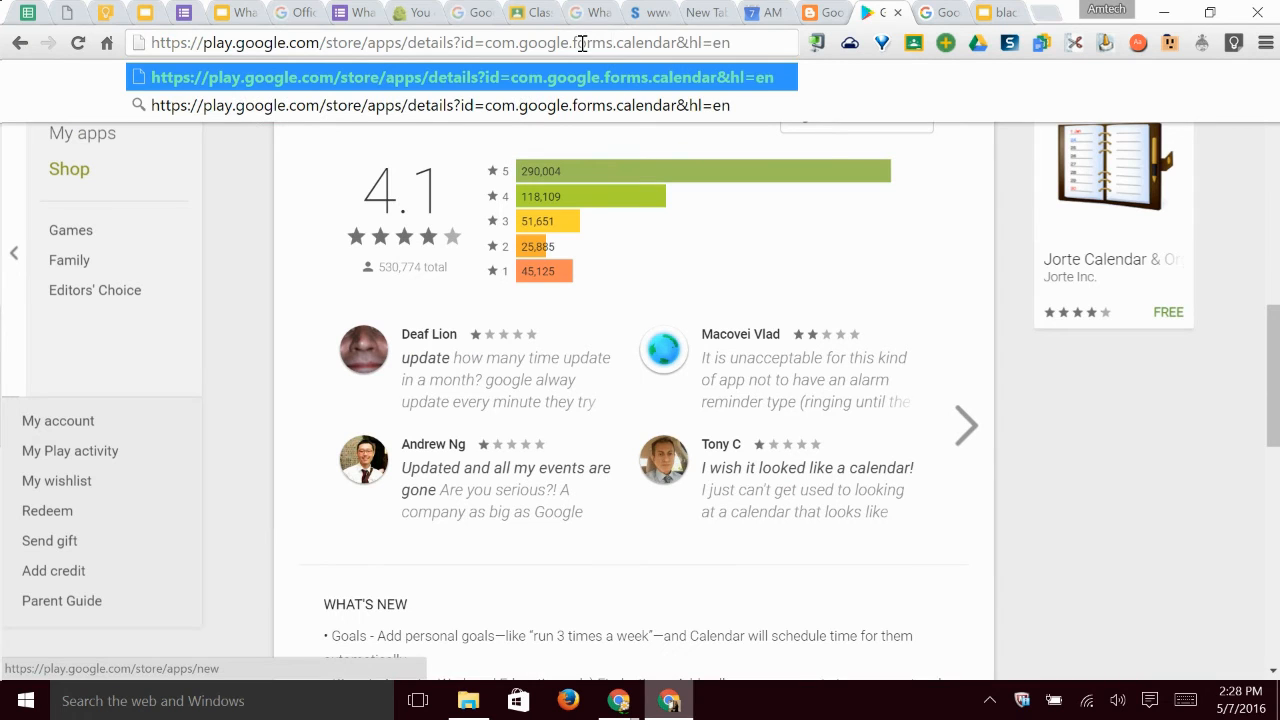
Step: Go to forms.google.com to open the Forms home page
triple_click(582, 43)
type("forms.google.com")
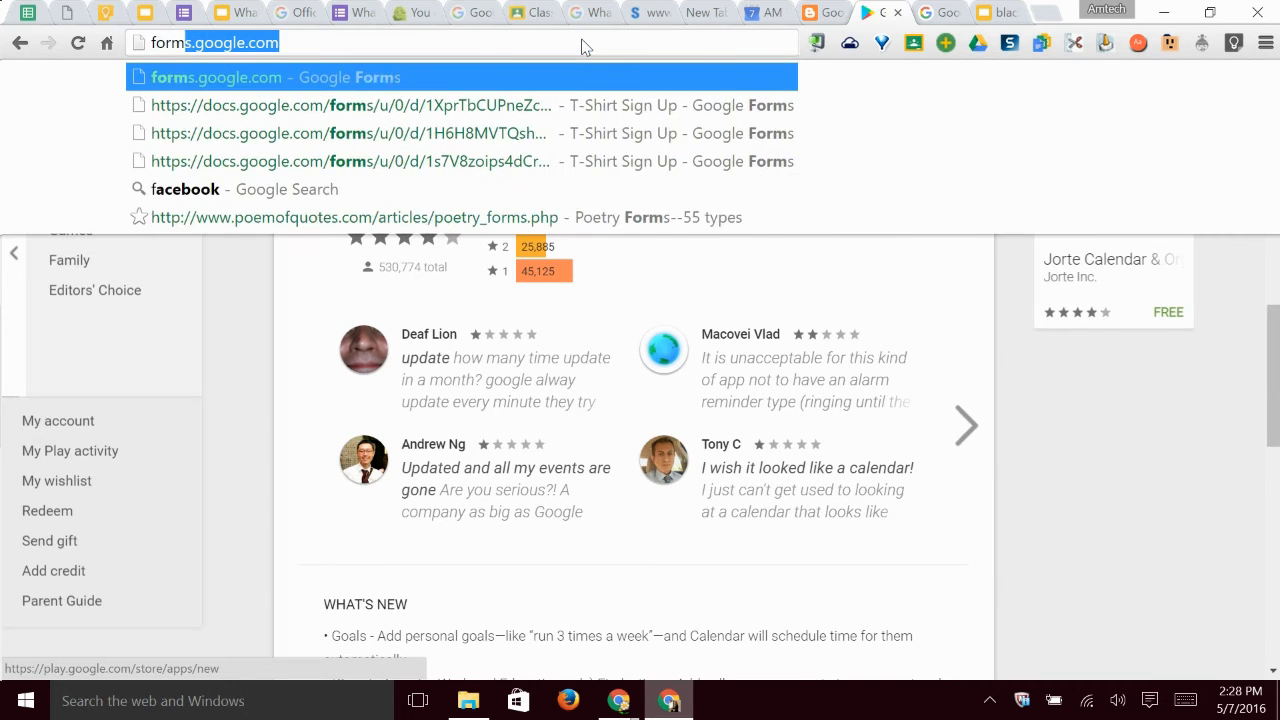
key("Return")
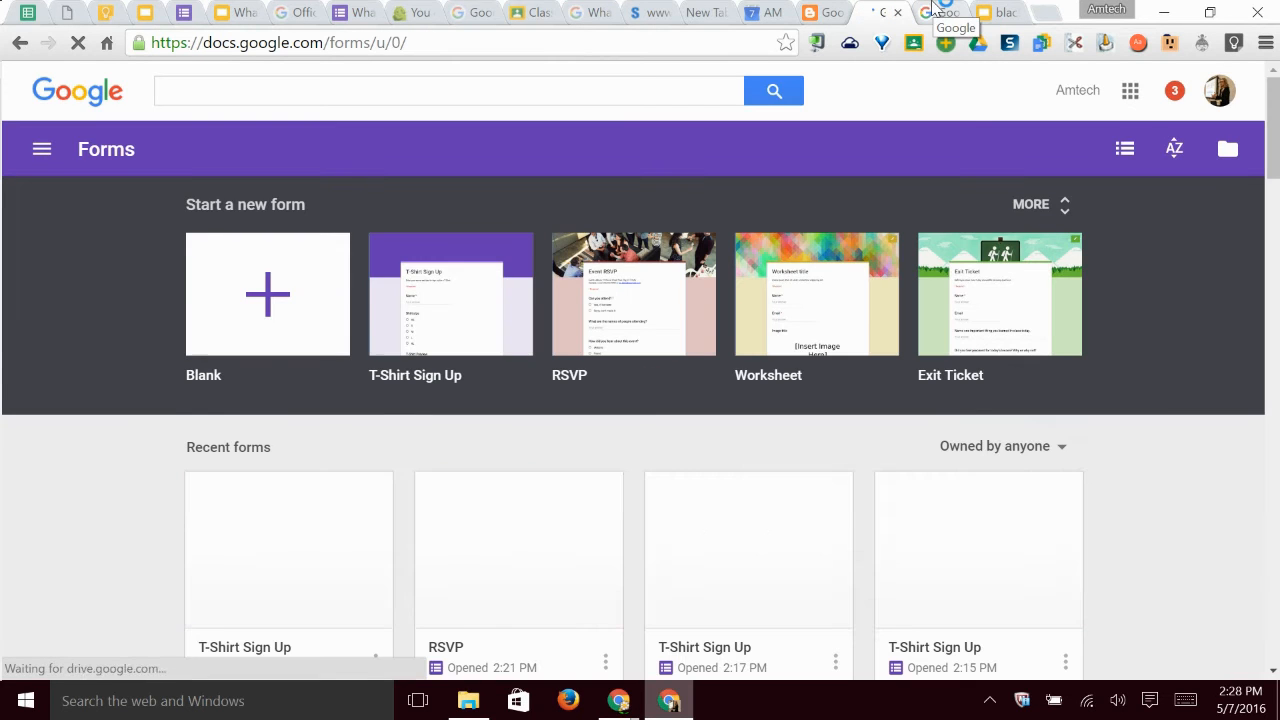
left_click(933, 14)
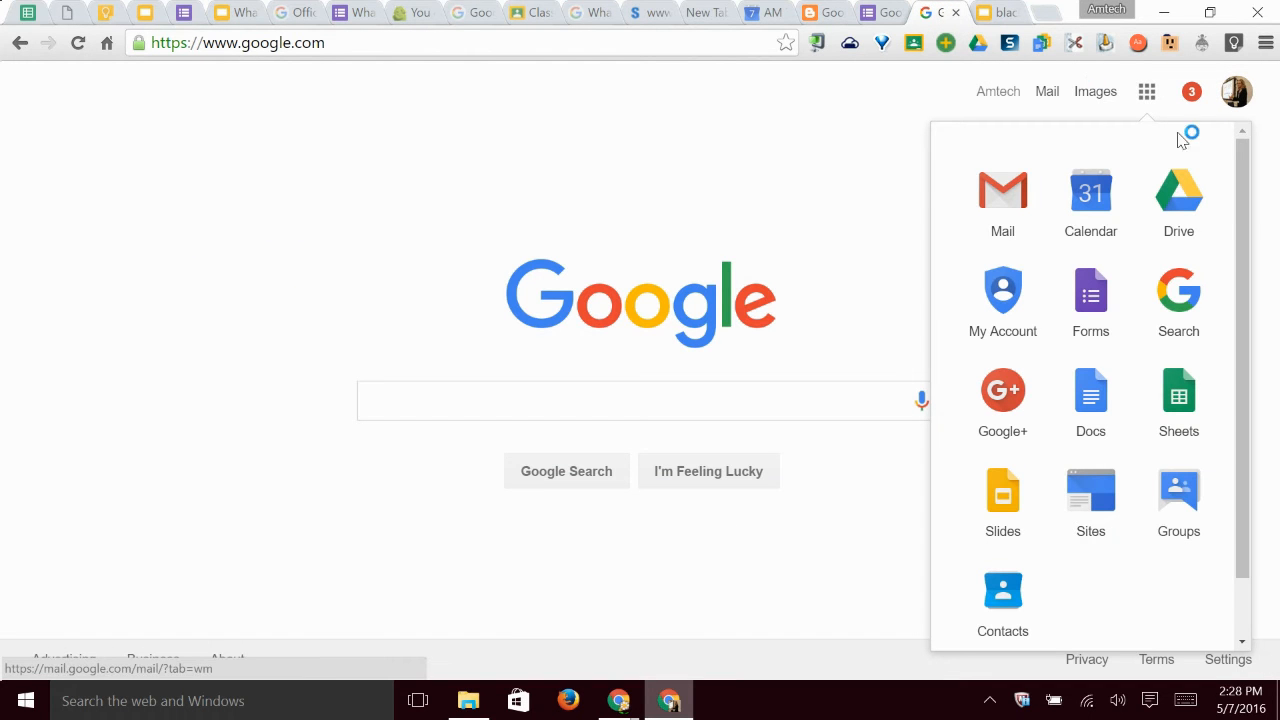
left_click(885, 12)
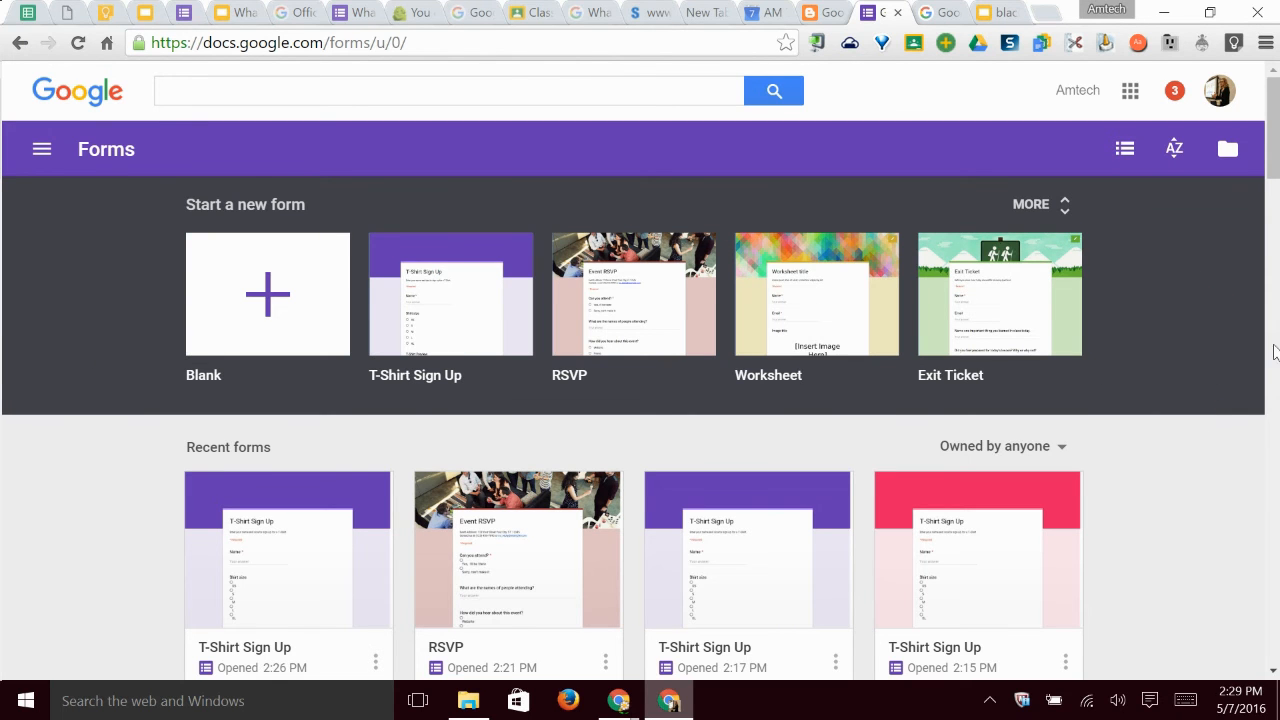
Step: Look through the existing forms in the Recent forms list and return to the start of the page
scroll(1220, 388, "down", 4)
scroll(694, 320, "down", 3)
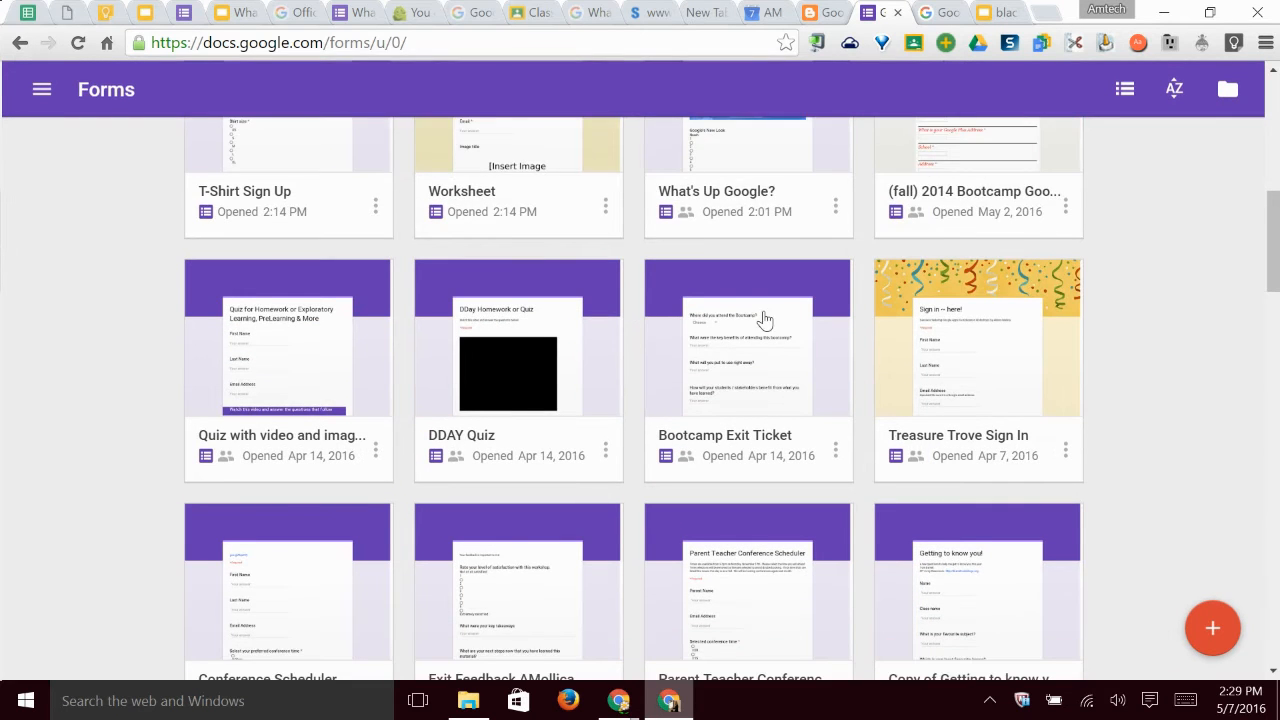
scroll(700, 345, "down", 3)
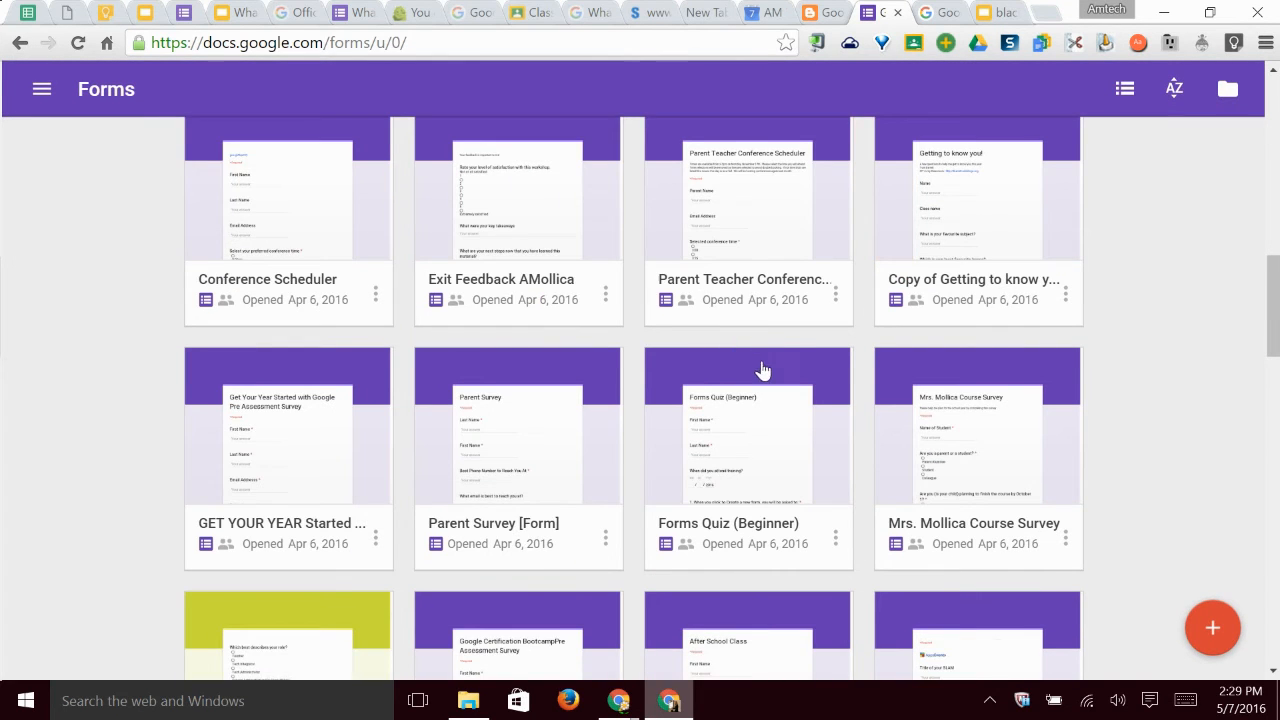
scroll(760, 365, "down", 3)
scroll(776, 363, "down", 3)
scroll(1100, 366, "down", 4)
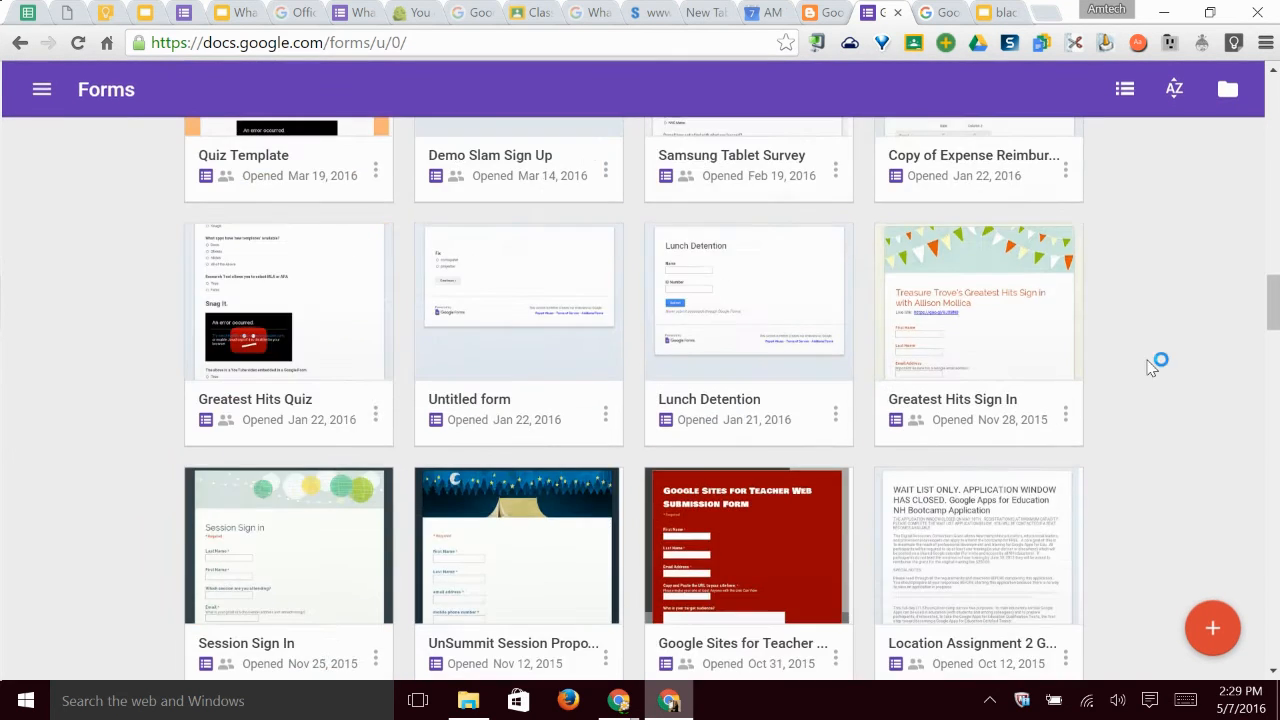
scroll(1037, 410, "up", 15)
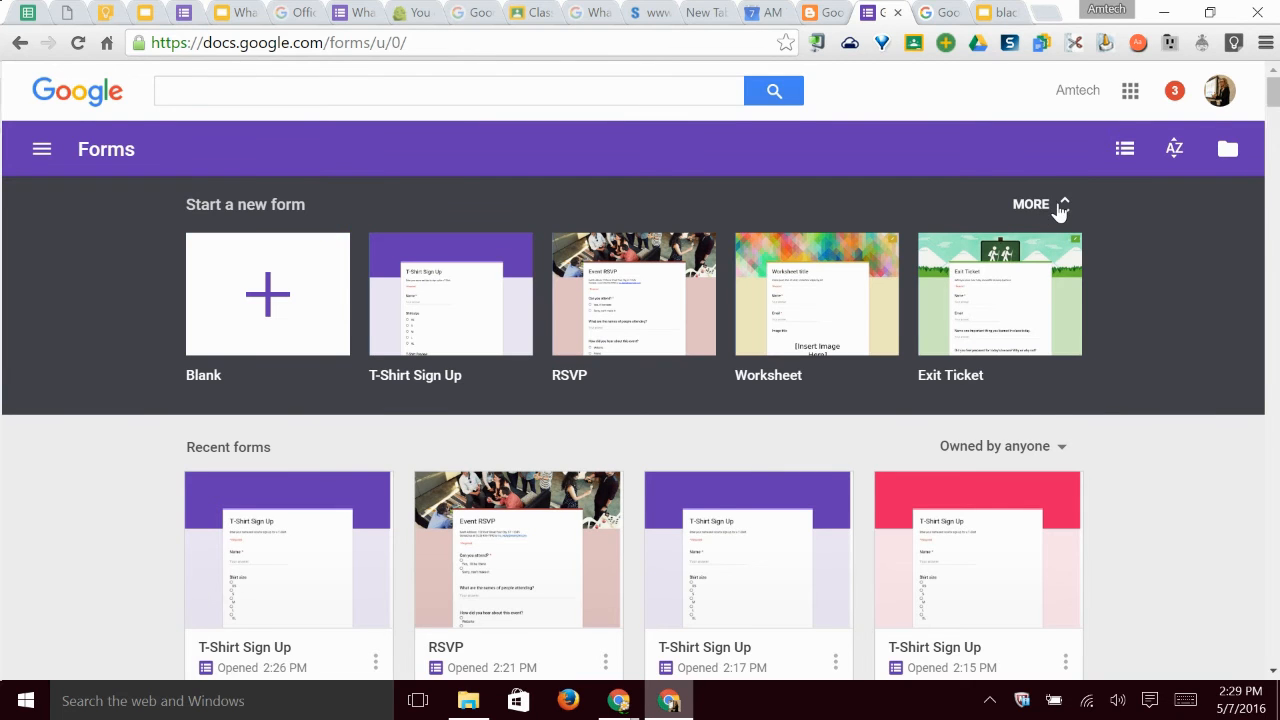
Step: Browse the full template gallery and create a form from the T-Shirt Sign Up template in the Personal category
left_click(1060, 206)
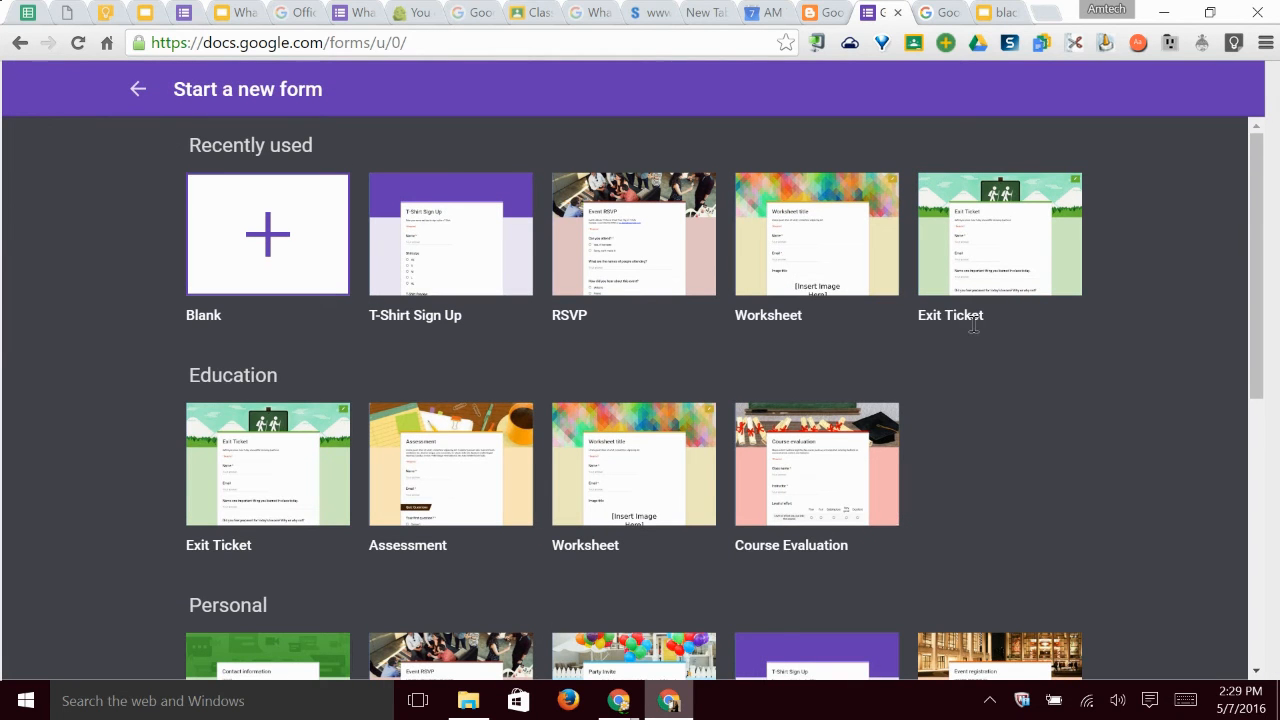
scroll(1099, 390, "down", 2)
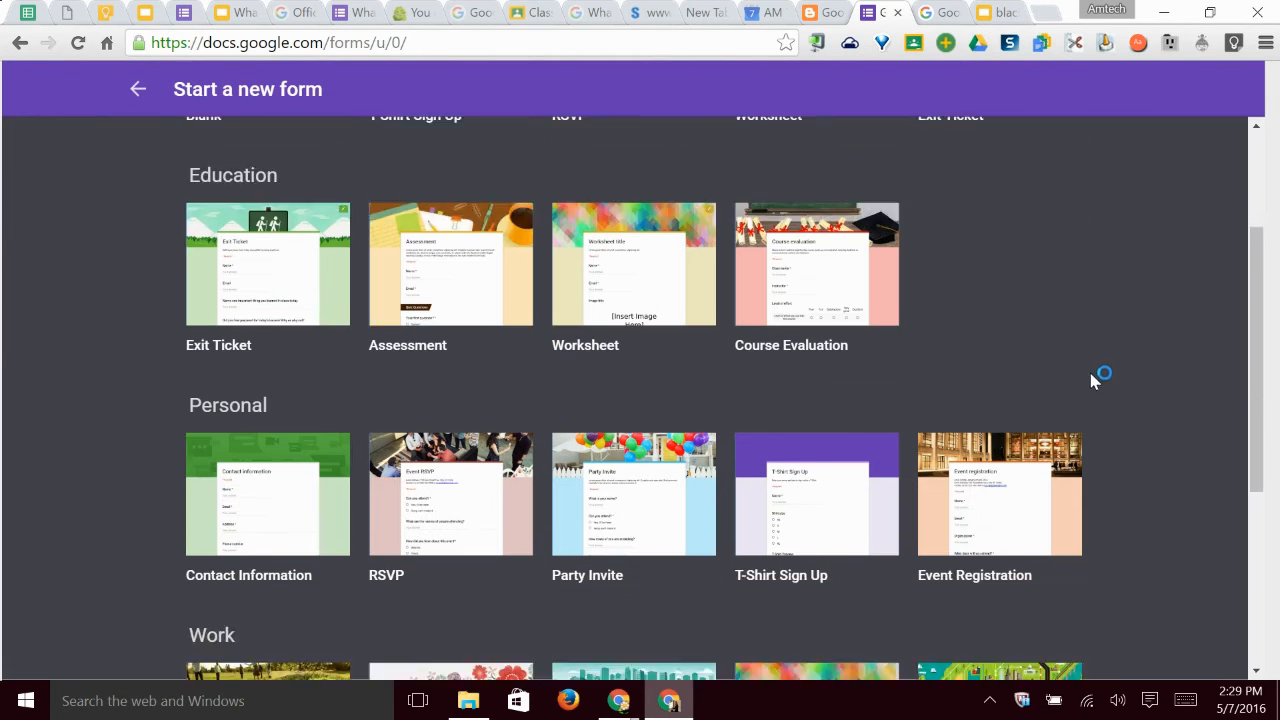
scroll(1089, 369, "down", 2)
scroll(1089, 369, "up", 2)
scroll(1090, 369, "down", 1)
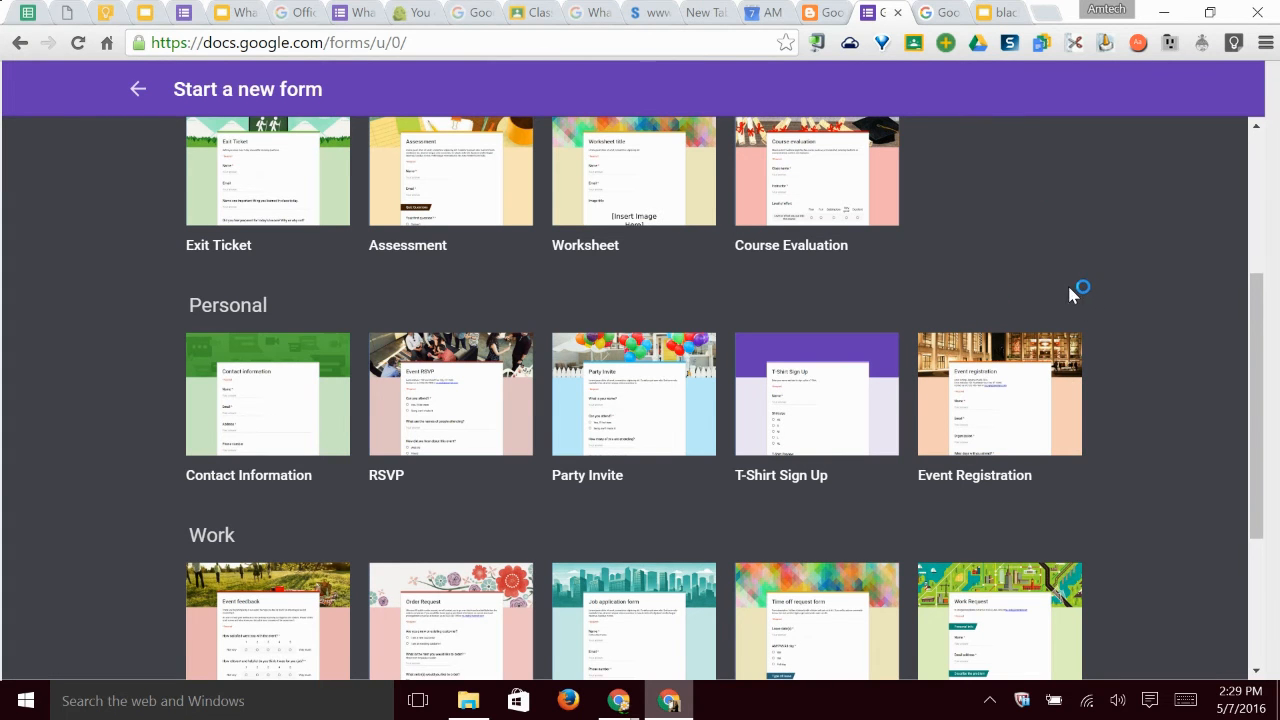
scroll(1076, 283, "up", 1)
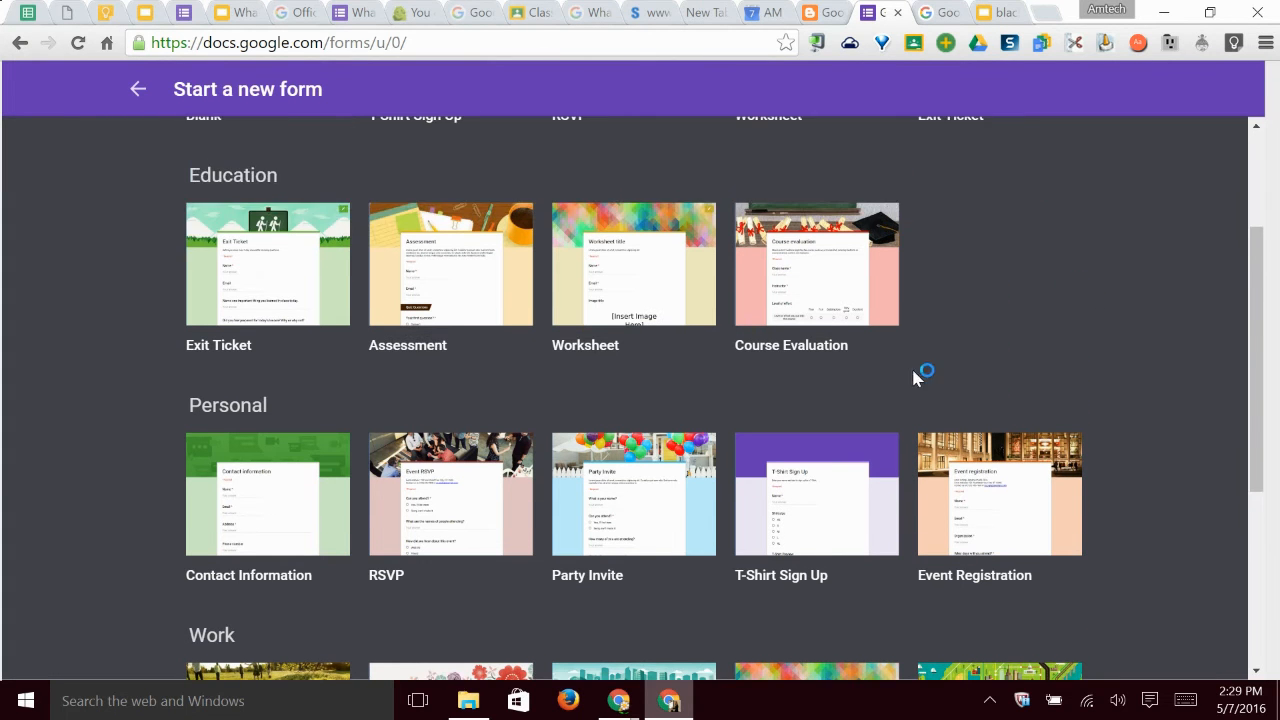
left_click(848, 502)
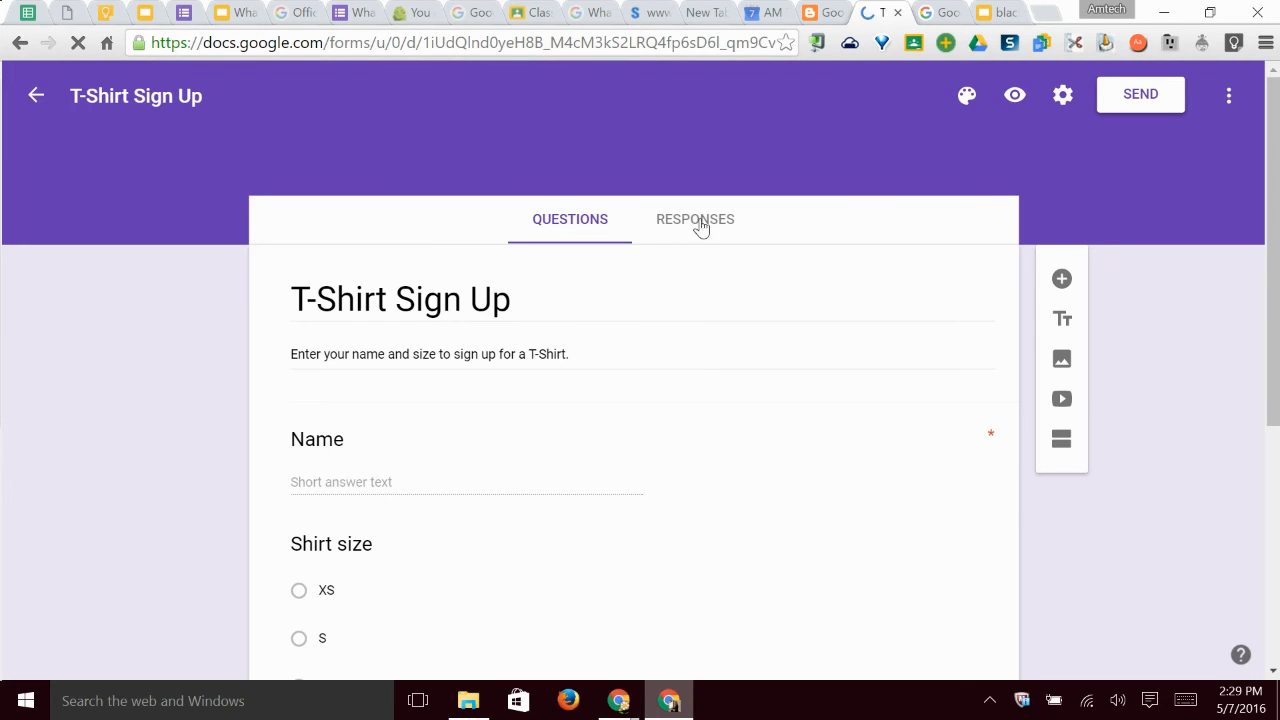
Step: Add a blank question above the Name question, review the available question types, and delete the question
left_click(405, 368)
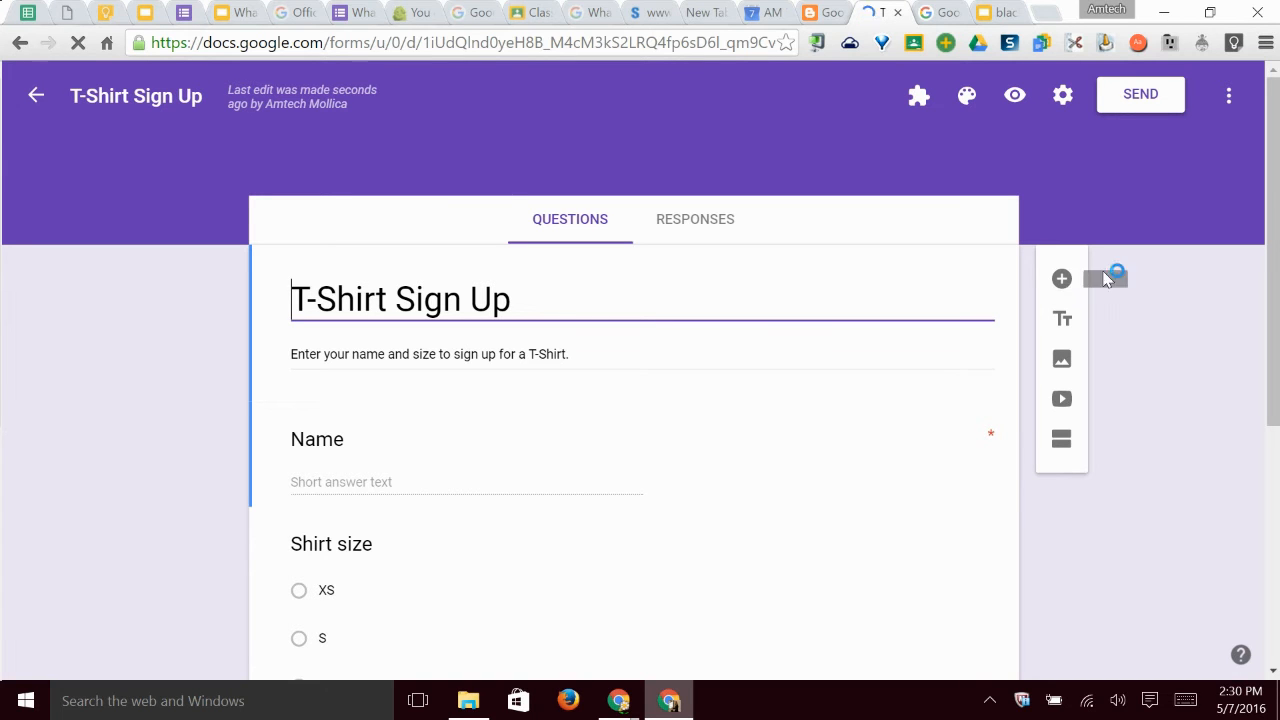
left_click(1062, 287)
left_click(1062, 283)
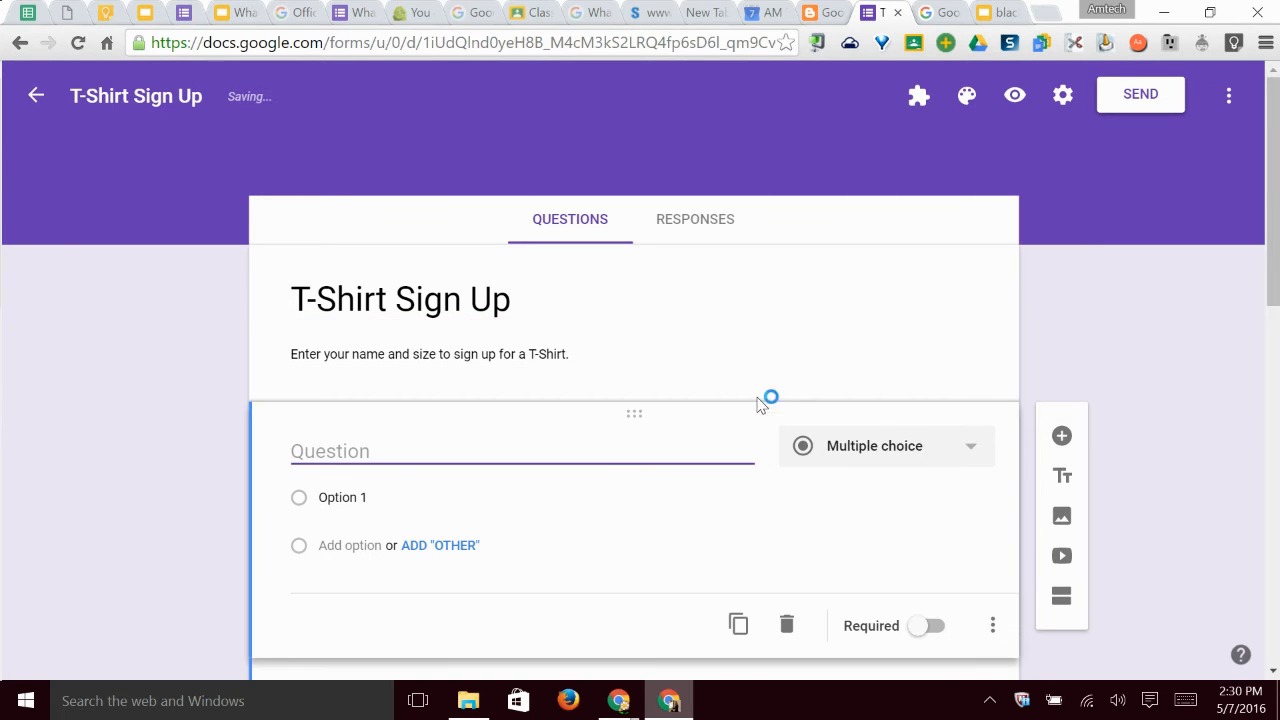
left_click(924, 456)
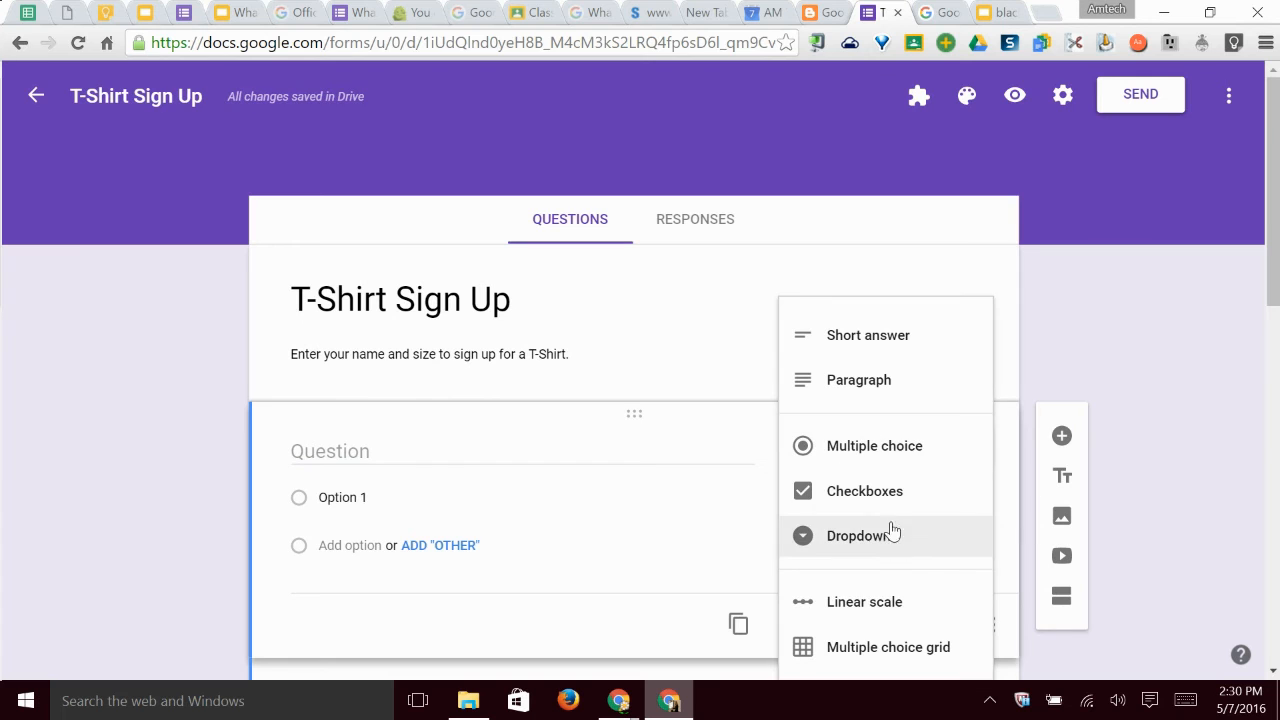
scroll(930, 570, "down", 3)
left_click(1085, 409)
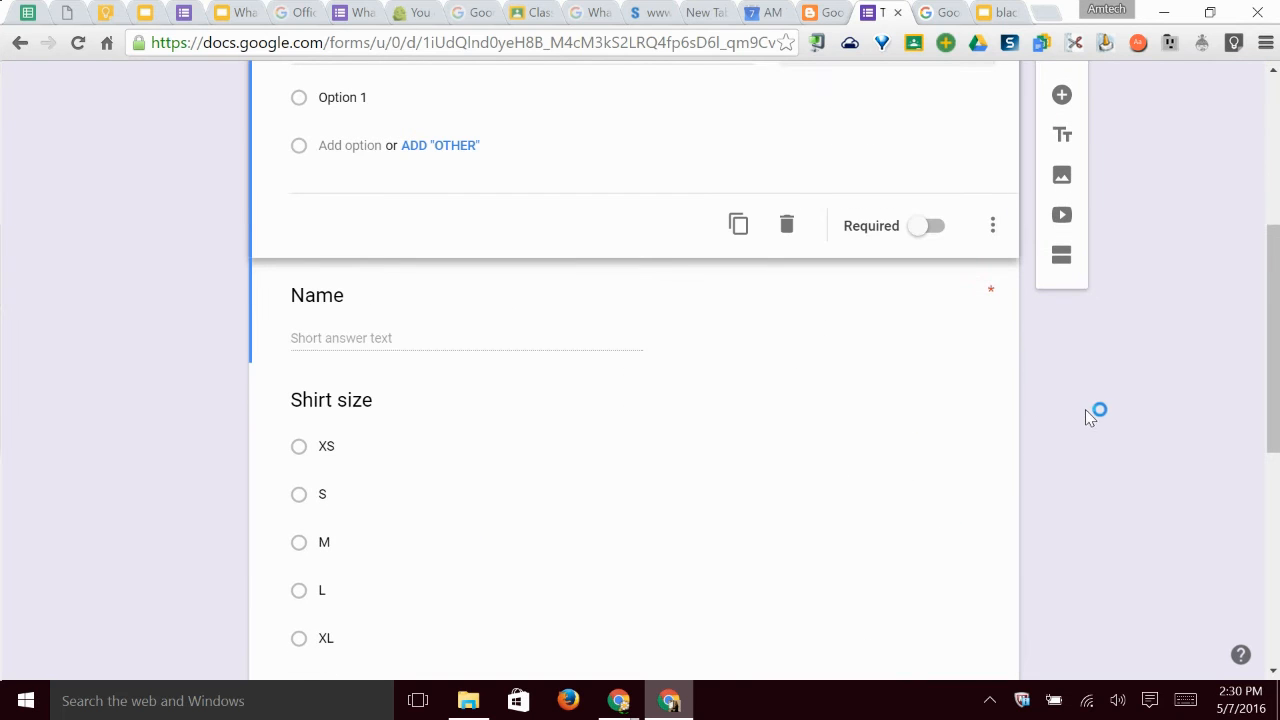
left_click(784, 228)
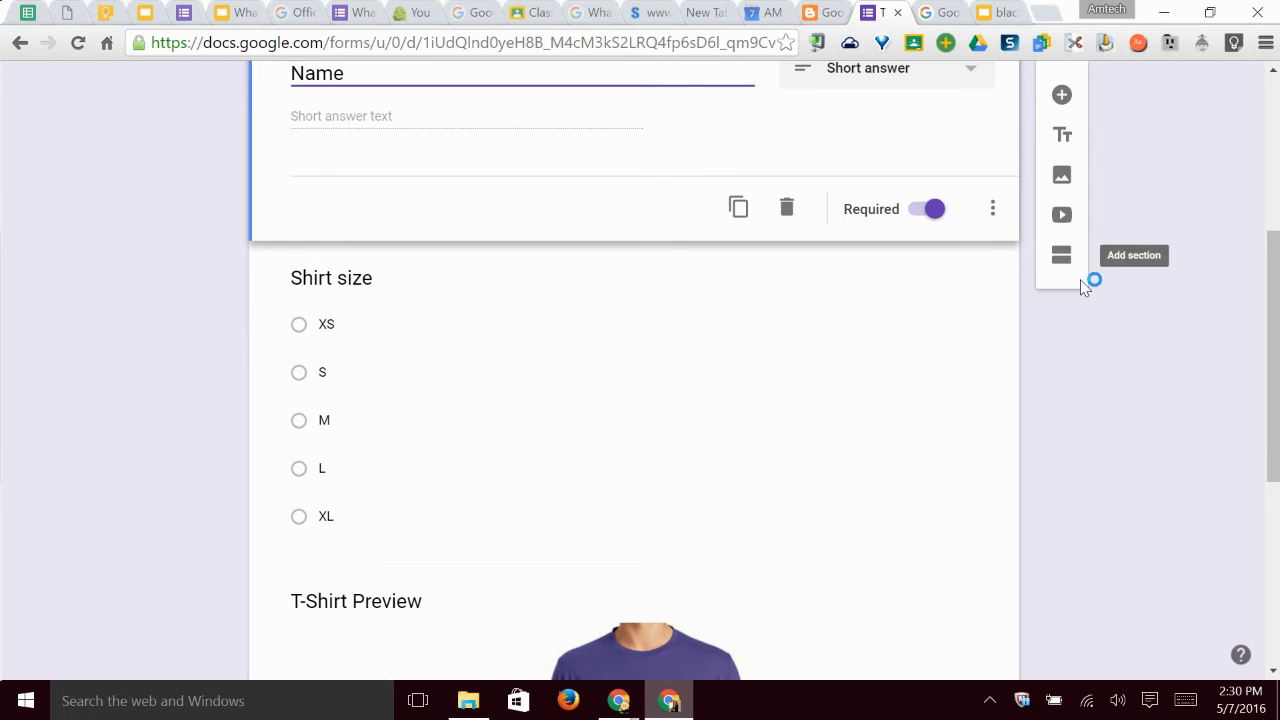
Step: View the list of add-ons available for the form
left_click(1169, 295)
scroll(1169, 295, "up", 4)
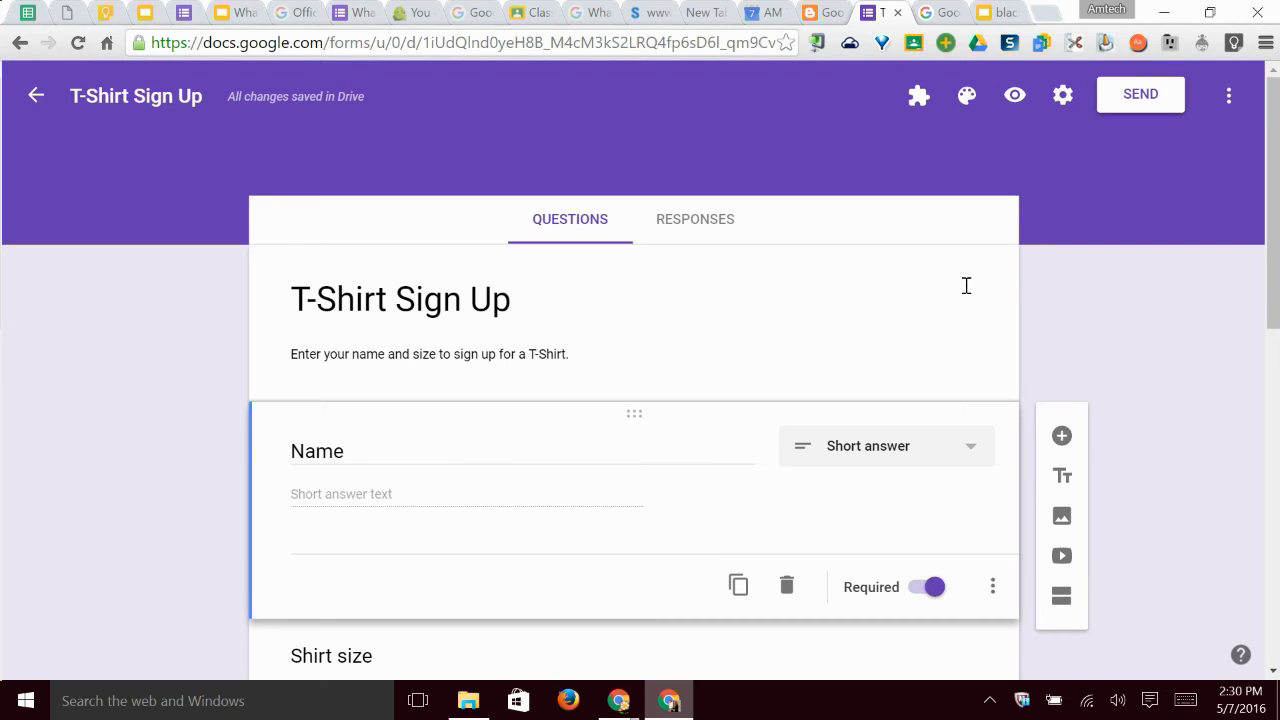
left_click(918, 100)
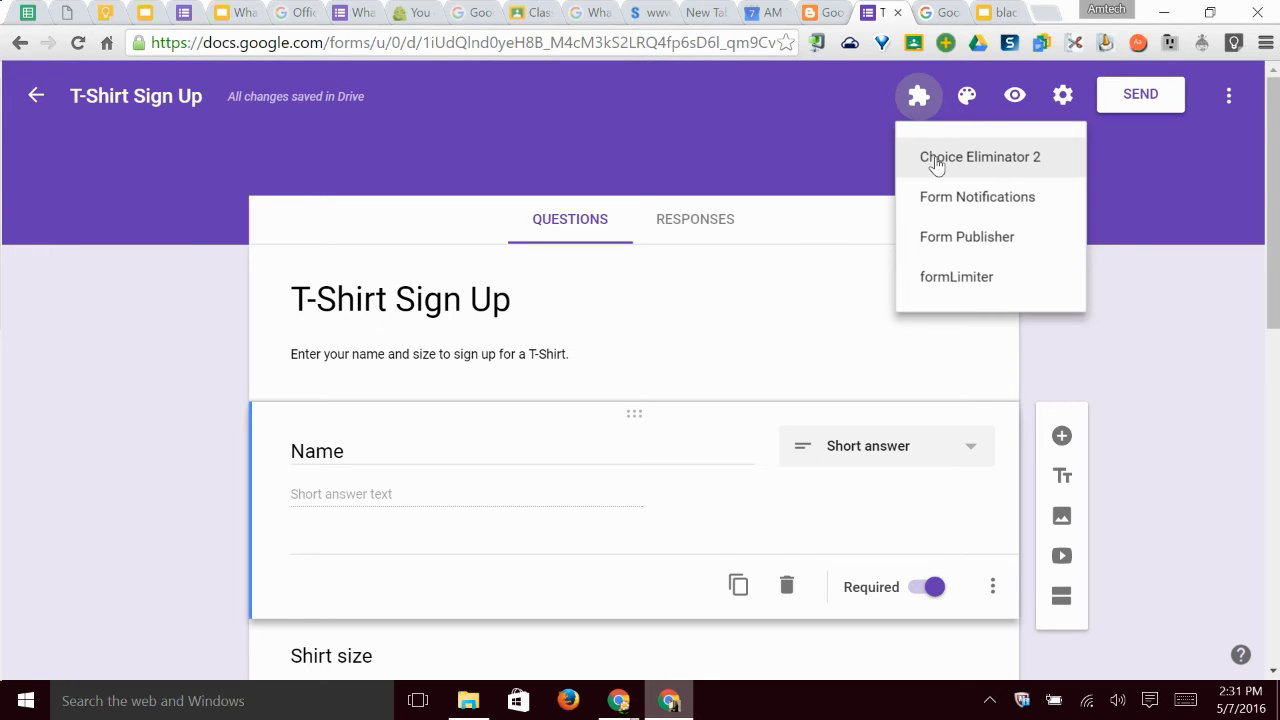
left_click(966, 96)
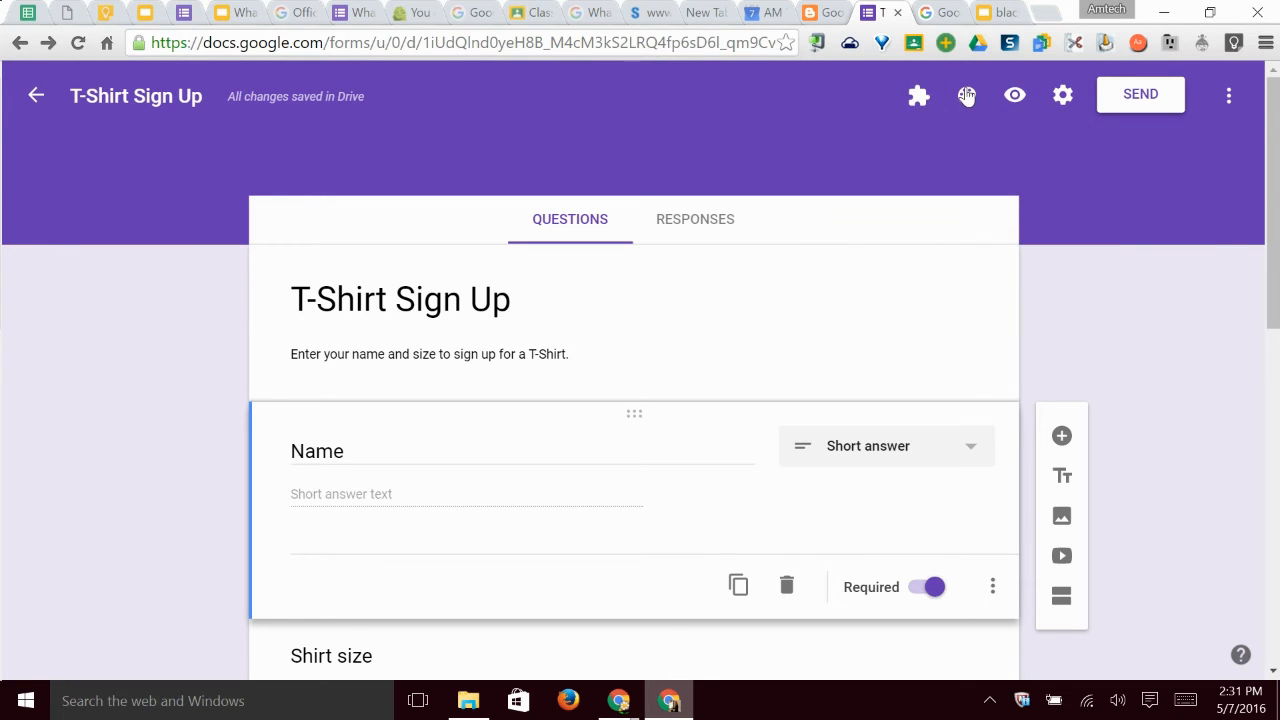
Step: Change the form's theme colour to cyan
left_click(966, 96)
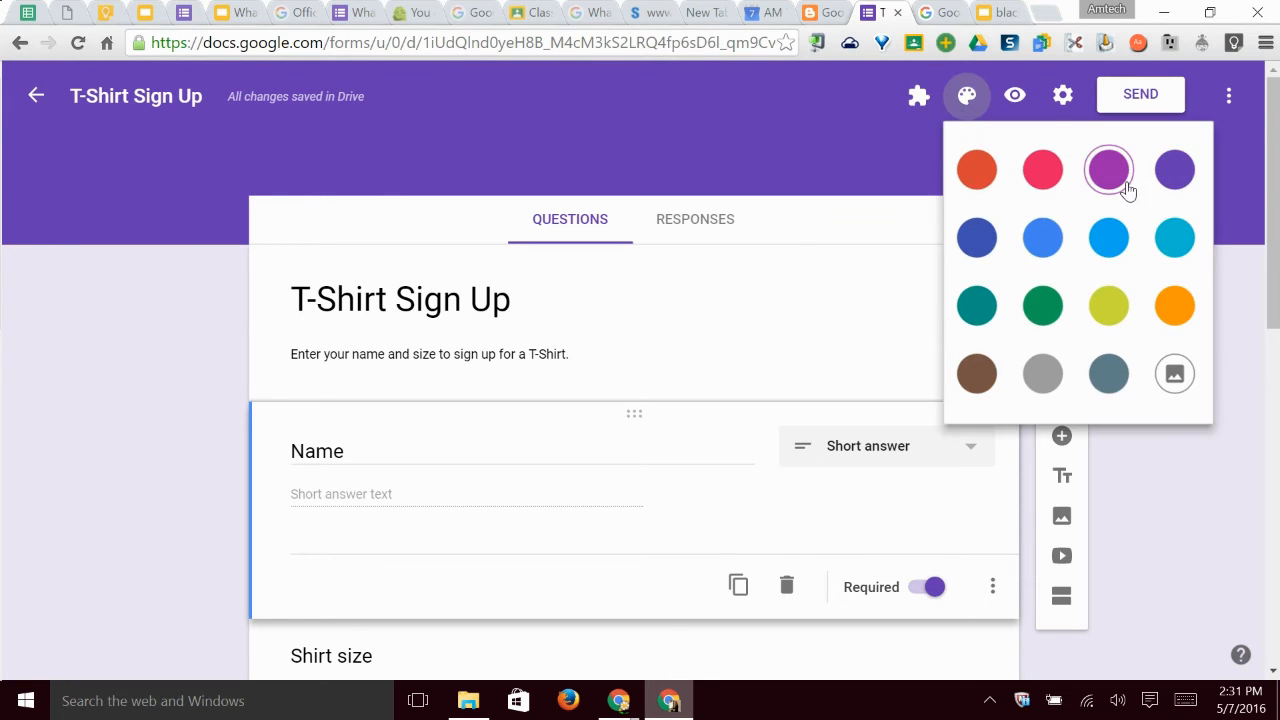
left_click(1175, 237)
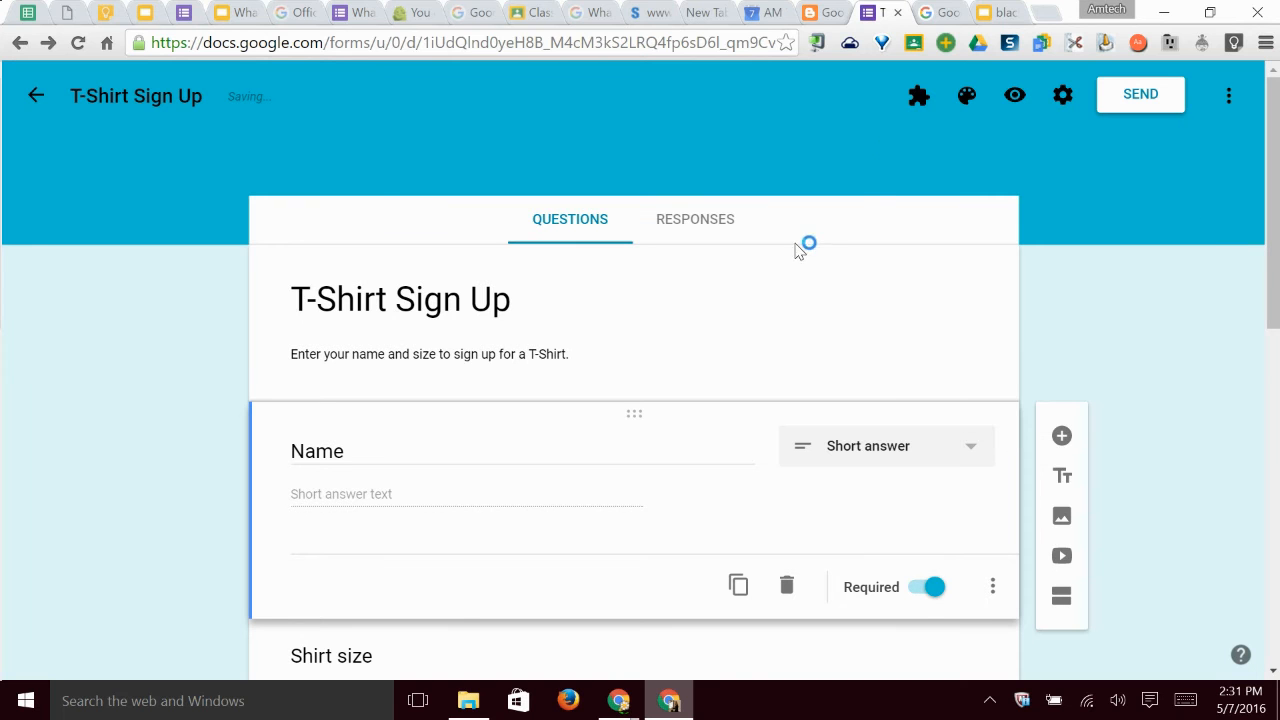
Step: Apply the kitchen image with tomatoes and cooking pot from the Food and dining themes as the form's header
left_click(966, 96)
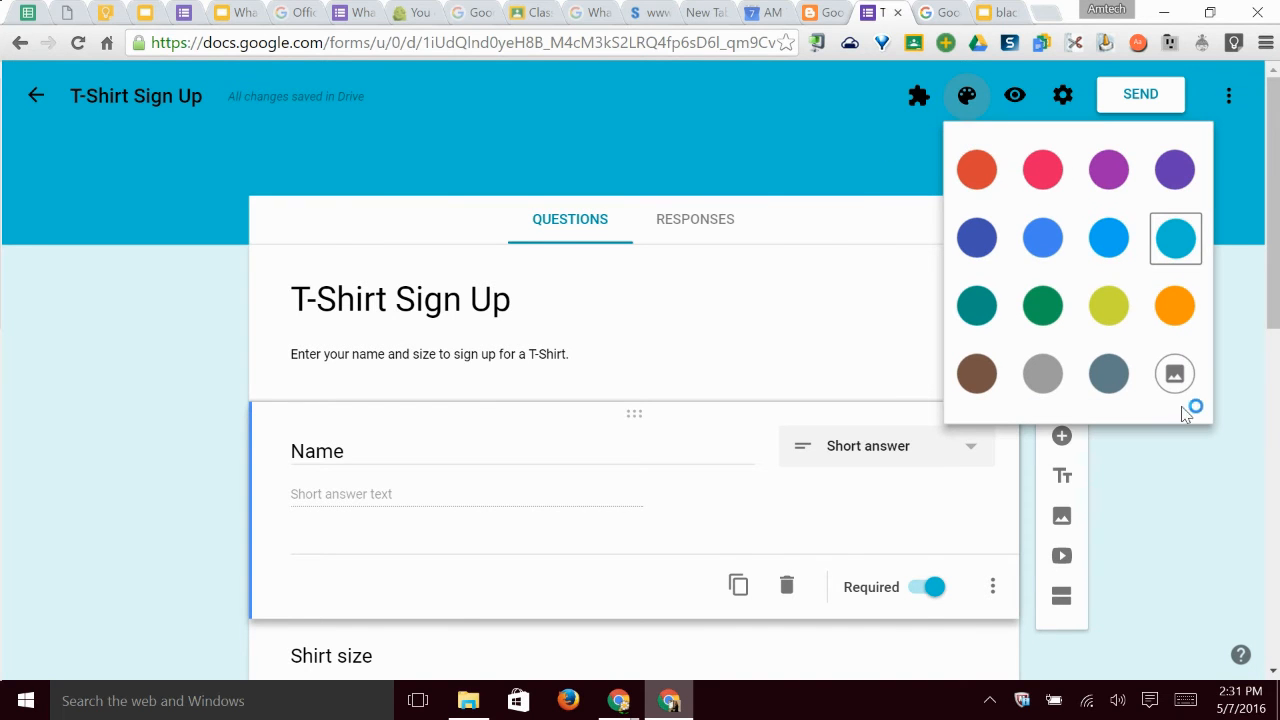
left_click(1174, 375)
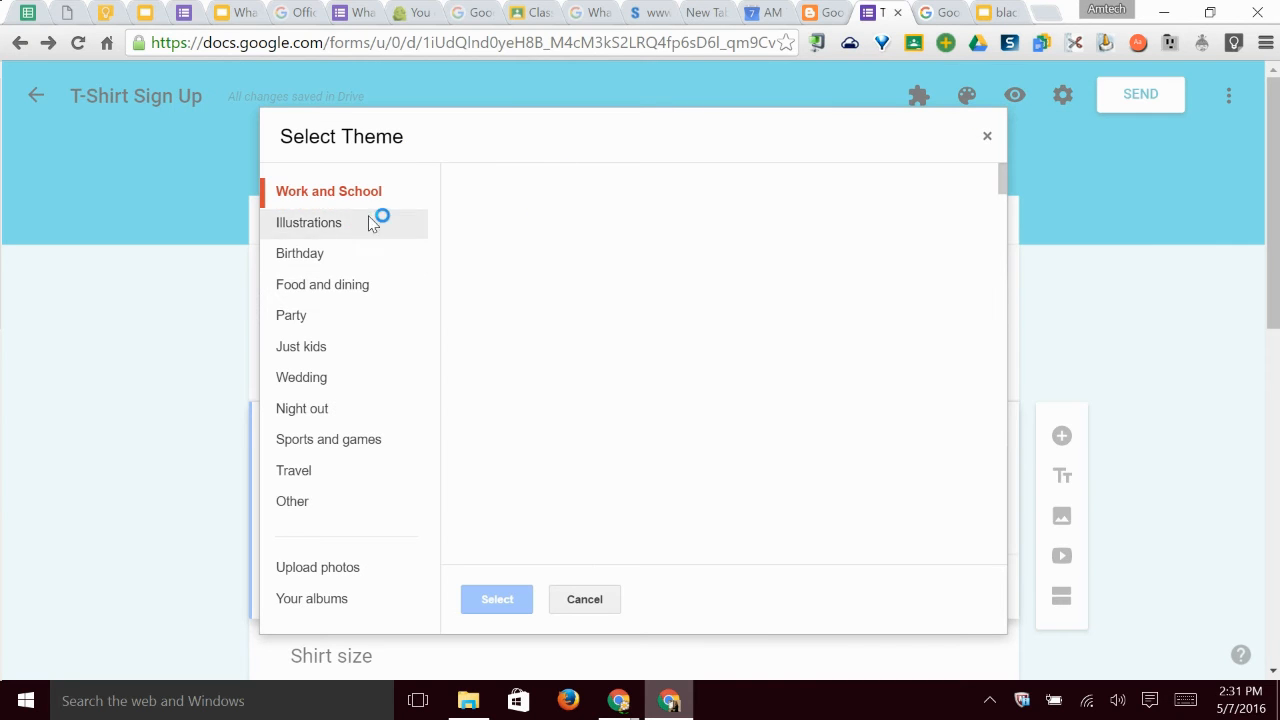
left_click(318, 230)
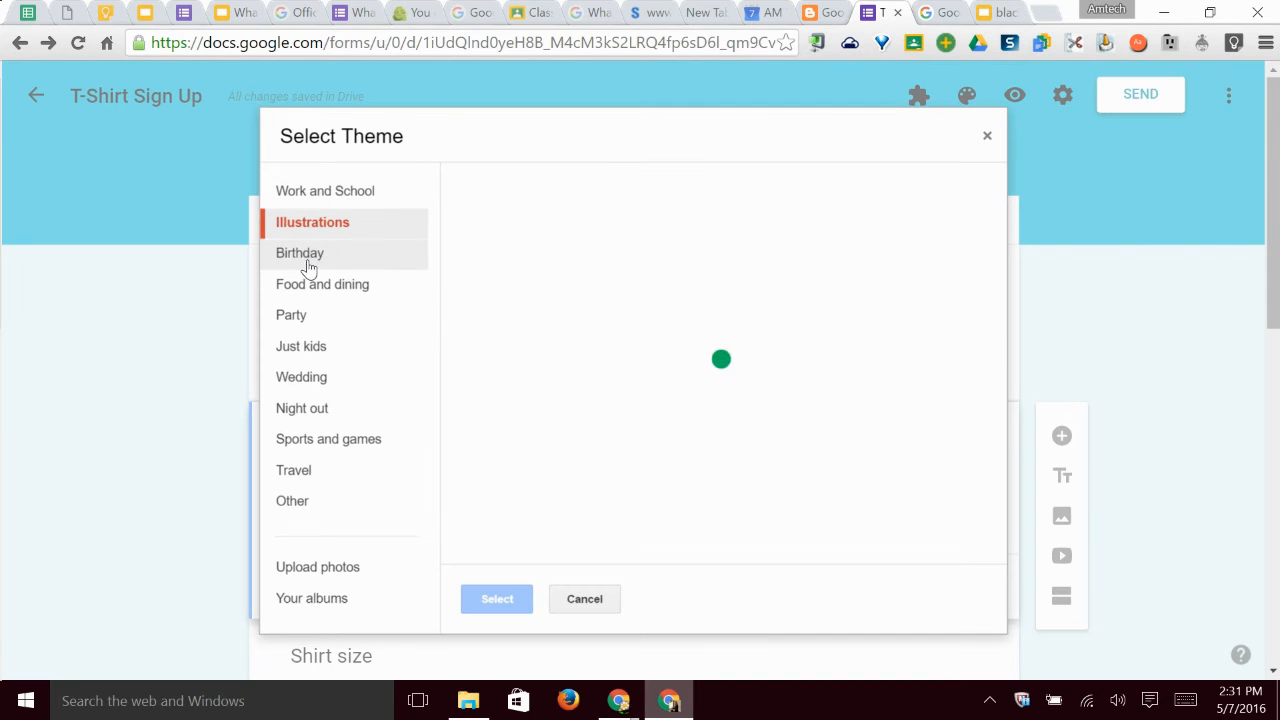
left_click(310, 256)
left_click(310, 262)
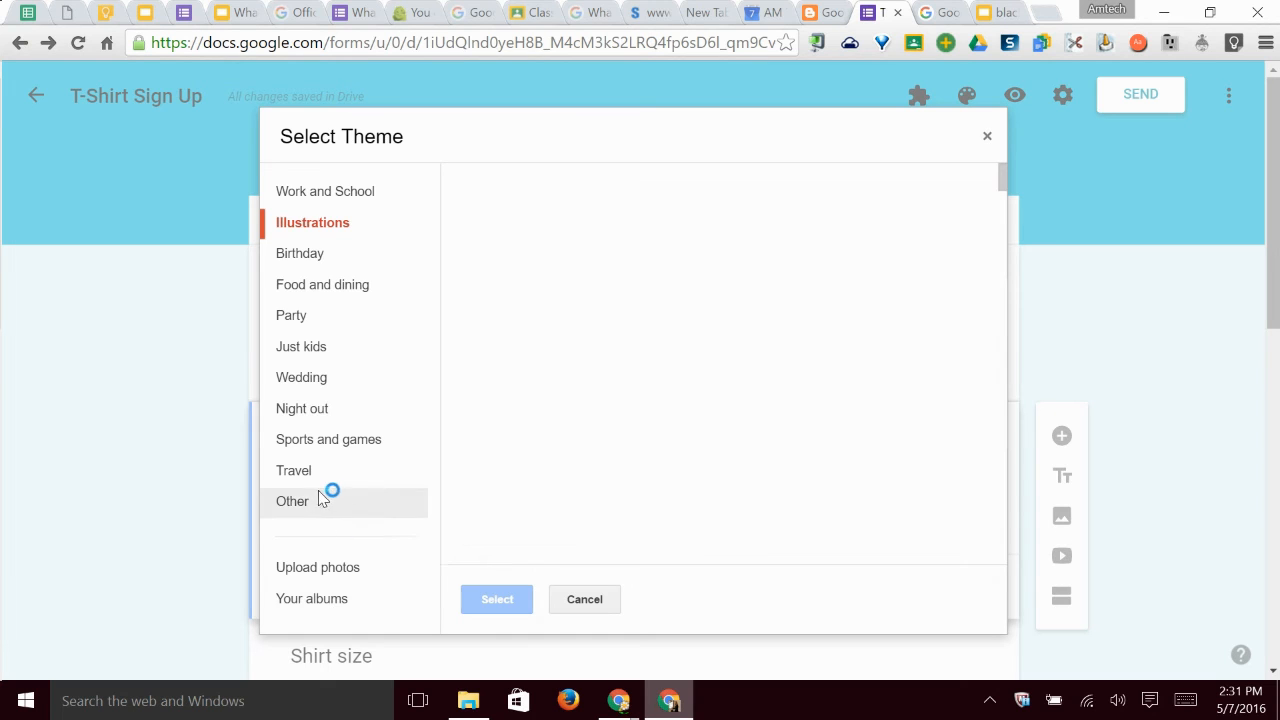
left_click(292, 262)
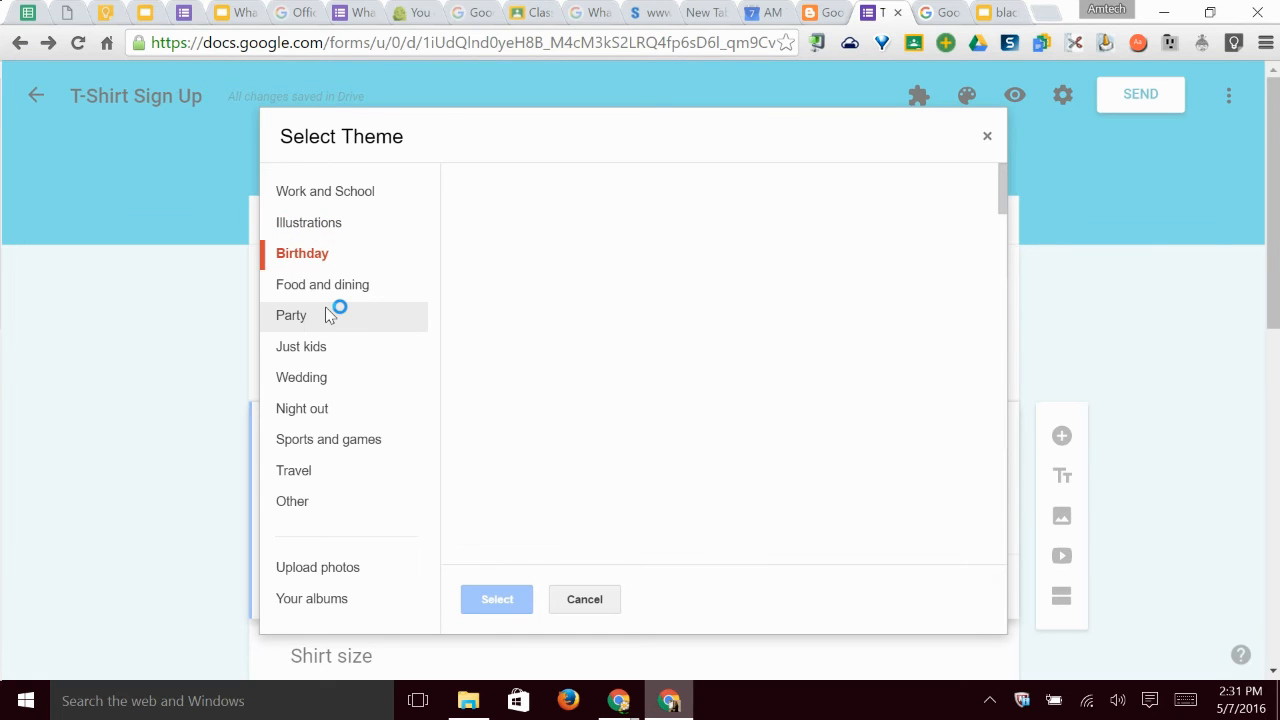
left_click(329, 292)
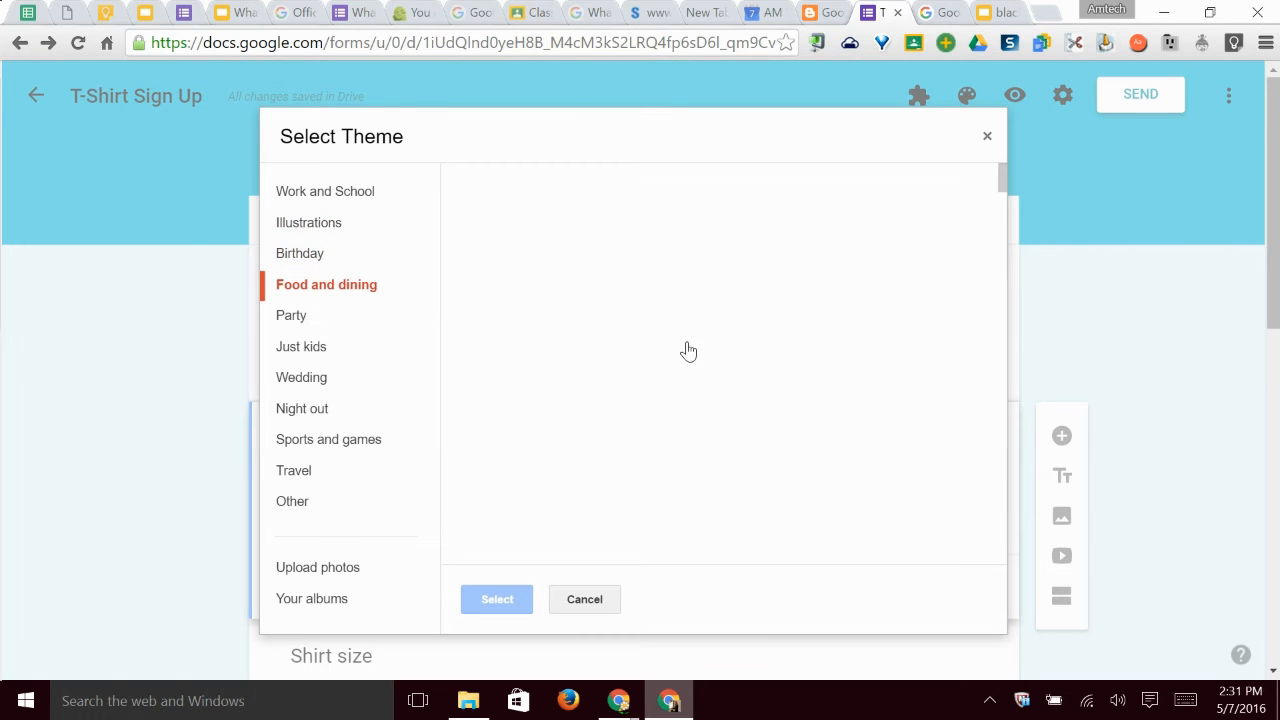
left_click_drag(1003, 180, 1009, 291)
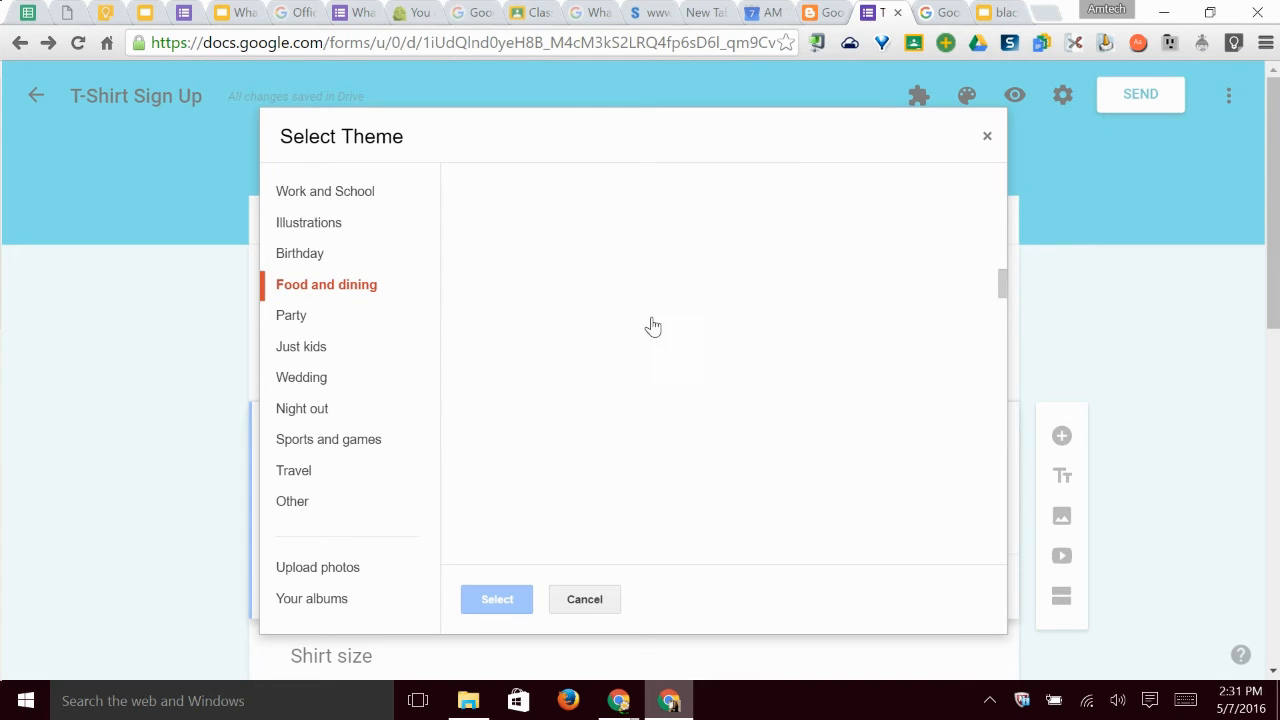
left_click(580, 349)
left_click(551, 449)
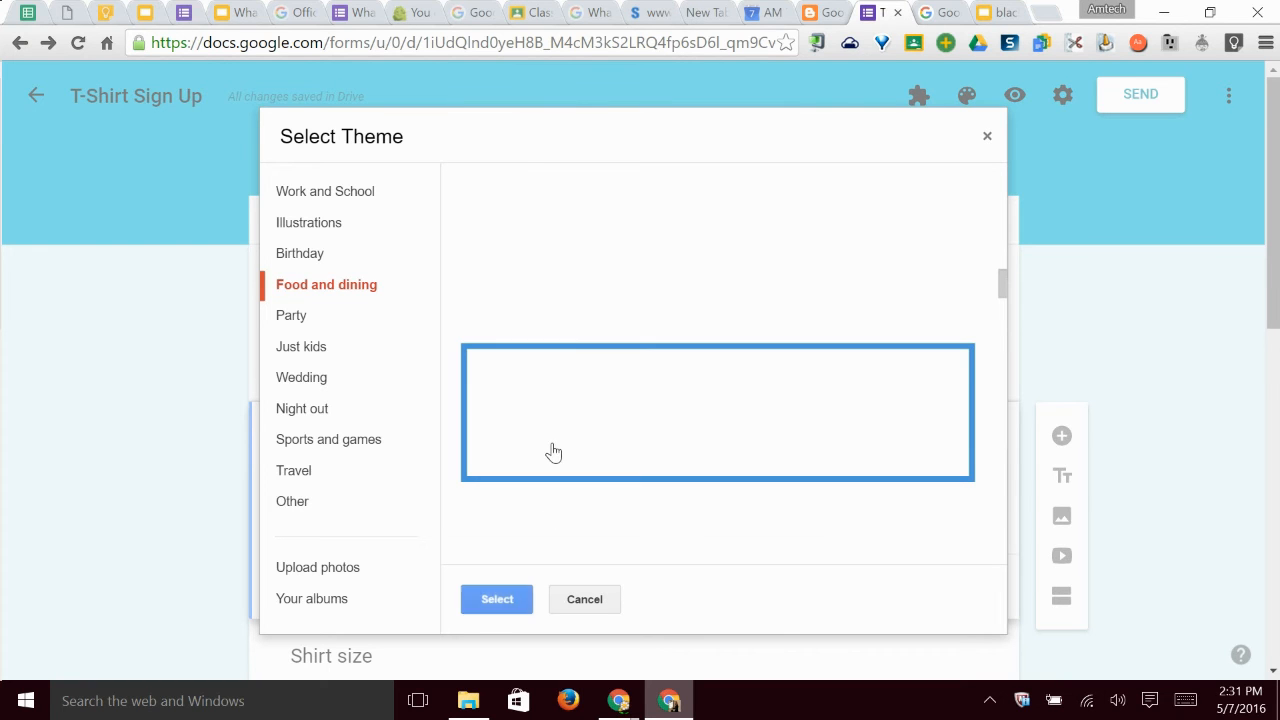
left_click(491, 601)
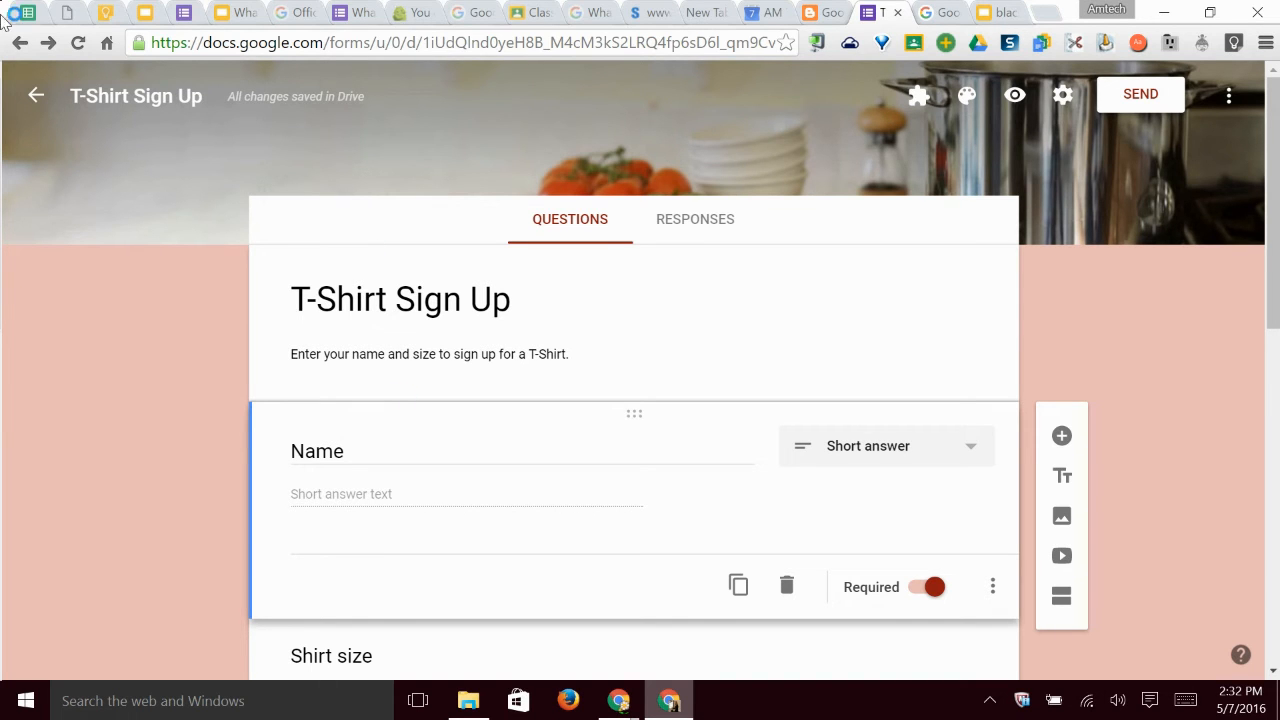
Step: Check the theme colour options without changing them and open a preview of the T-Shirt Sign Up form
left_click(966, 96)
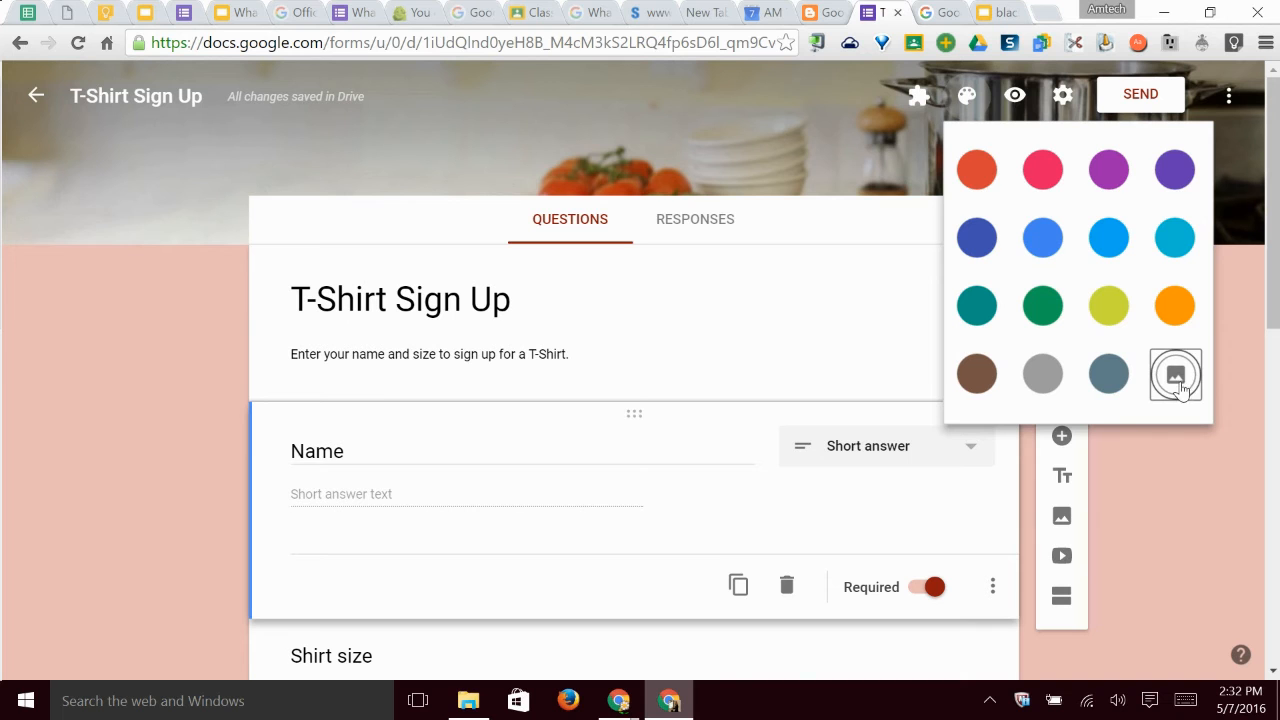
left_click(964, 104)
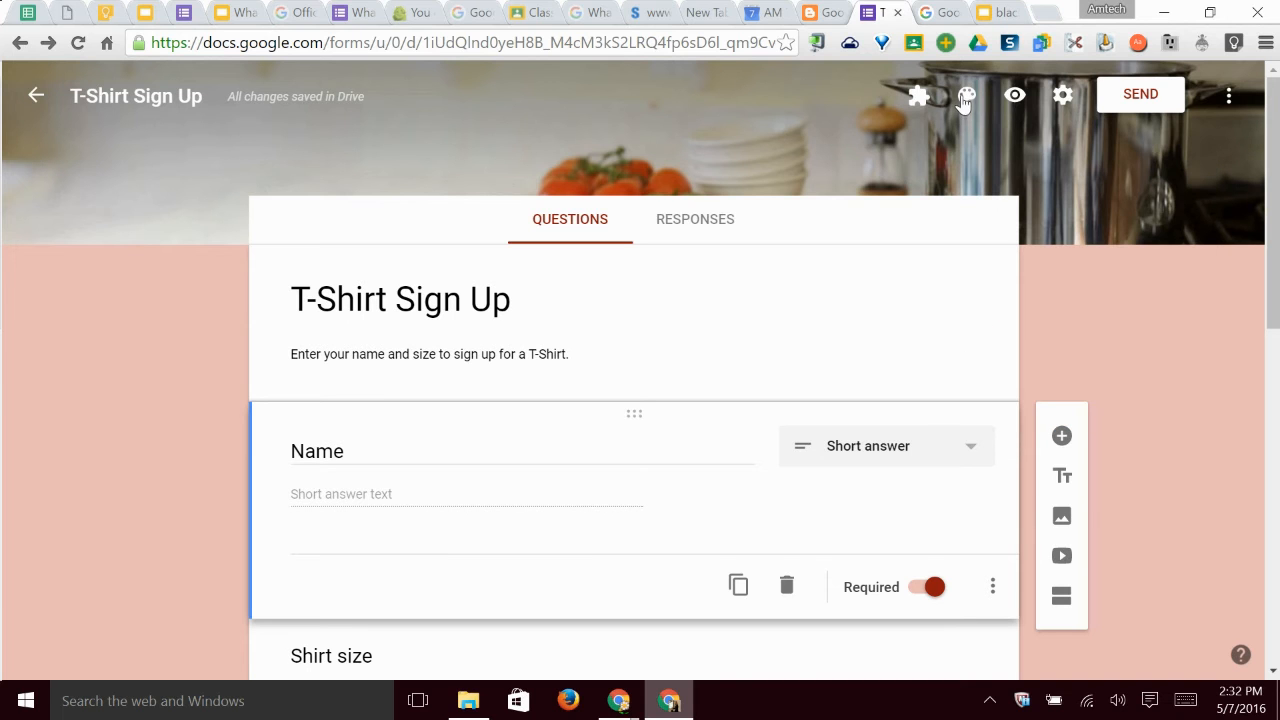
left_click(1015, 97)
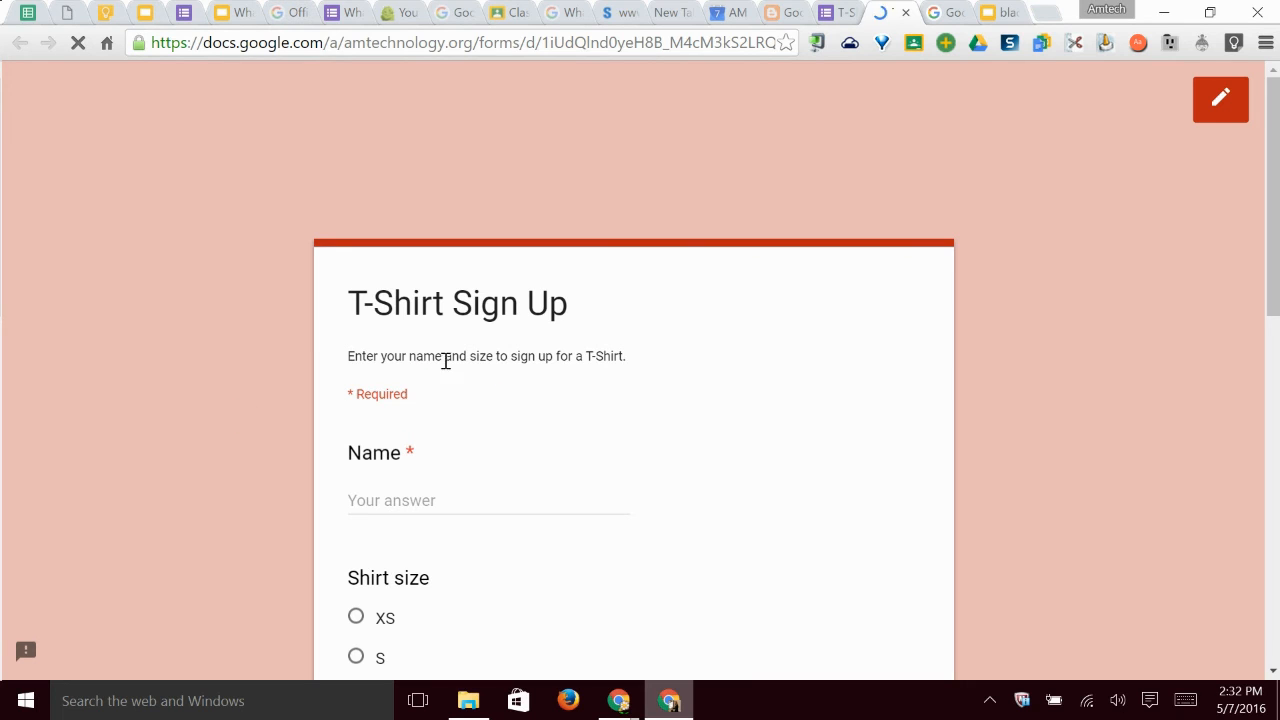
Step: Look over the form preview, enter the respondent's name in the Name question and choose shirt size M
scroll(620, 365, "down", 3)
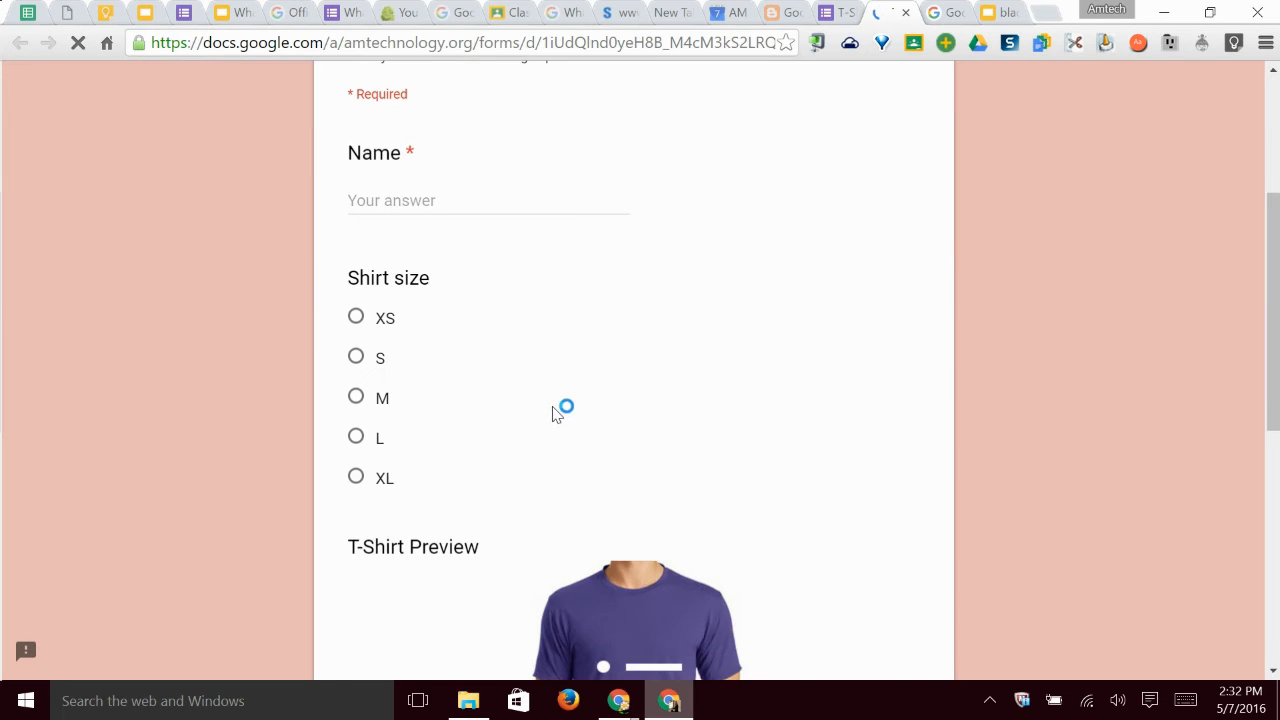
scroll(537, 410, "up", 3)
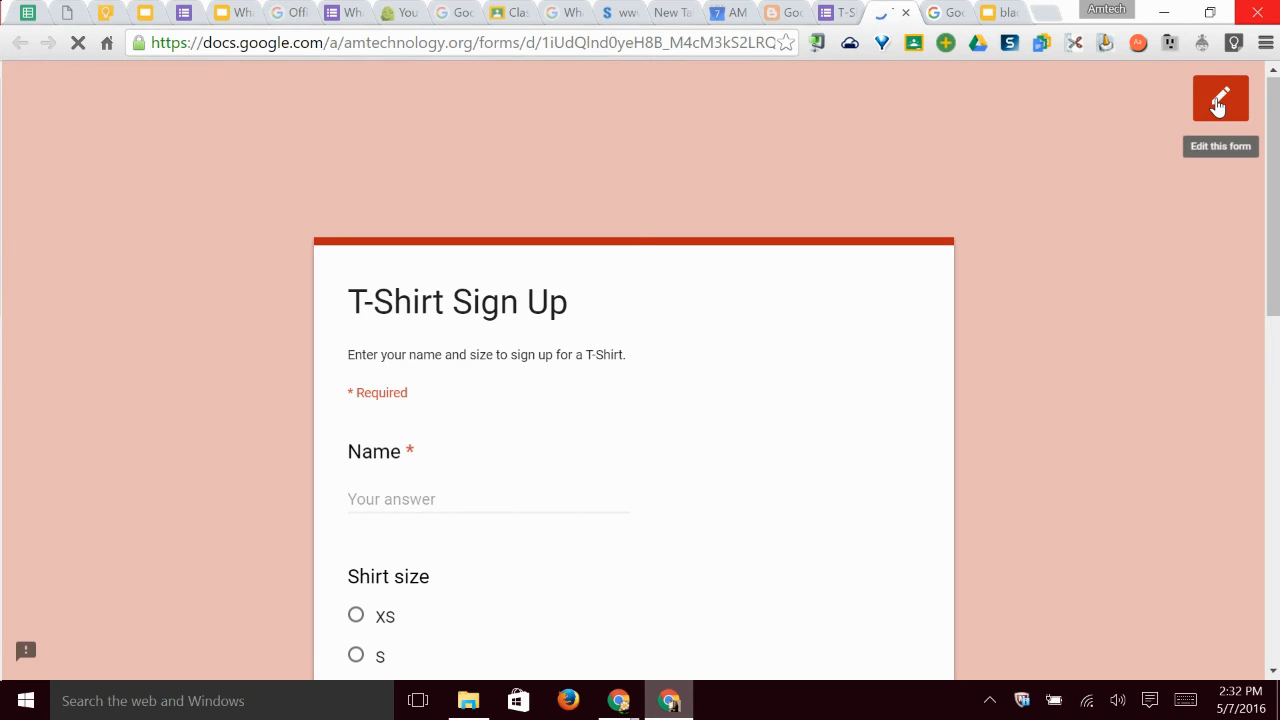
scroll(620, 323, "down", 2)
left_click(478, 305)
type("Allison")
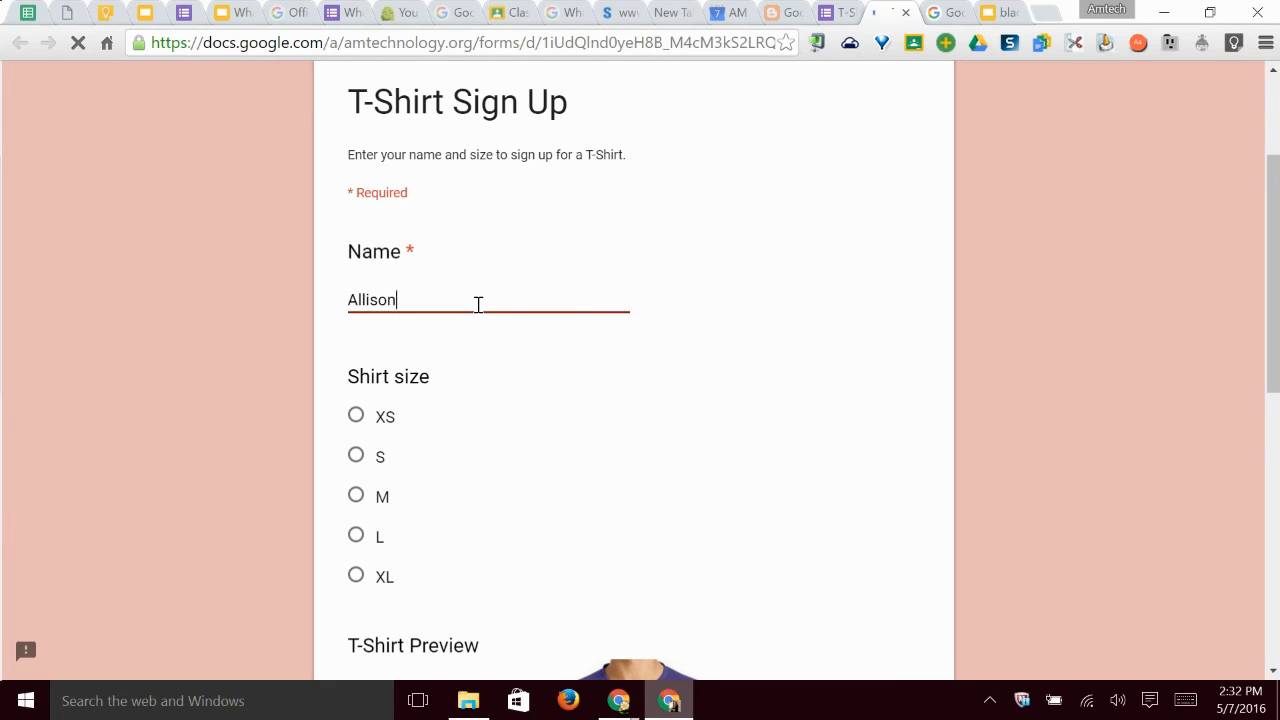
left_click(385, 495)
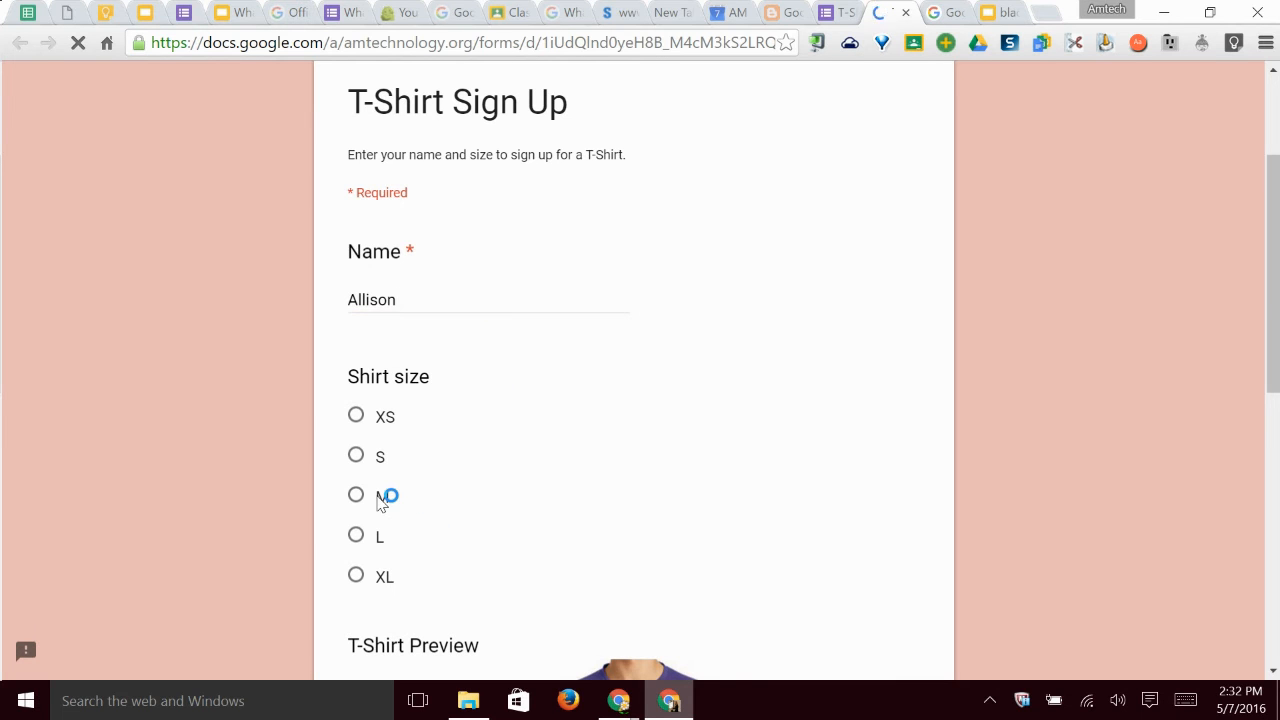
Step: Answer Other thoughts or comments with "I can't wait" and submit the response
scroll(460, 475, "down", 4)
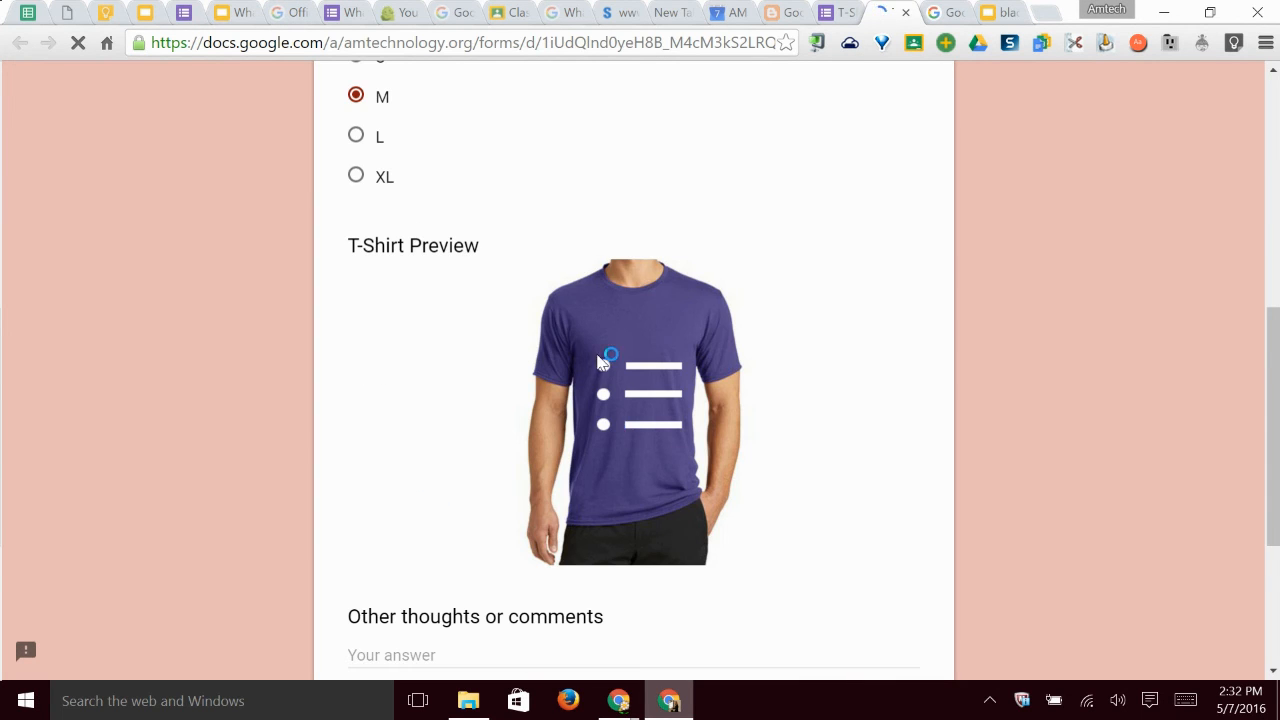
scroll(643, 438, "down", 3)
left_click(433, 357)
type("I can't wait")
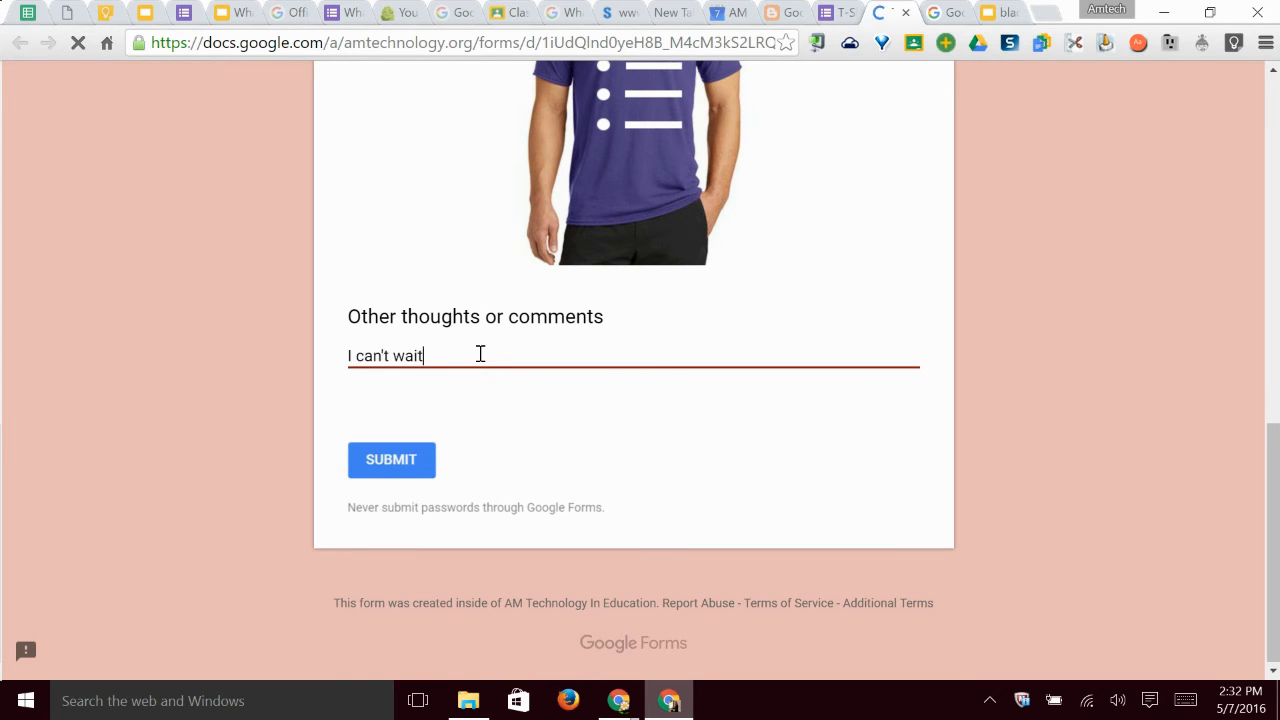
left_click(382, 464)
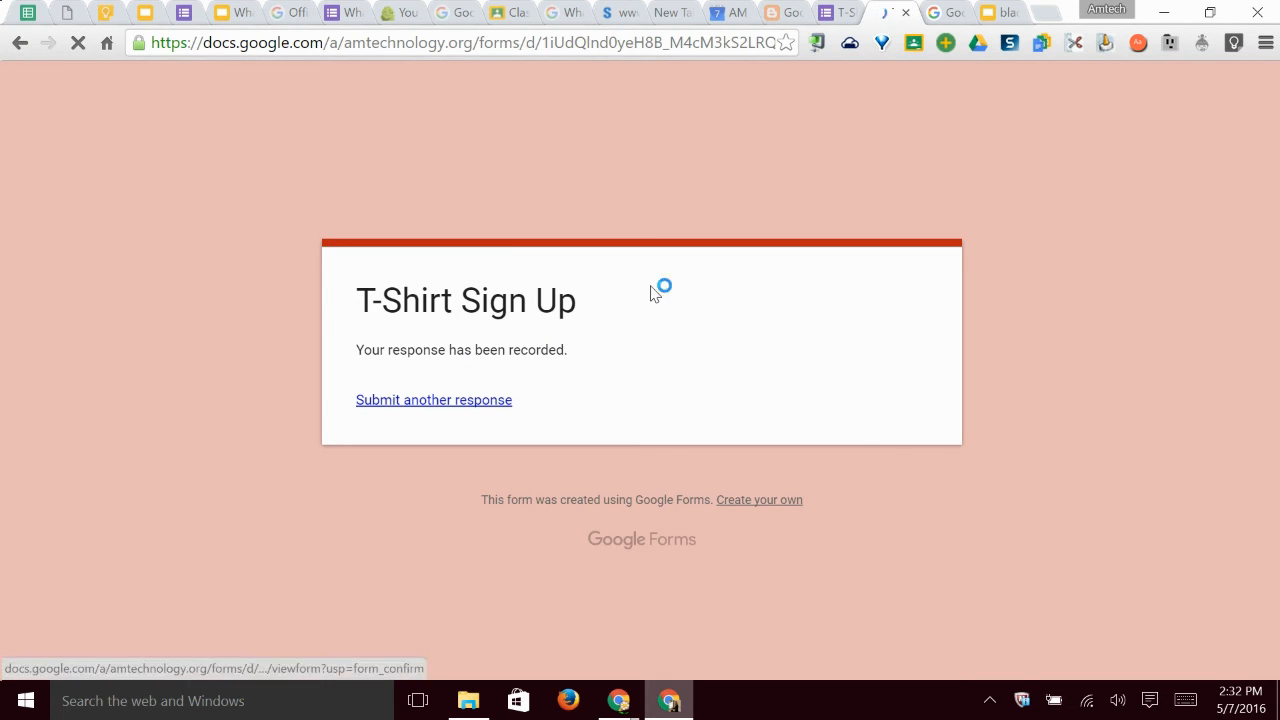
Step: Return to the T-Shirt Sign Up form editor and review the summary of its responses for all questions
left_click(843, 12)
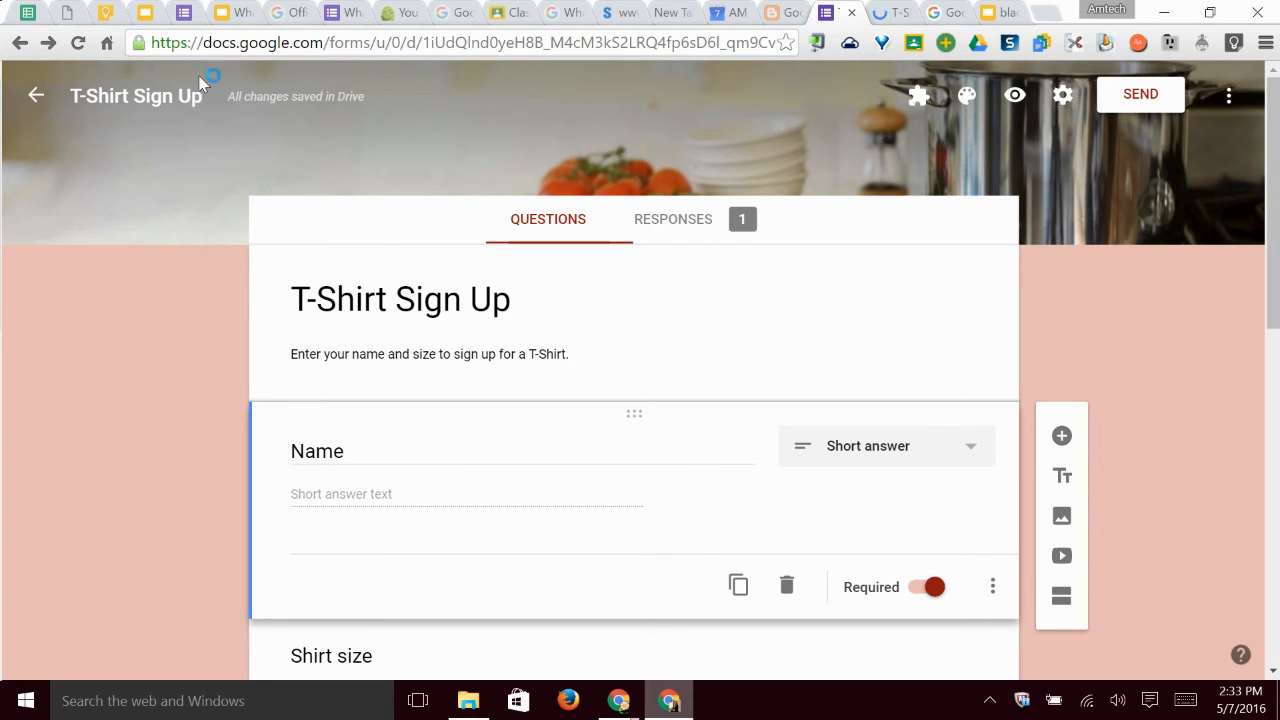
left_click(686, 226)
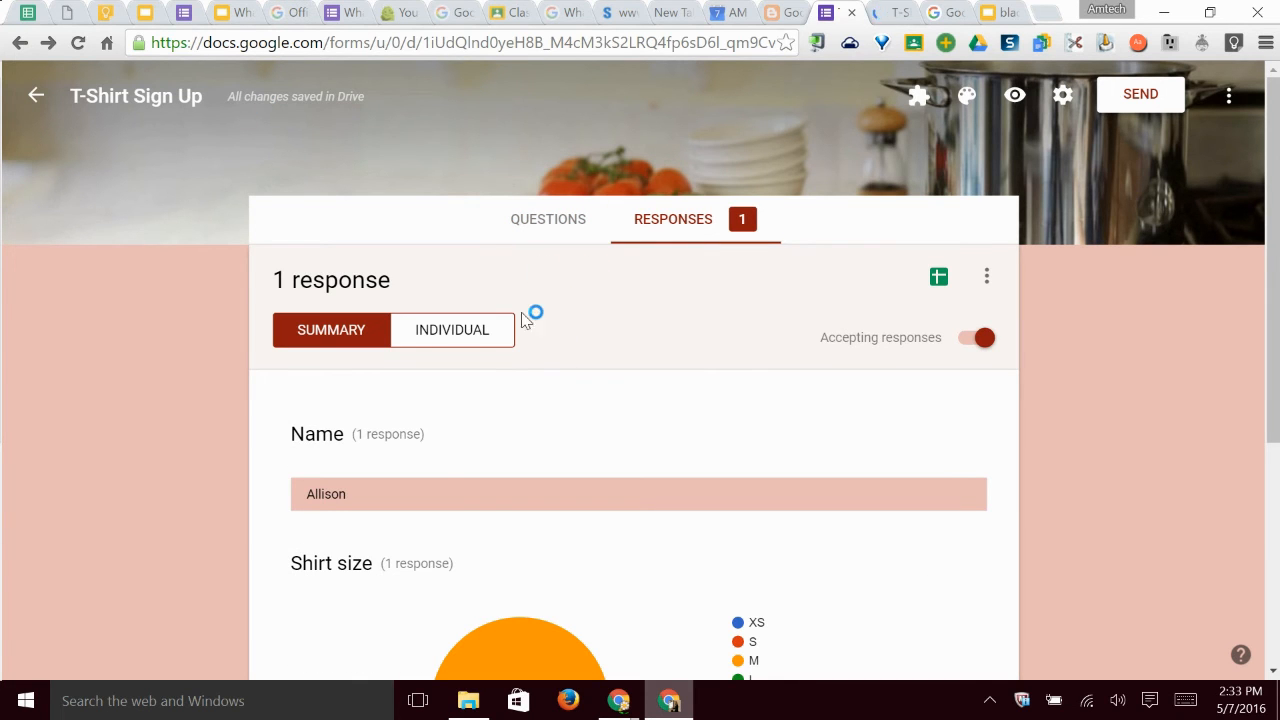
scroll(572, 345, "down", 2)
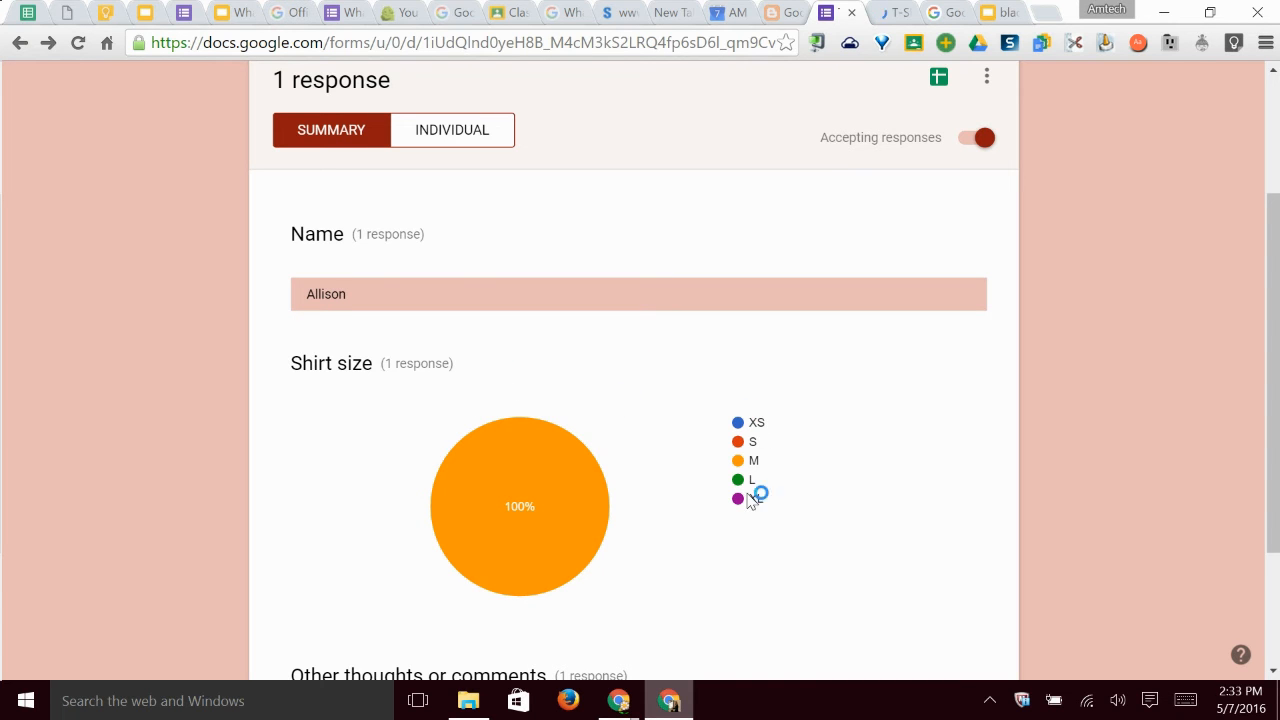
scroll(660, 470, "down", 2)
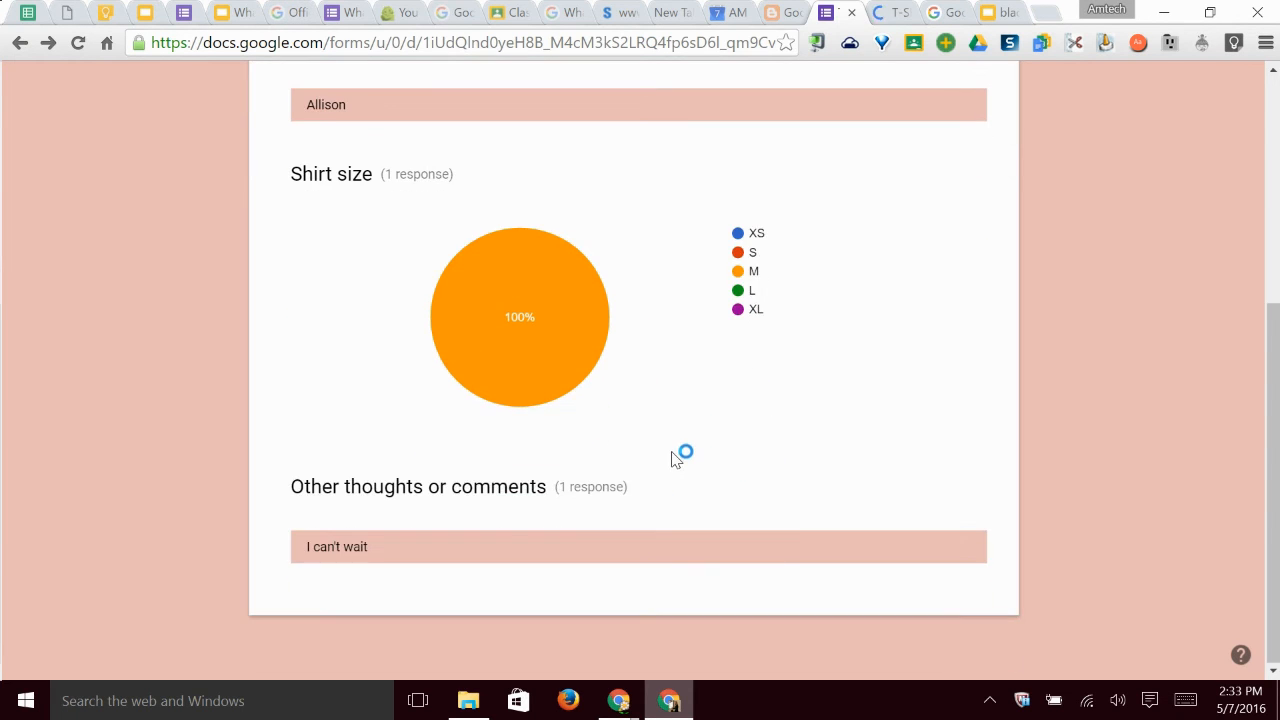
scroll(780, 430, "up", 5)
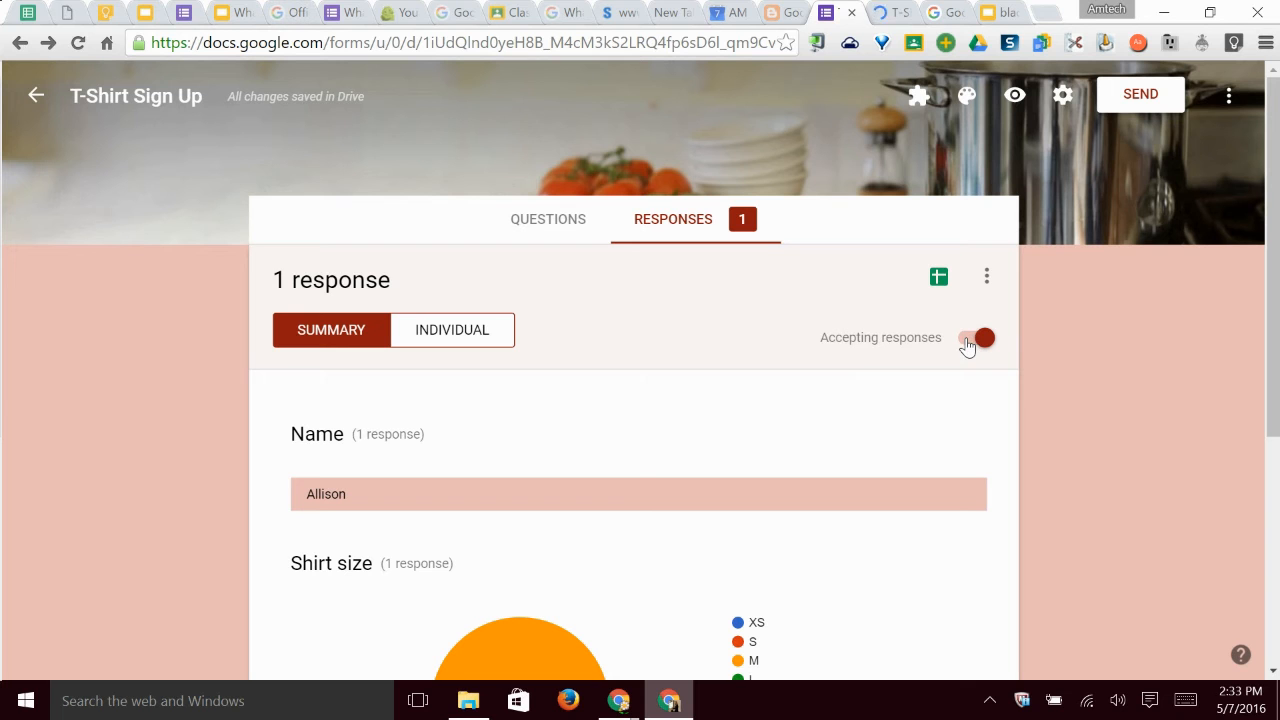
Step: Check the additional options for managing responses without choosing any, and close them
left_click(987, 283)
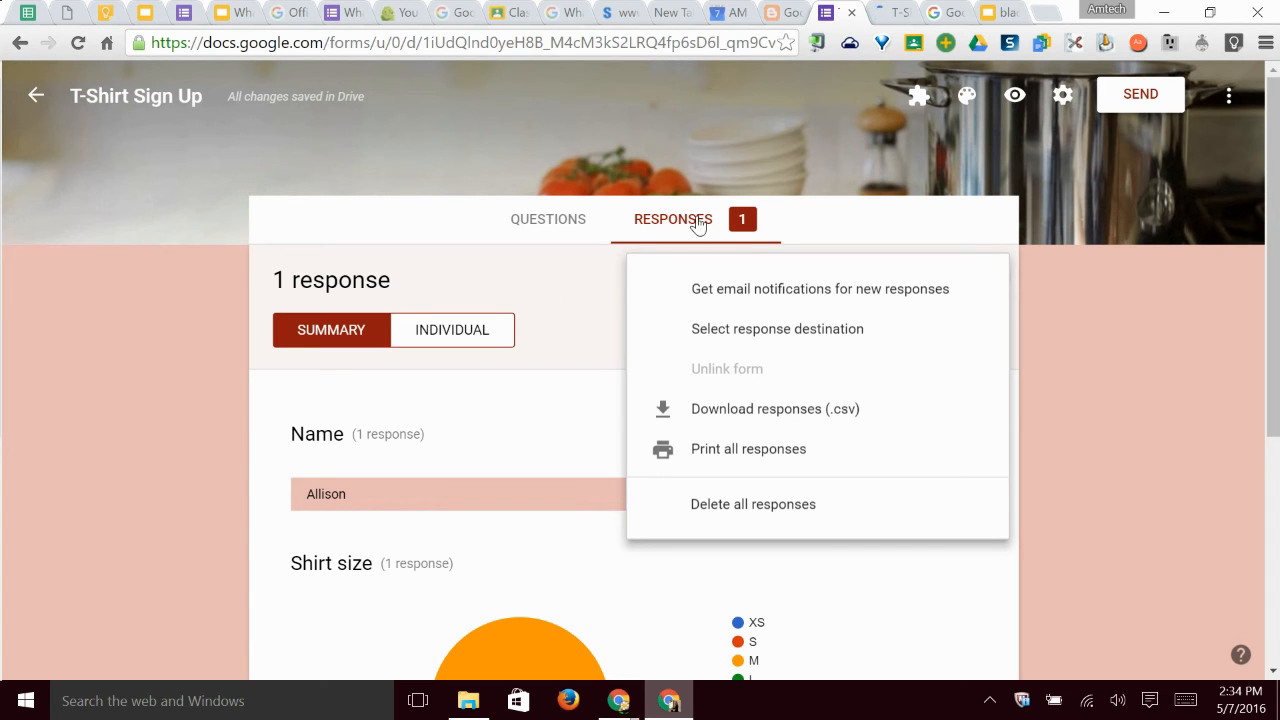
left_click(537, 563)
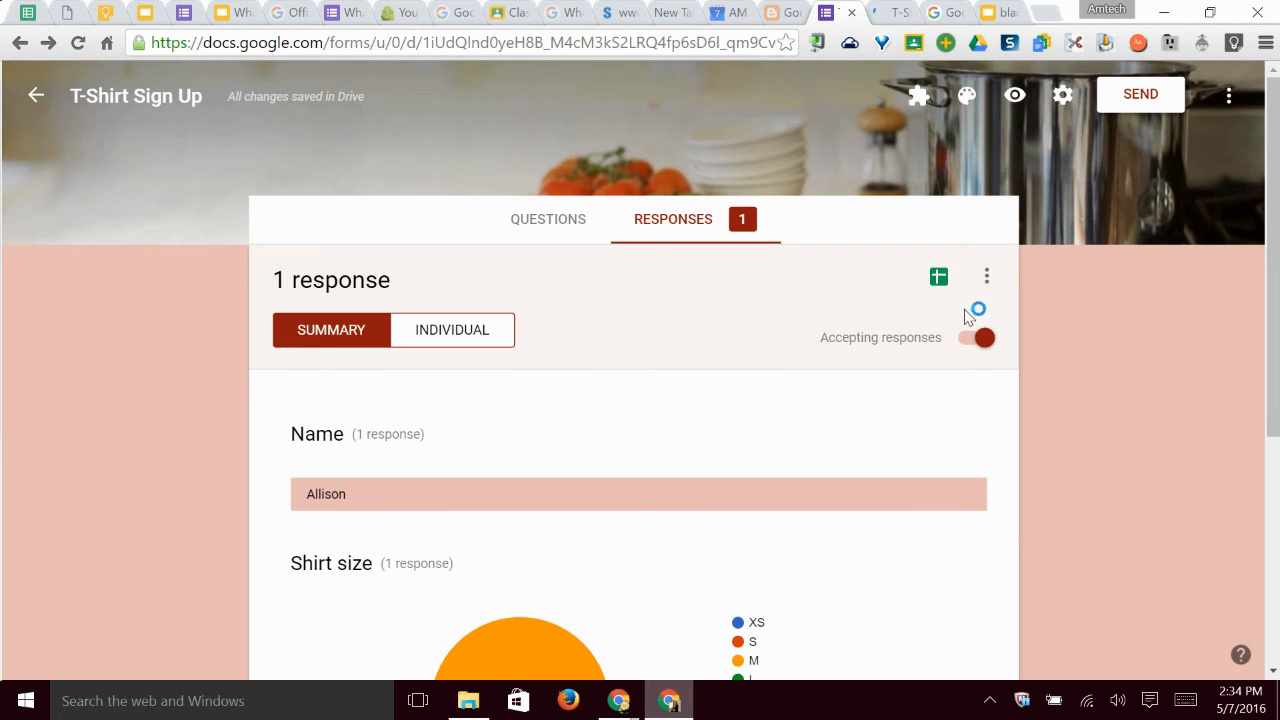
left_click(986, 276)
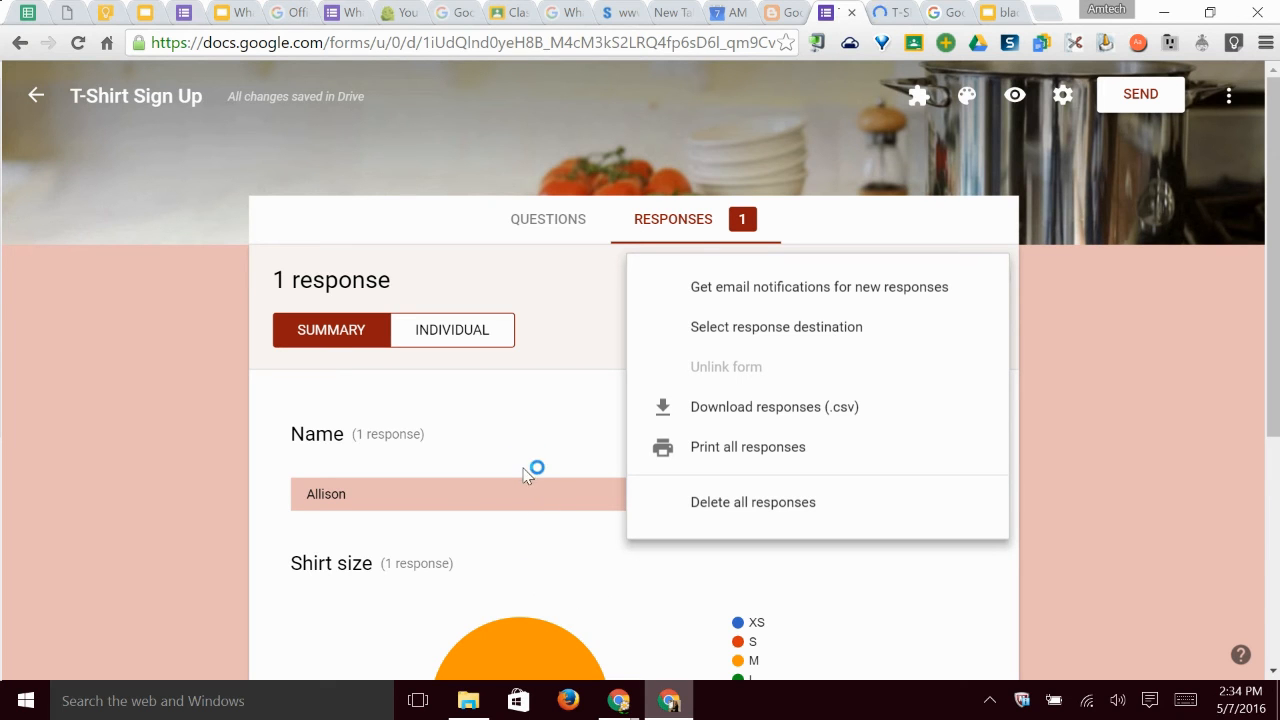
left_click(553, 227)
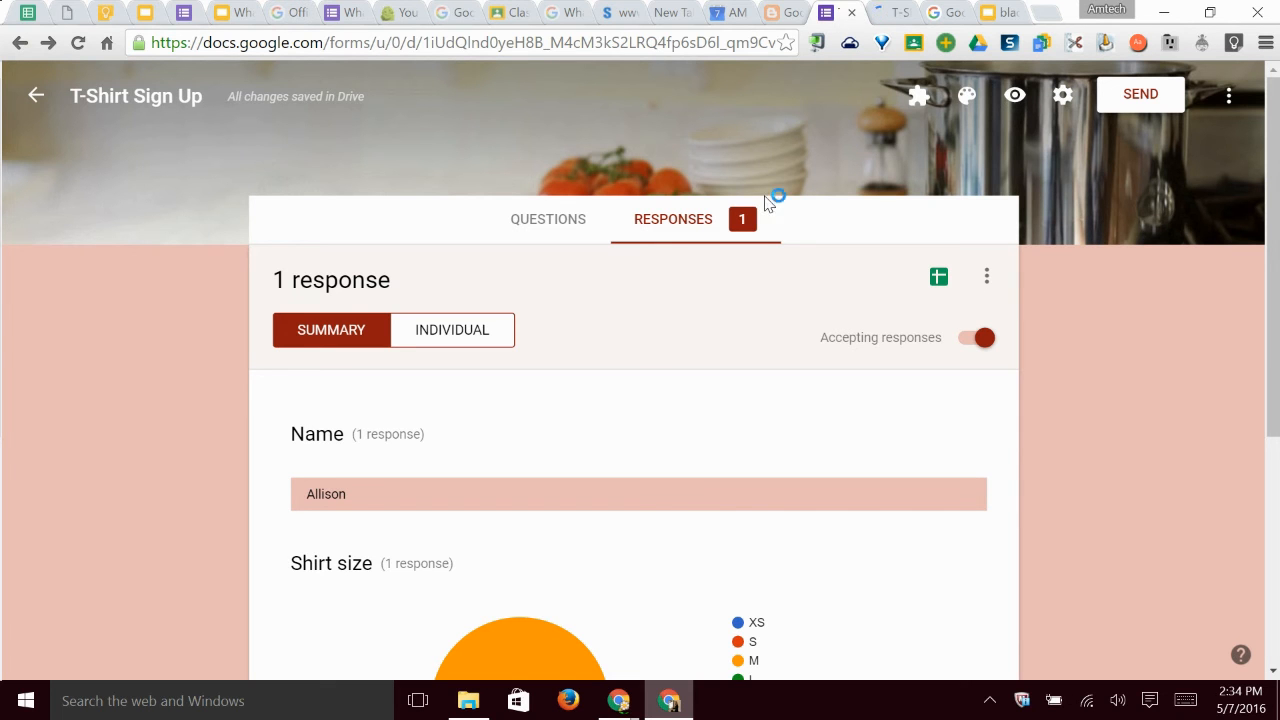
Step: Try username collection, the one-response limit and Anyone as respondents in the form settings, review the remaining options and discard the changes
left_click(1063, 93)
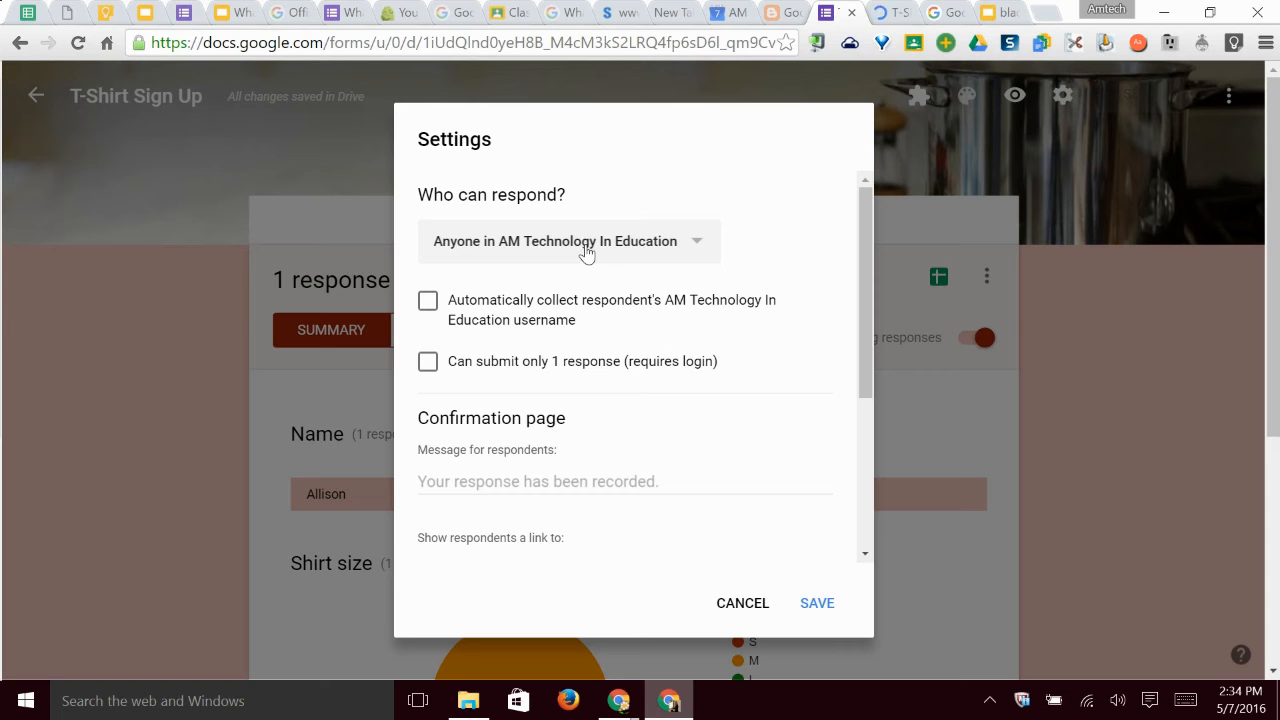
left_click(428, 302)
left_click(430, 366)
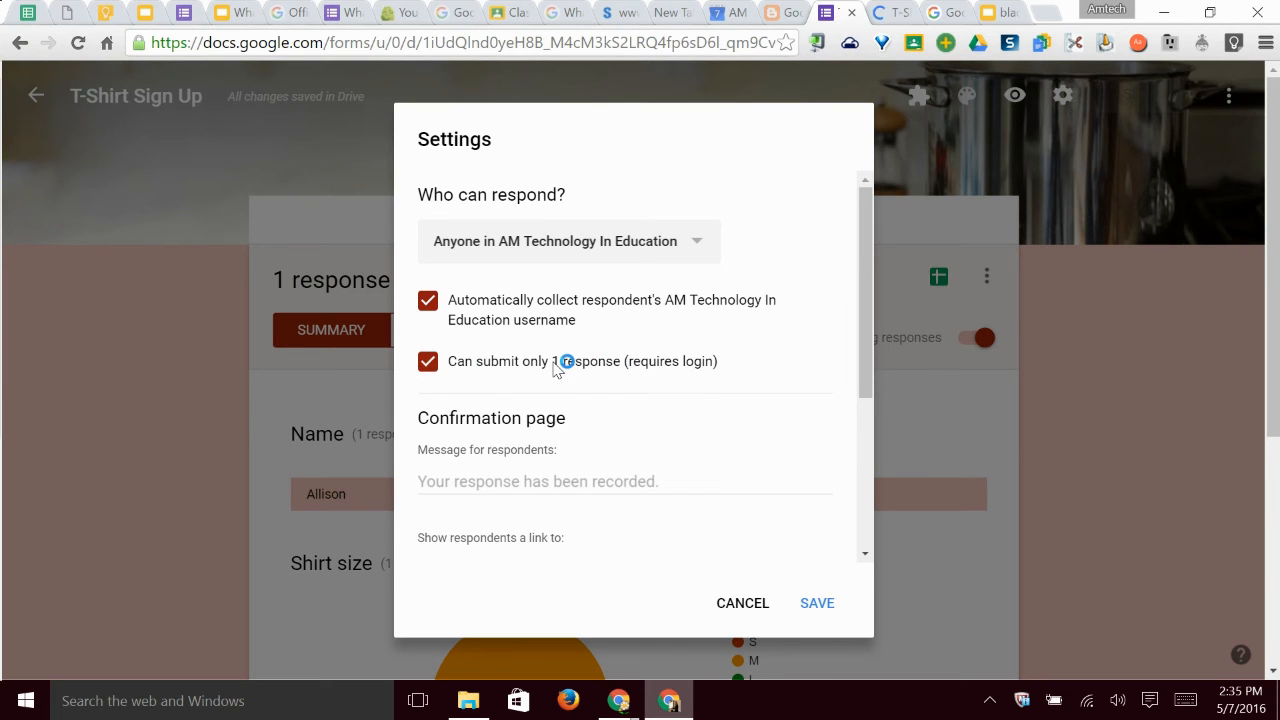
left_click(512, 250)
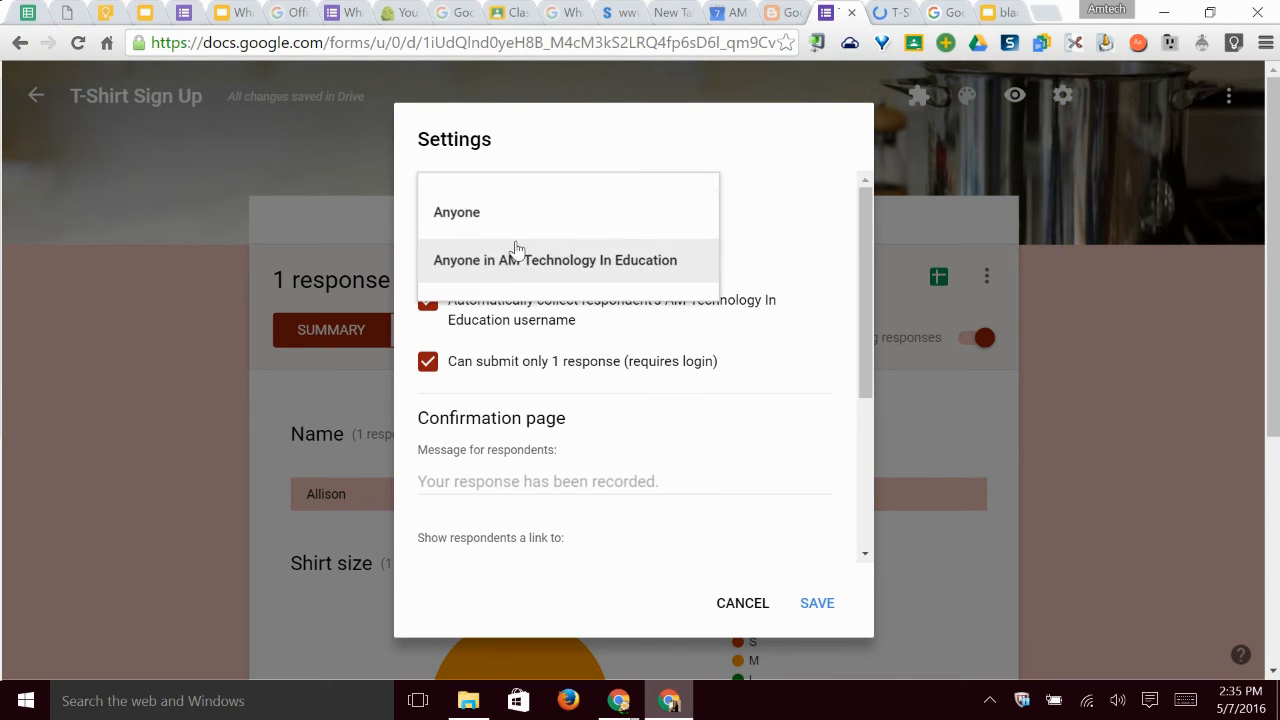
left_click(469, 221)
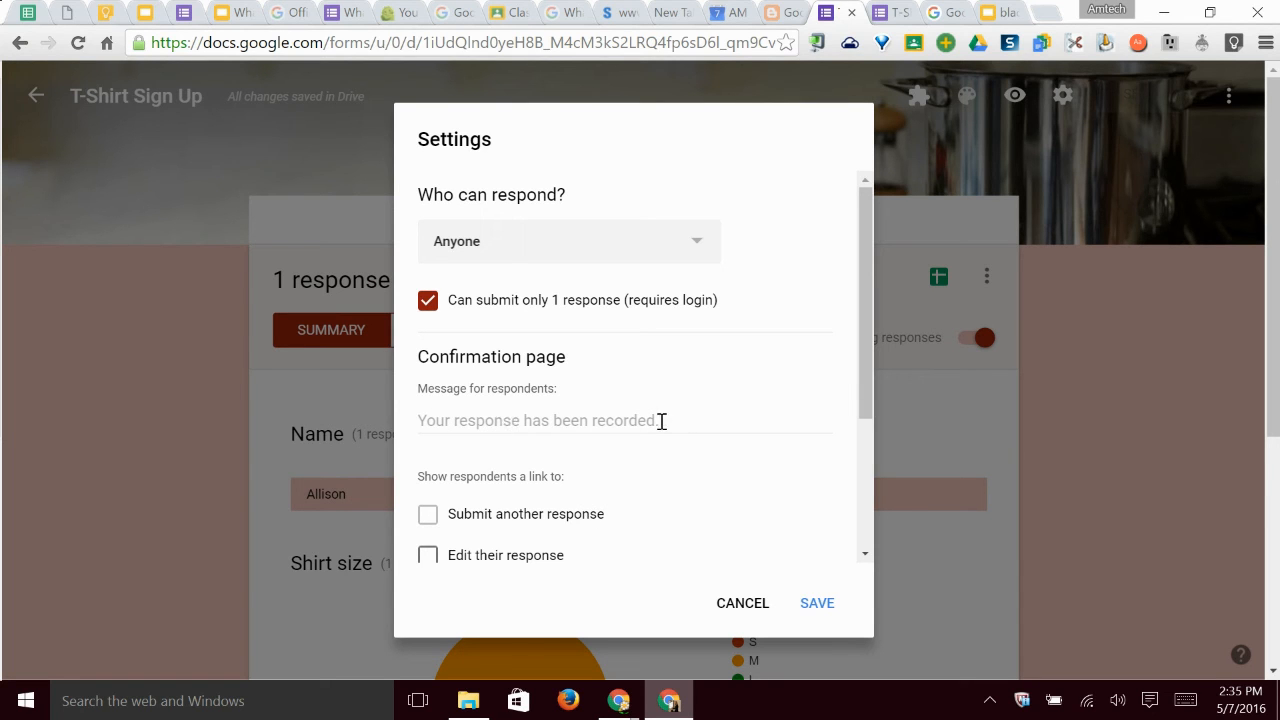
scroll(620, 410, "down", 2)
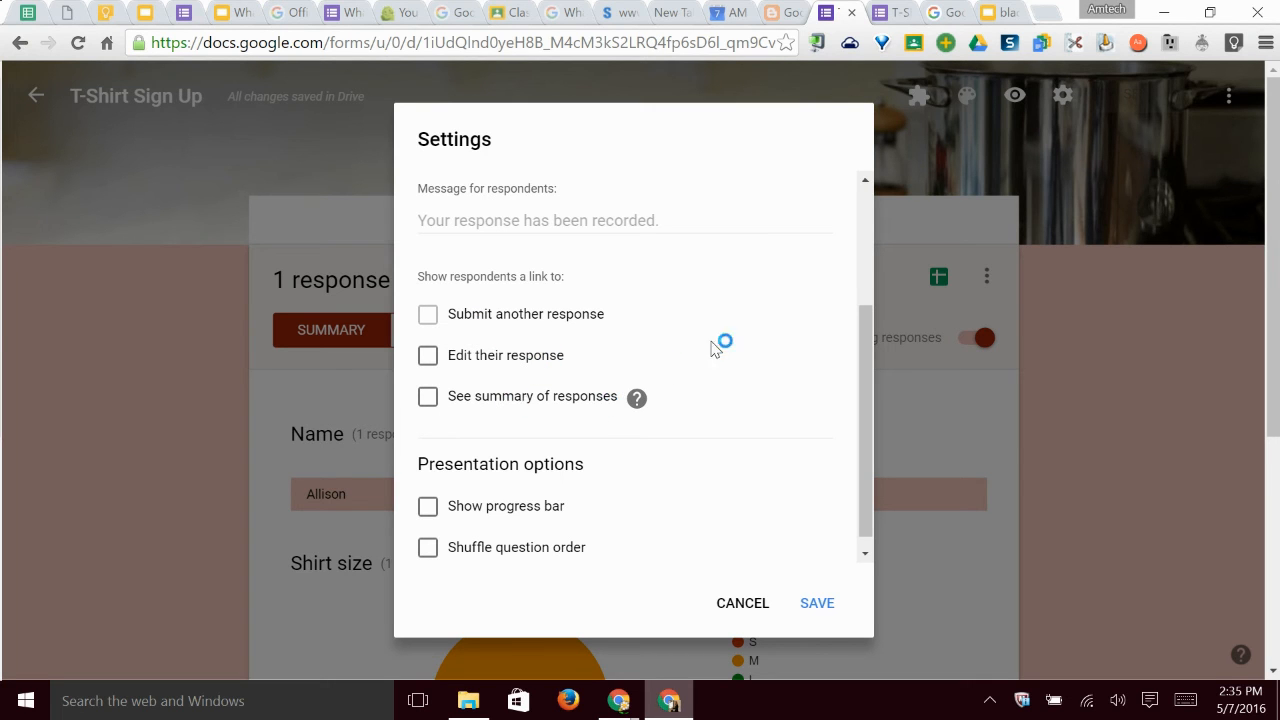
scroll(686, 414, "down", 1)
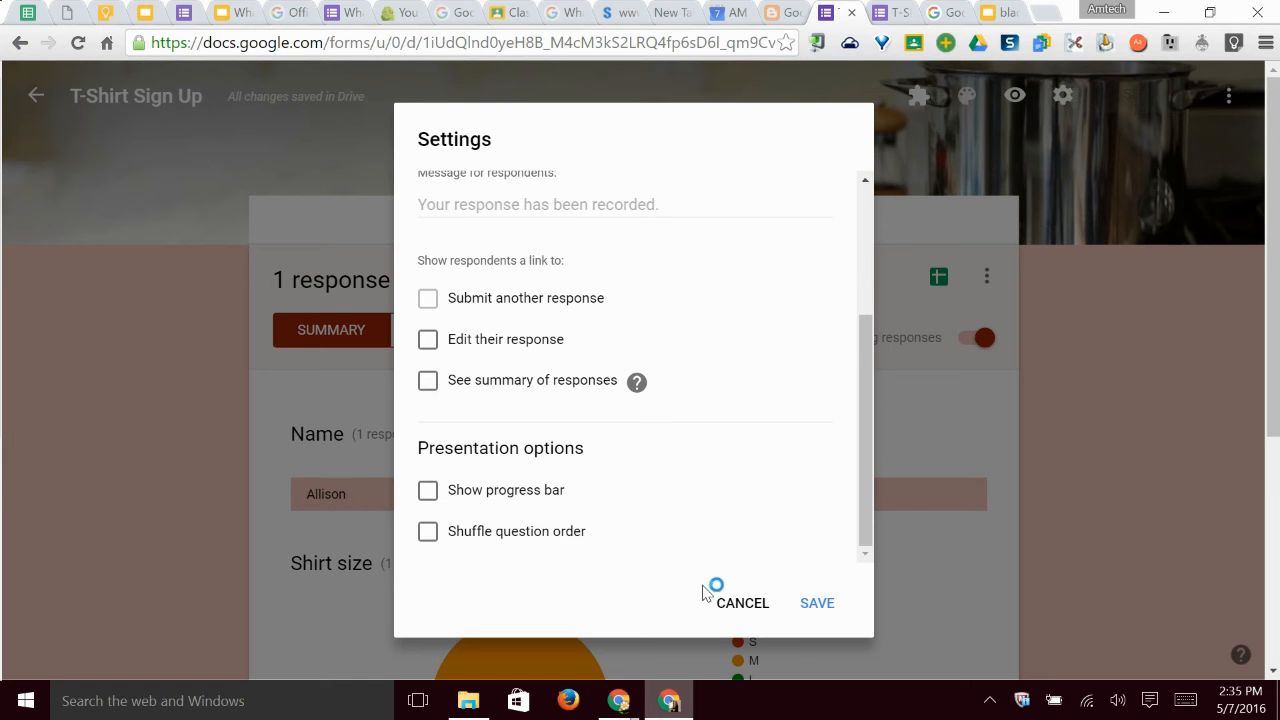
left_click(745, 603)
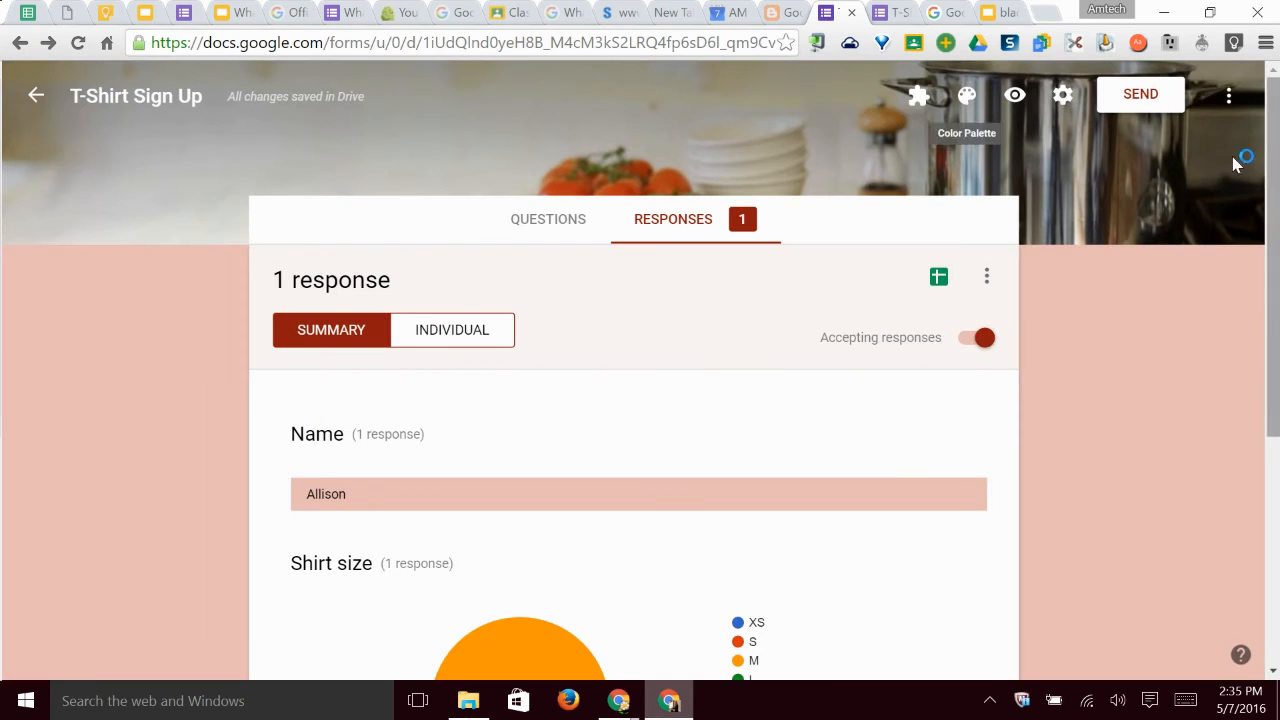
Step: Open the printable version of the form's responses and look through the whole summary
left_click(1230, 100)
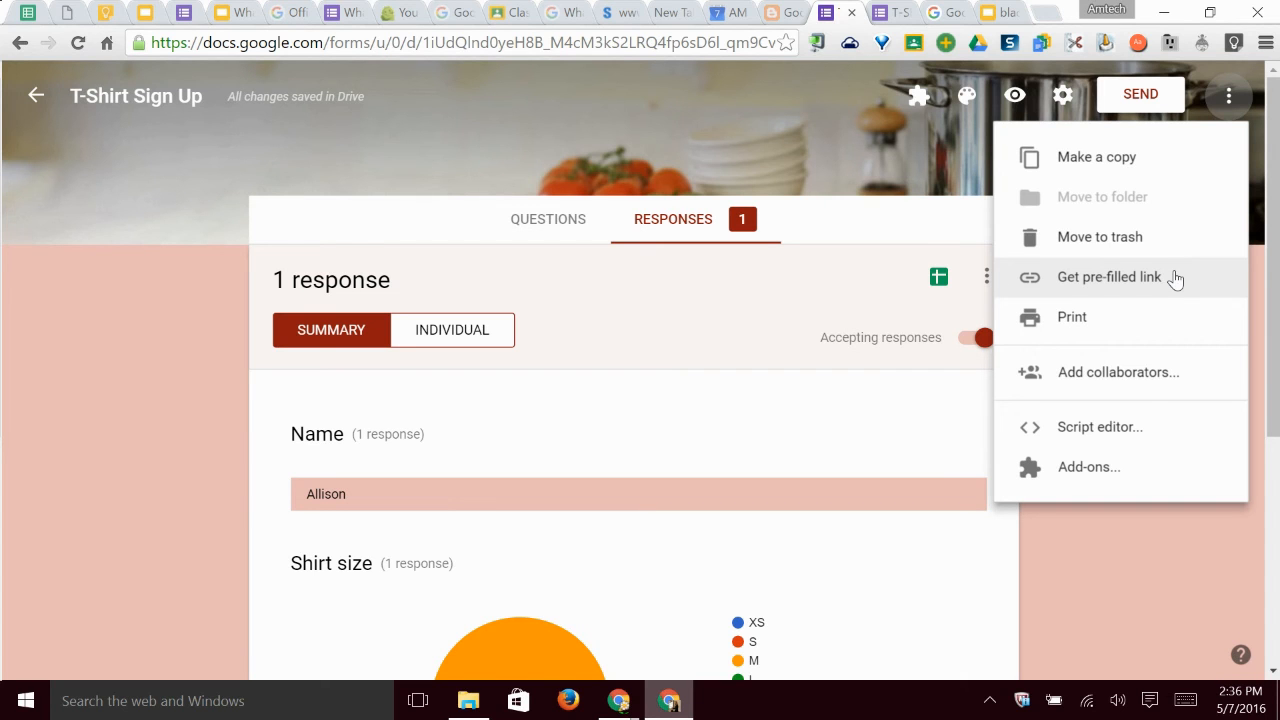
left_click(1090, 327)
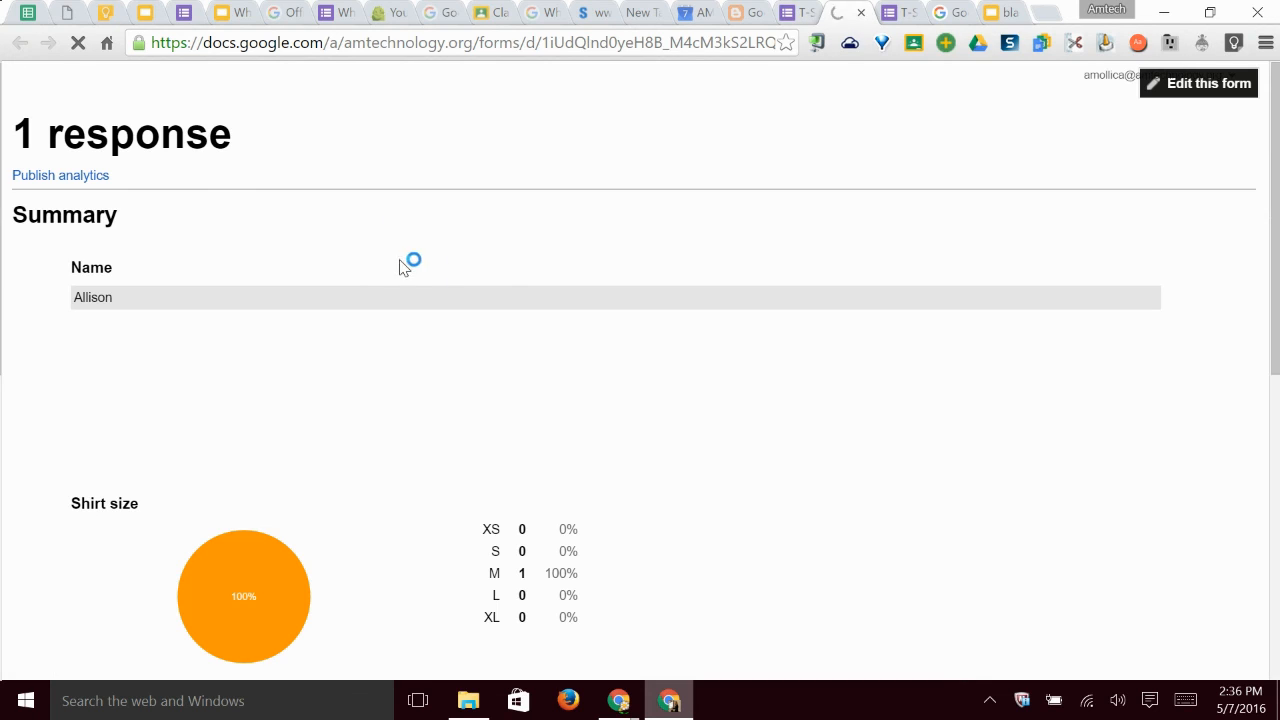
scroll(925, 258, "down", 3)
scroll(925, 258, "down", 3)
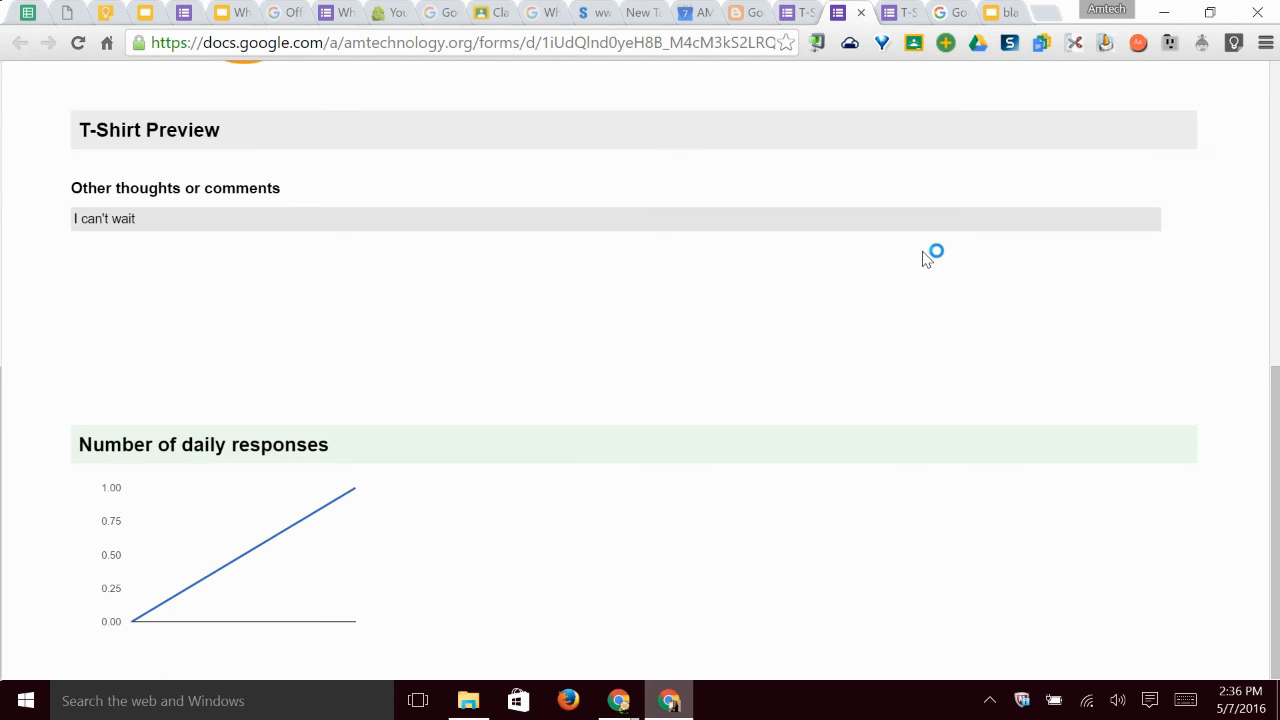
scroll(925, 258, "up", 6)
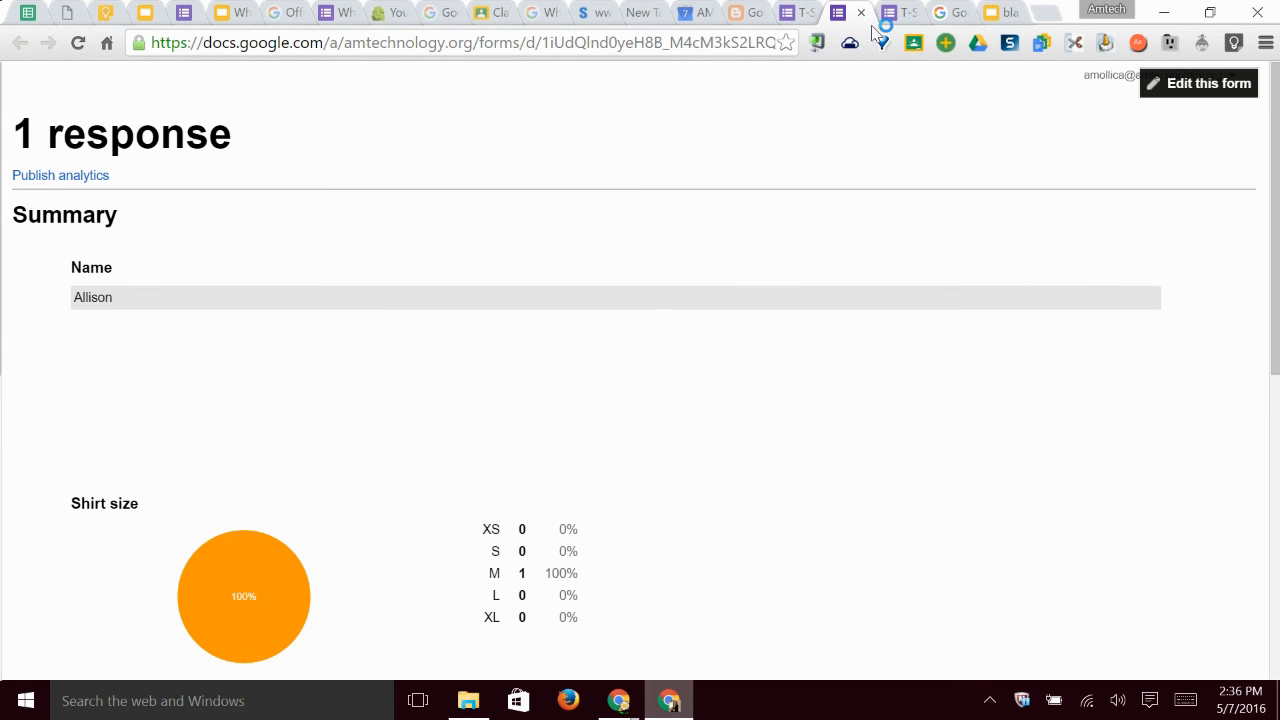
Step: Return to the form's questions, view the print preview of the blank form and cancel printing
left_click(800, 12)
left_click(563, 223)
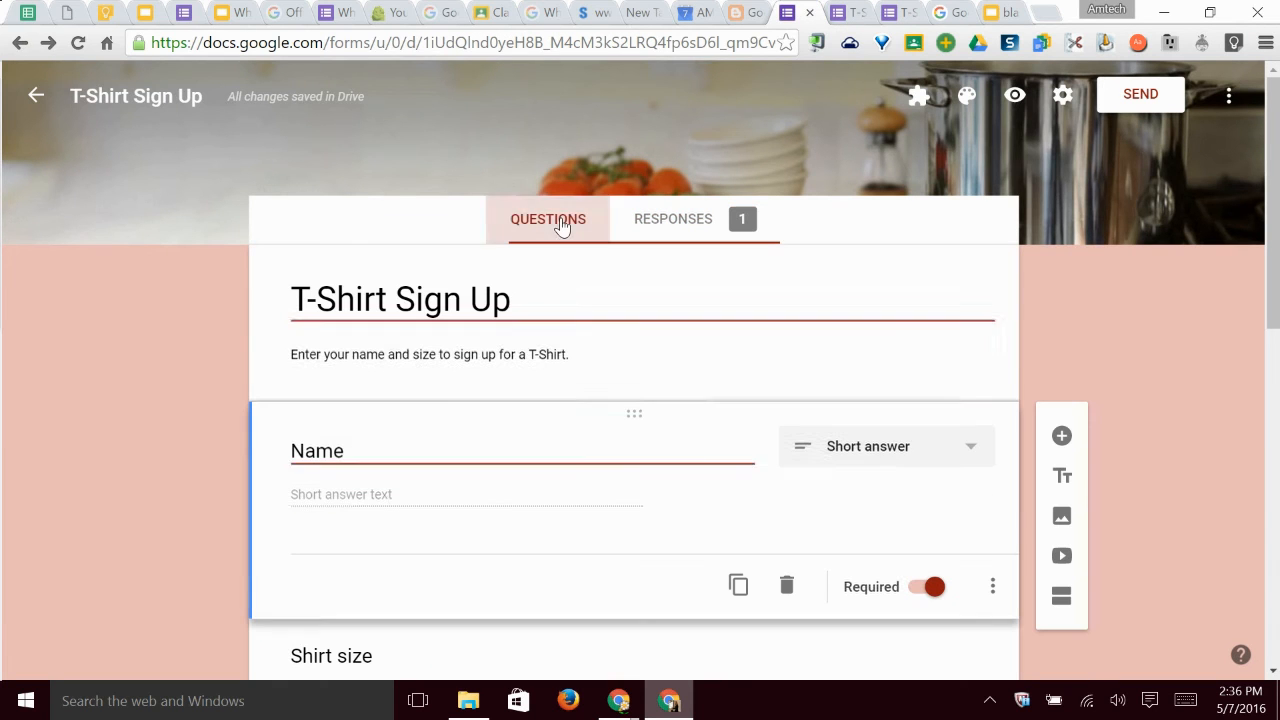
left_click(1228, 96)
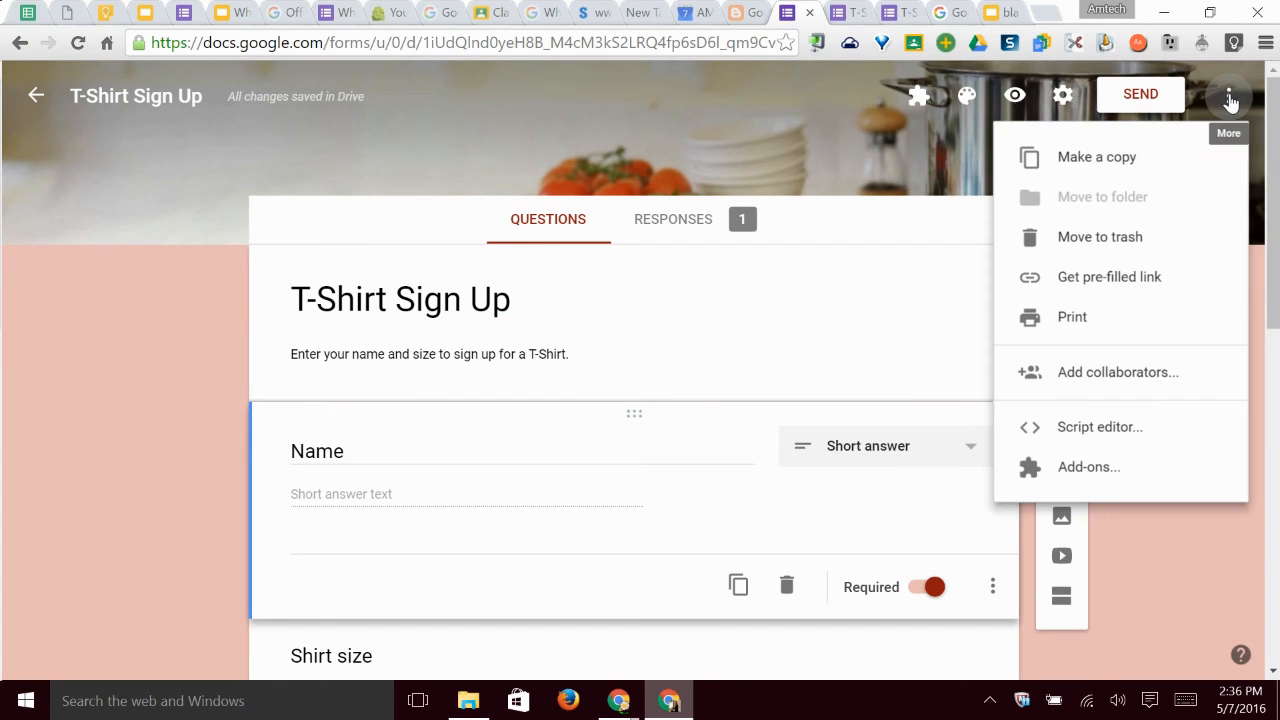
left_click(1088, 320)
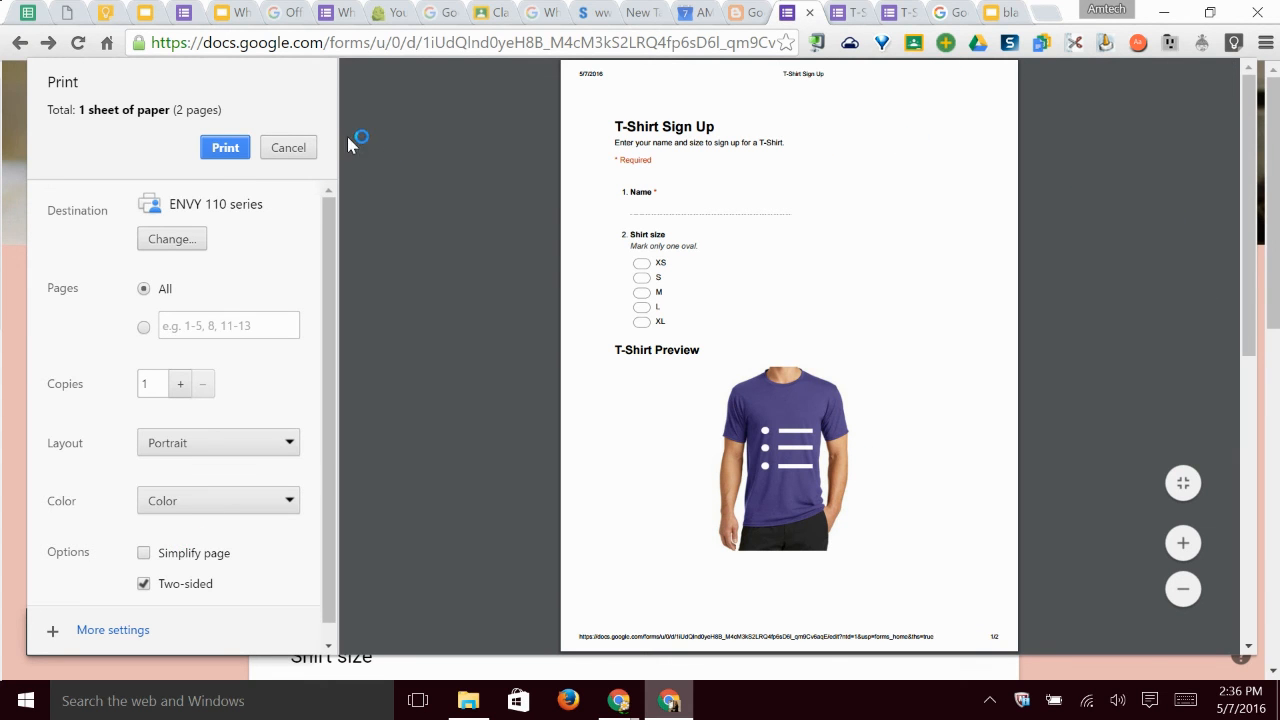
left_click(305, 152)
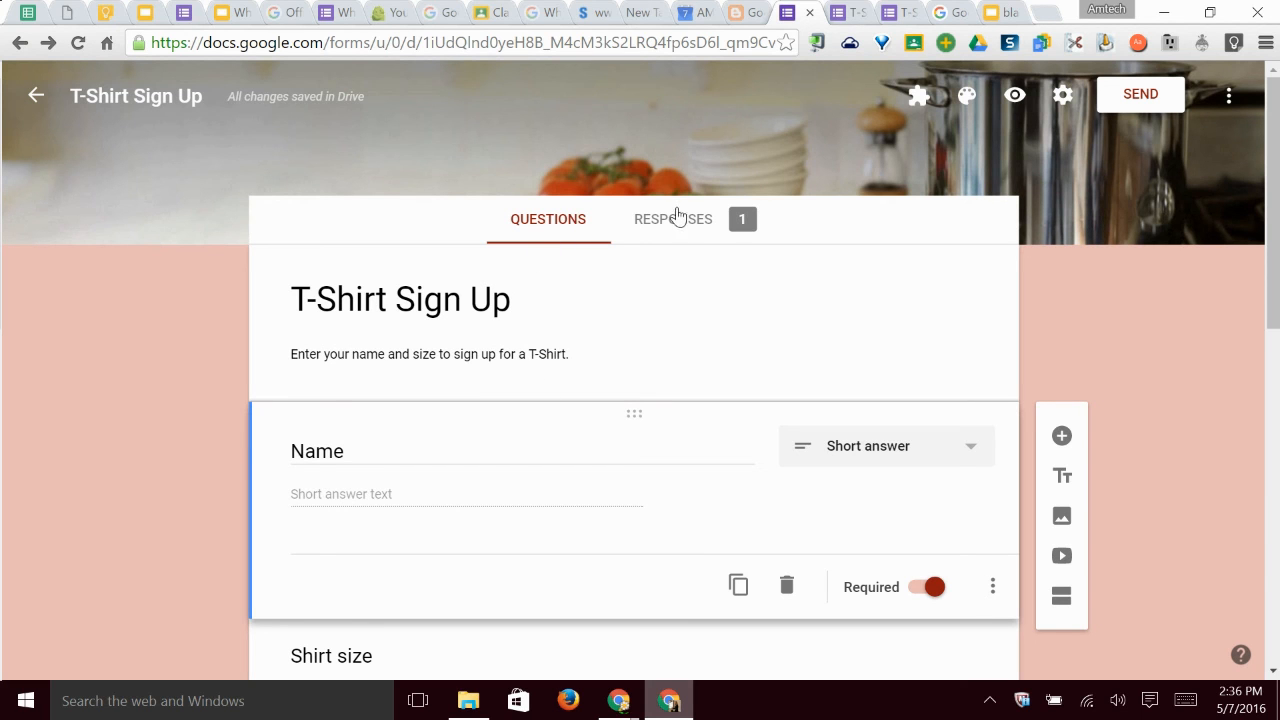
Step: Open the add-ons gallery for the form, check the Choice Eliminator 2 description and browse further add-ons
left_click(1229, 96)
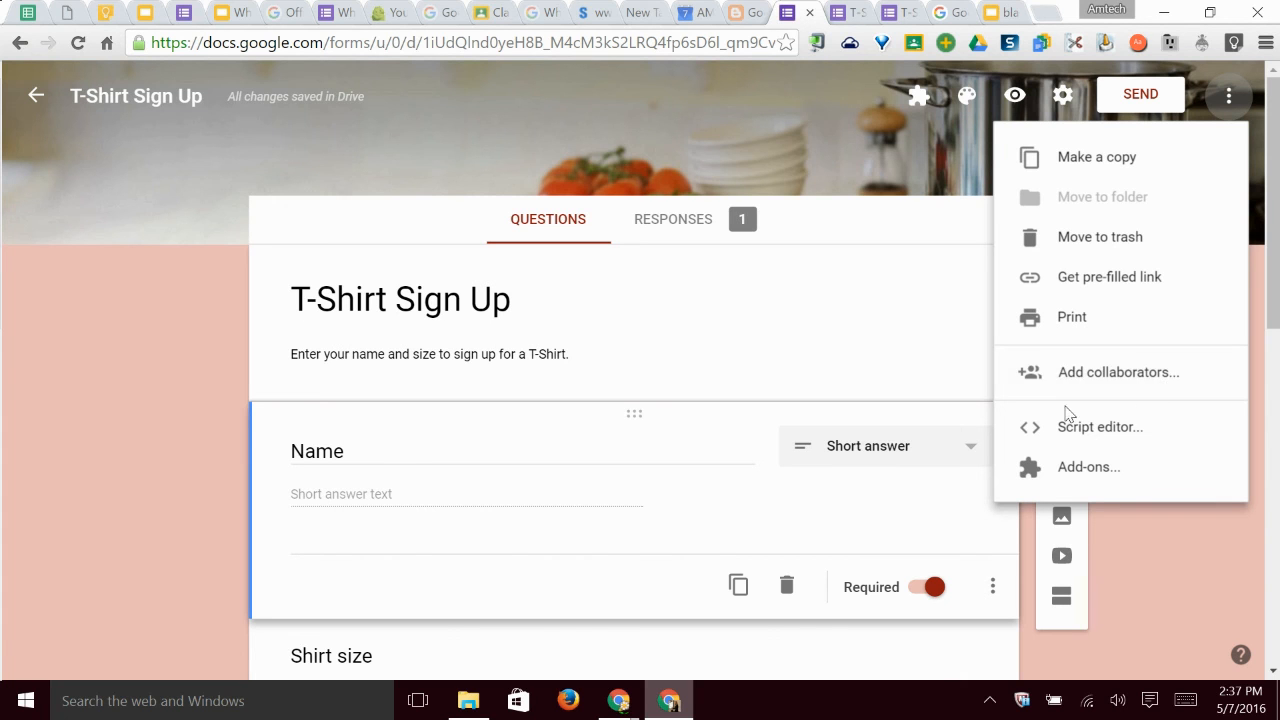
left_click(1097, 476)
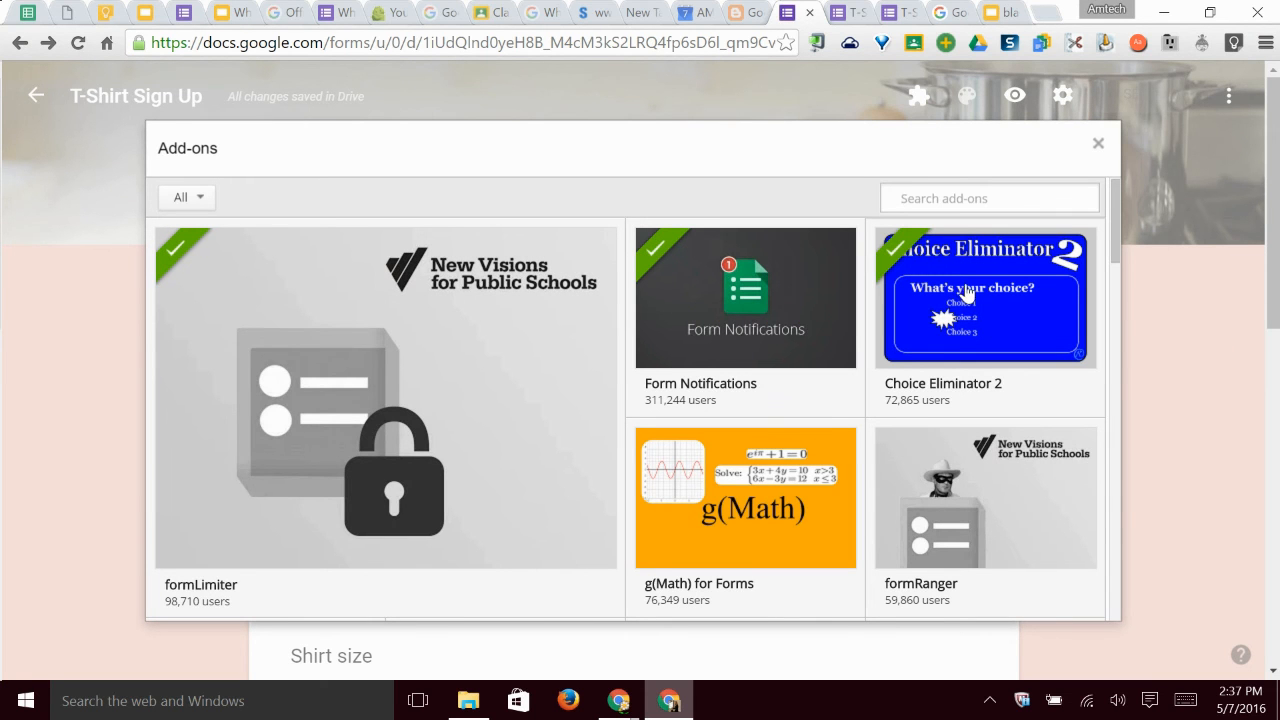
mouse_move(975, 294)
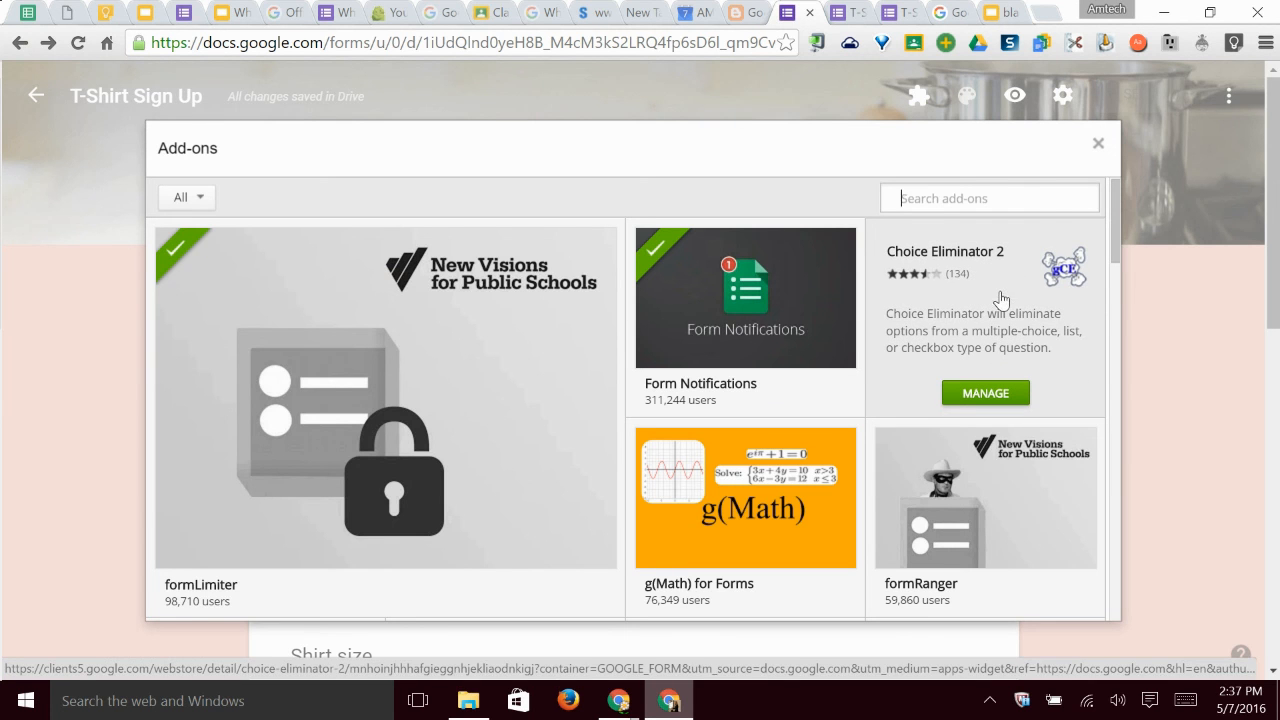
scroll(530, 385, "down", 4)
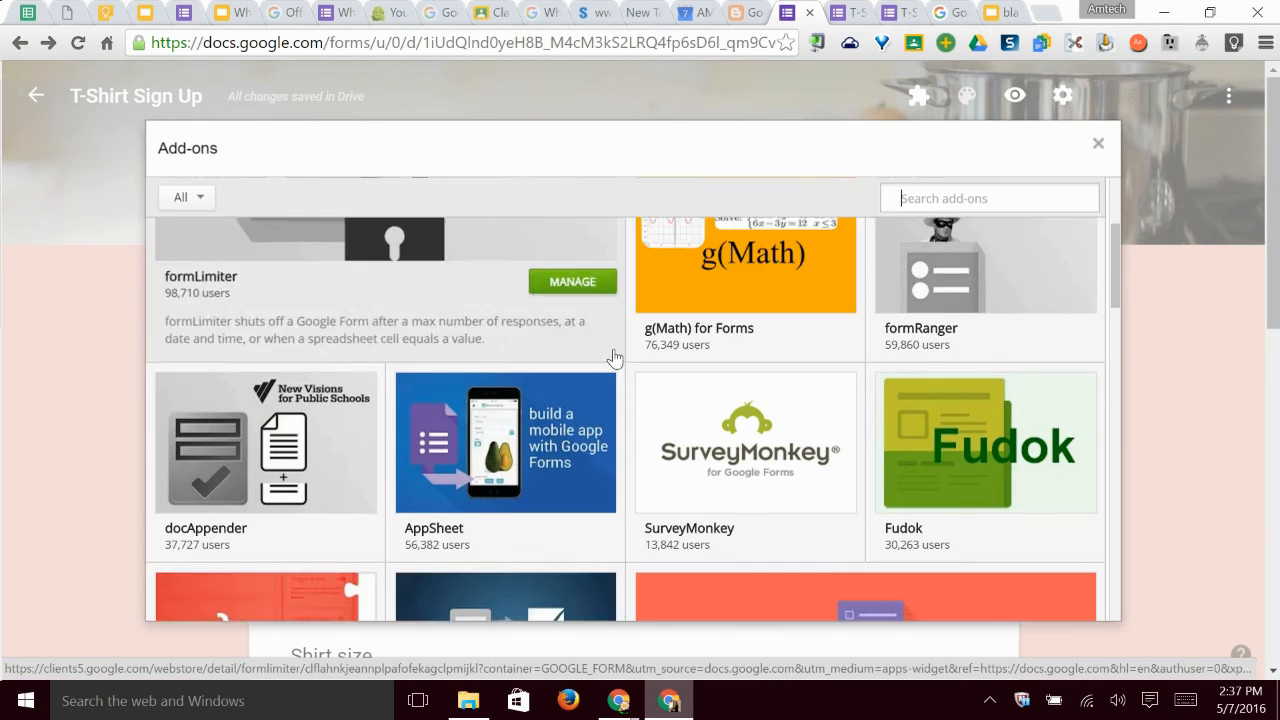
Step: Browse through the rest of the add-ons gallery and return to its beginning
scroll(773, 365, "down", 4)
mouse_move(725, 320)
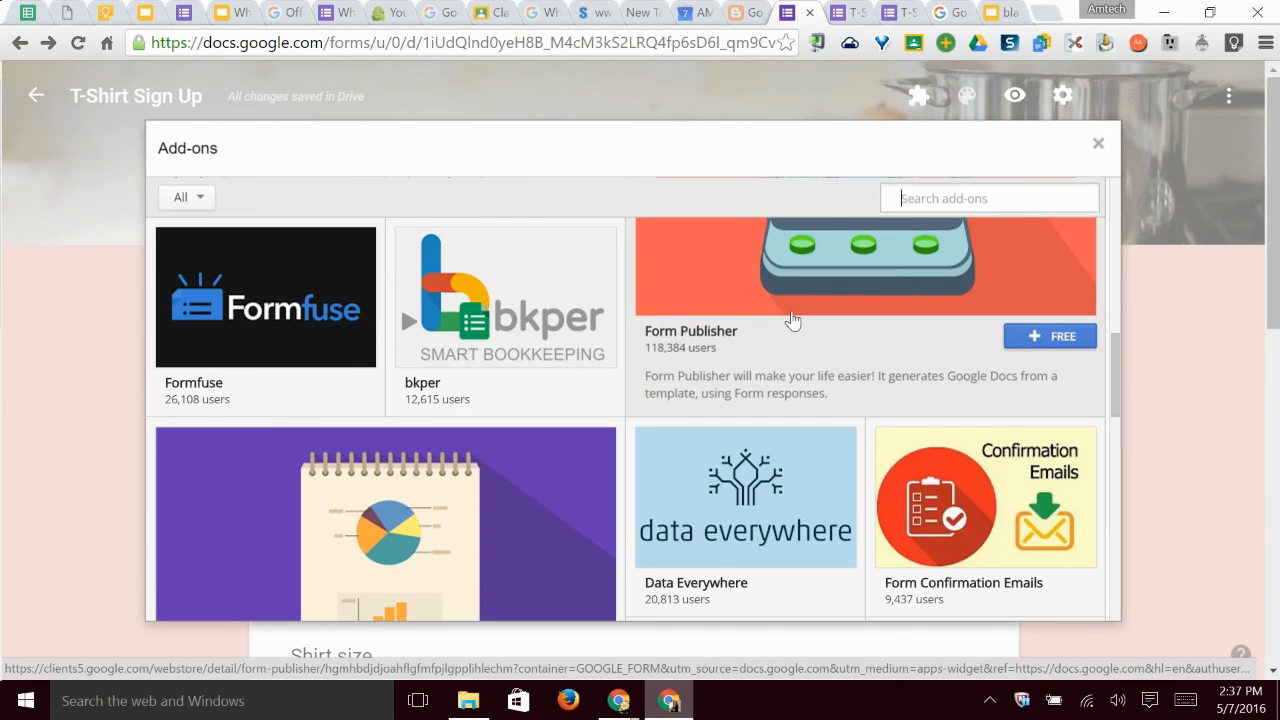
scroll(806, 360, "down", 2)
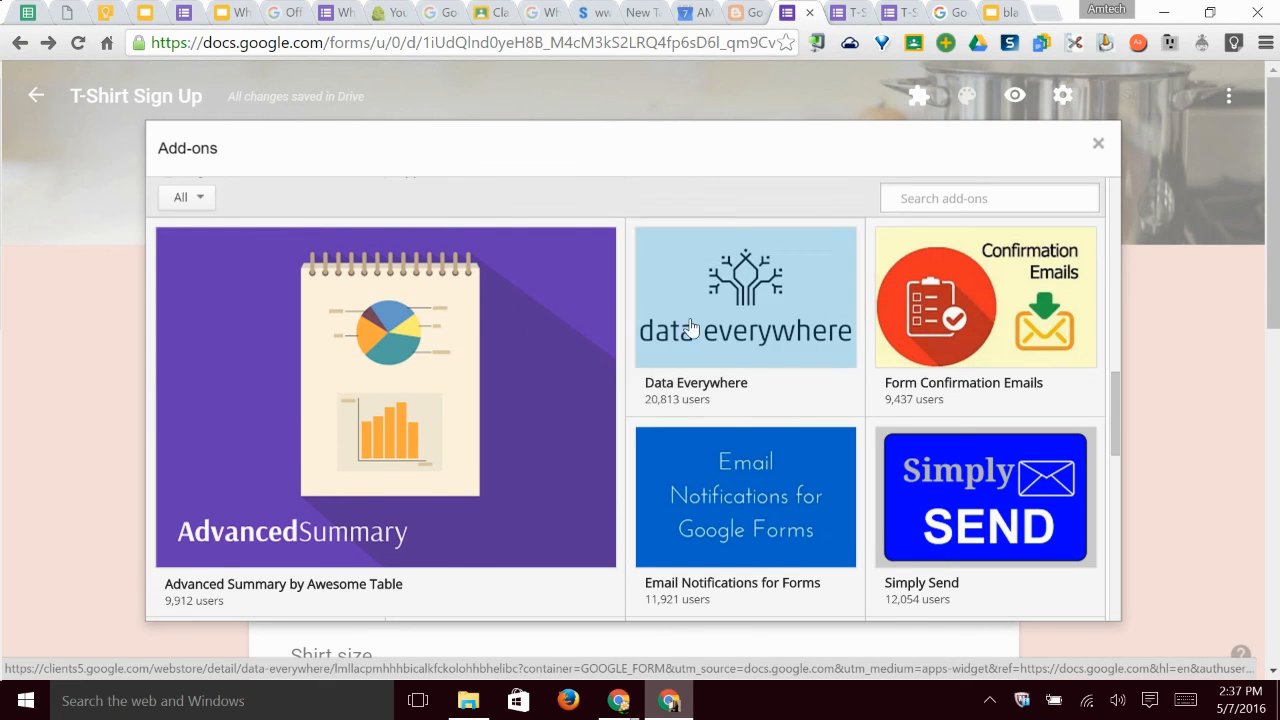
scroll(862, 345, "down", 1)
scroll(862, 345, "down", 4)
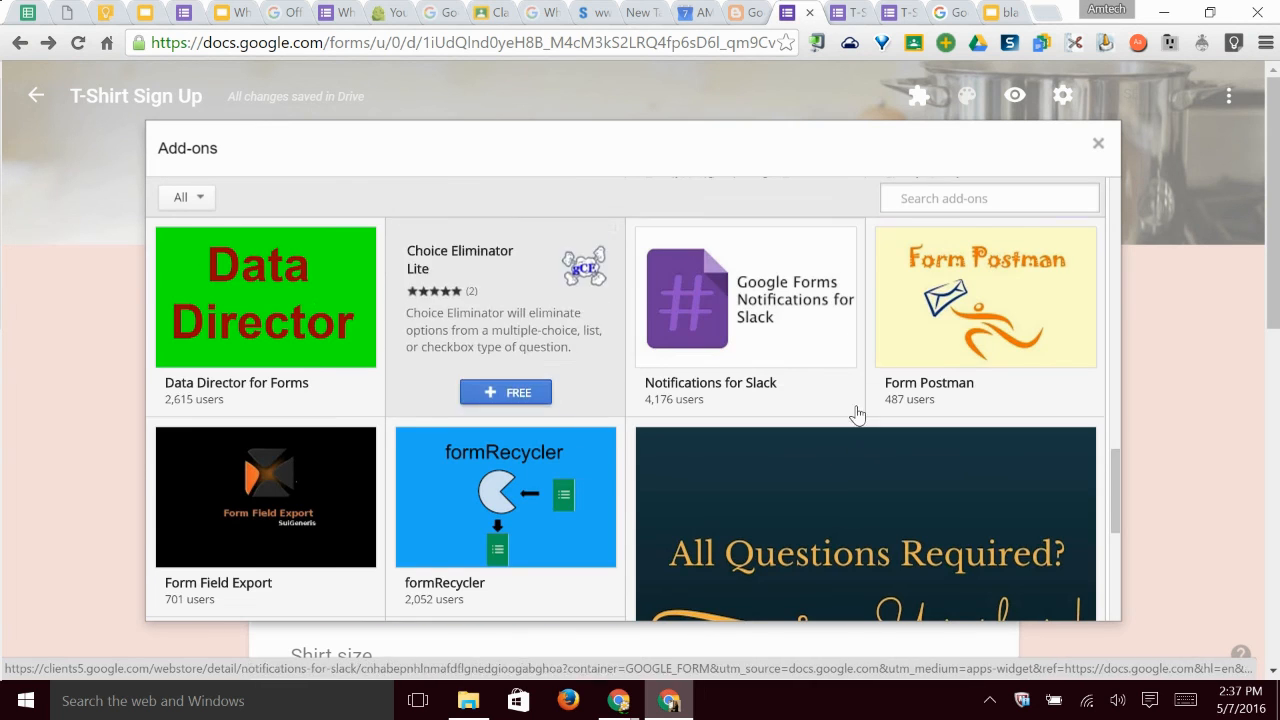
scroll(852, 415, "down", 2)
scroll(857, 420, "up", 10)
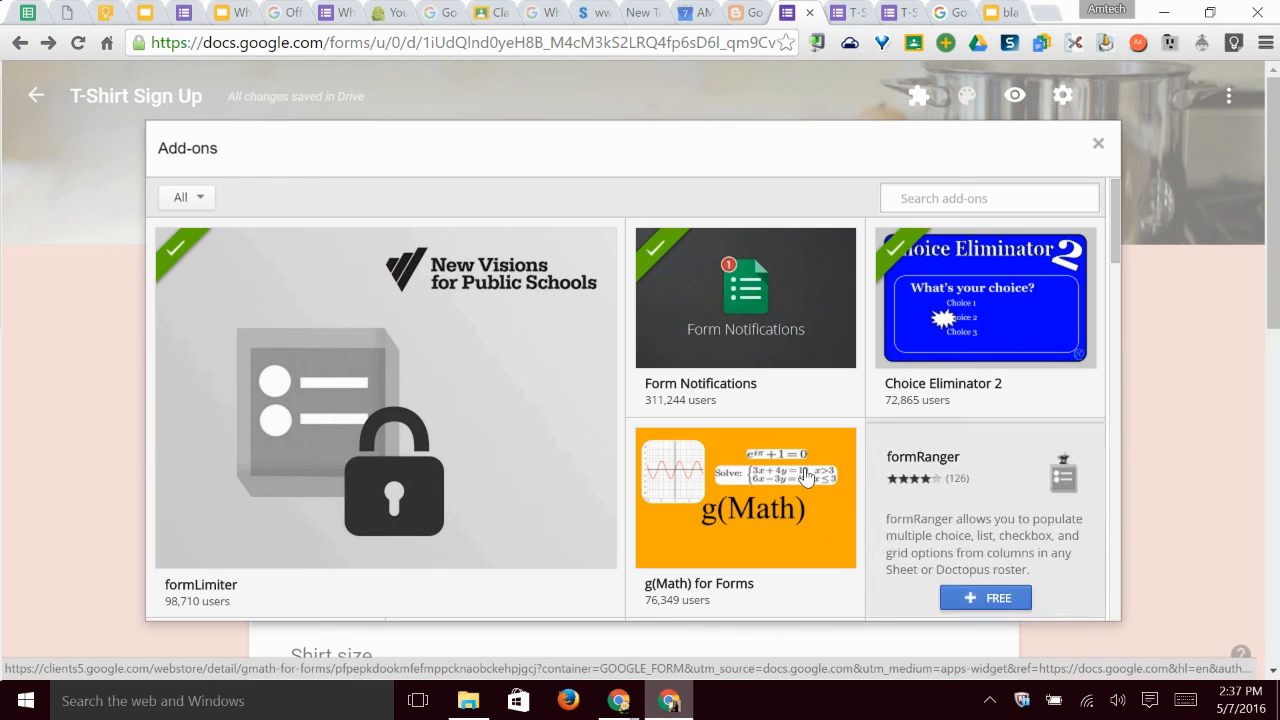
Step: Open the g(Math) for Forms add-on, start adding it and dismiss the installation window
left_click(752, 491)
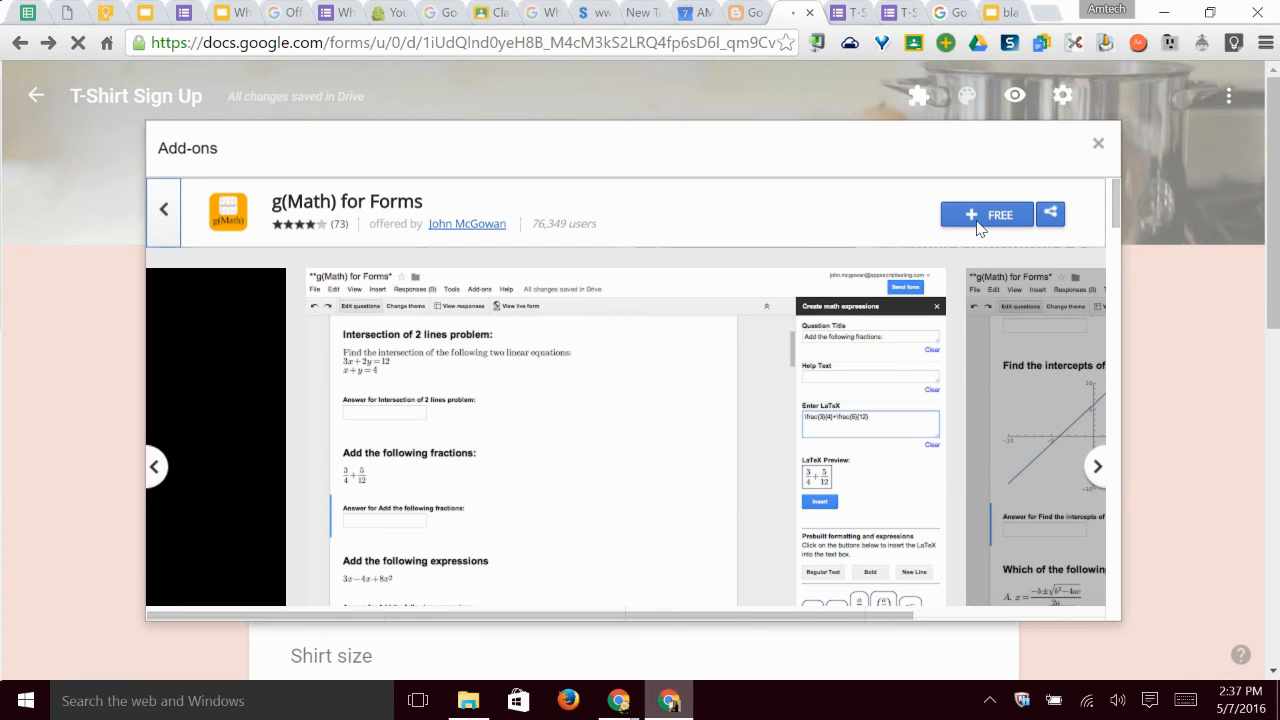
left_click(978, 224)
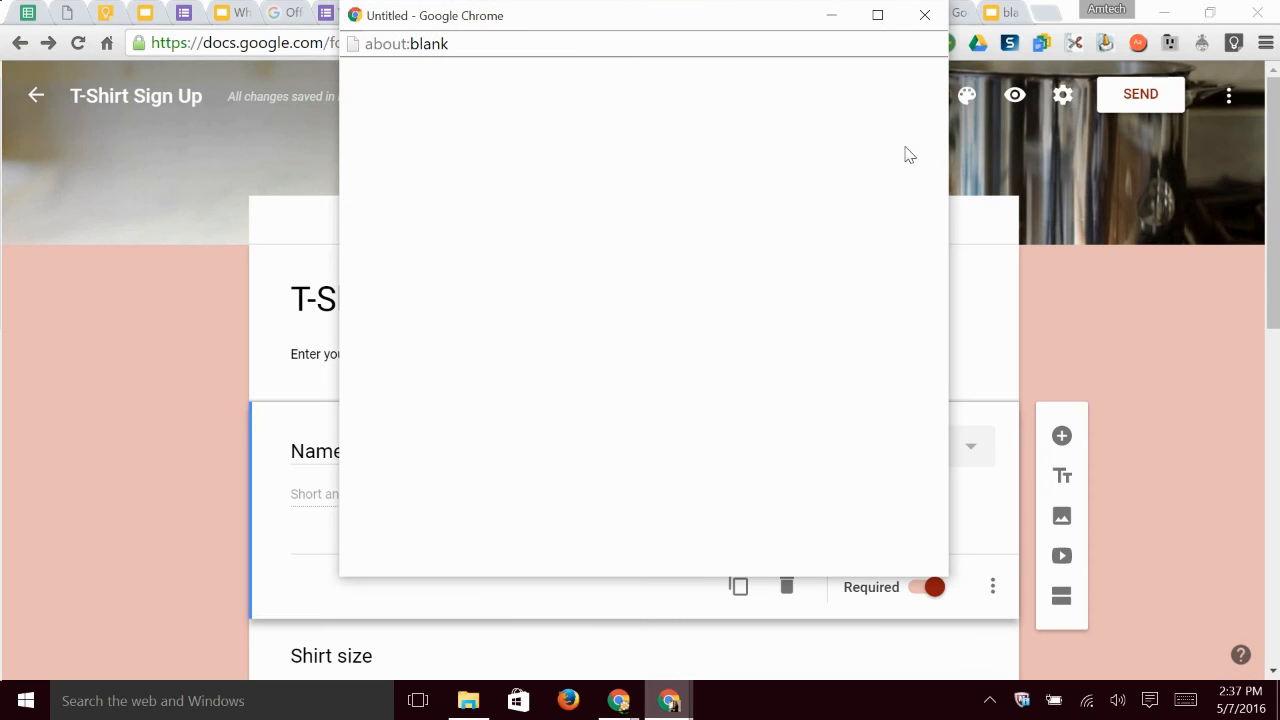
left_click(924, 16)
left_click(1255, 492)
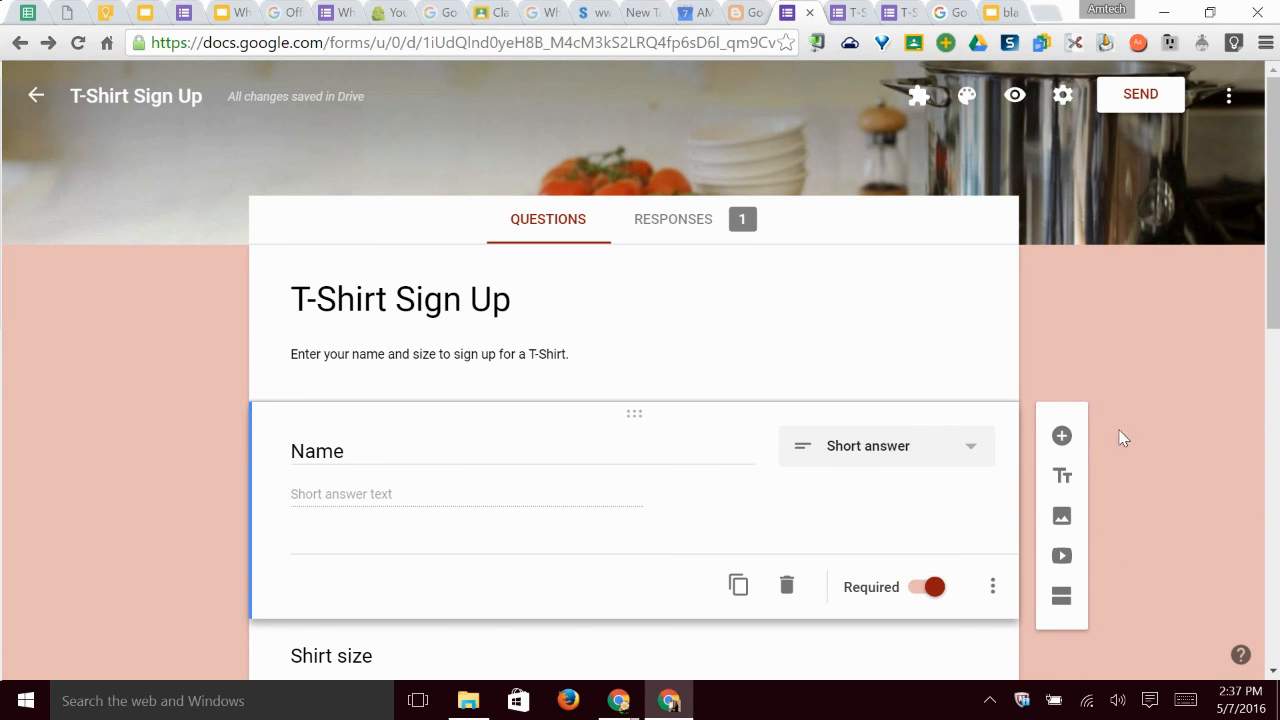
Step: Review the form's title, Name question and Shirt size choices
left_click(849, 351)
left_click(490, 308)
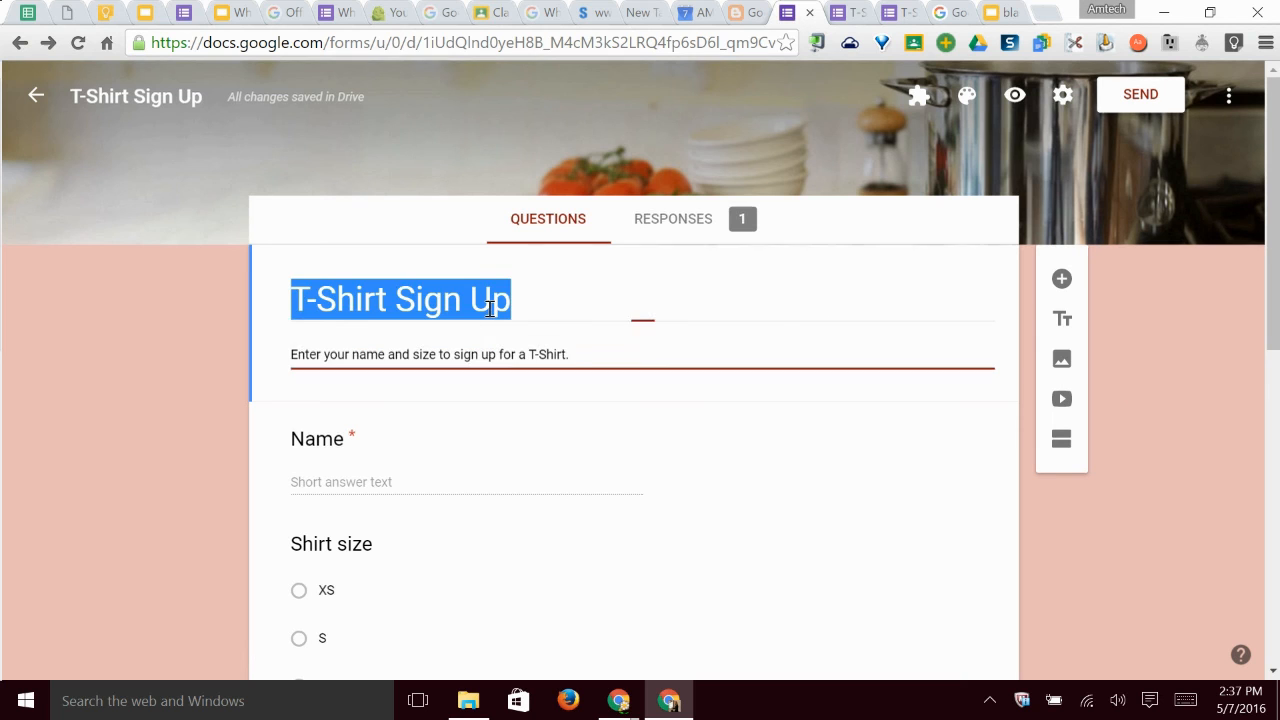
left_click(519, 308)
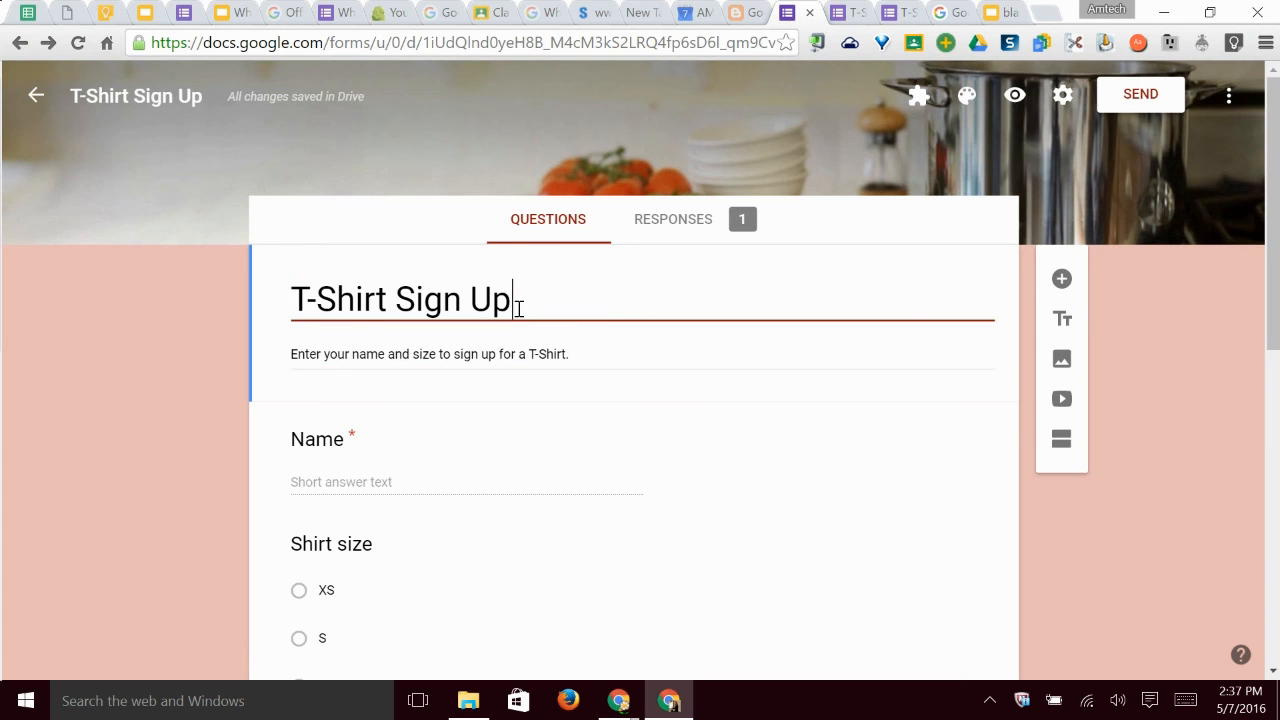
scroll(900, 346, "down", 3)
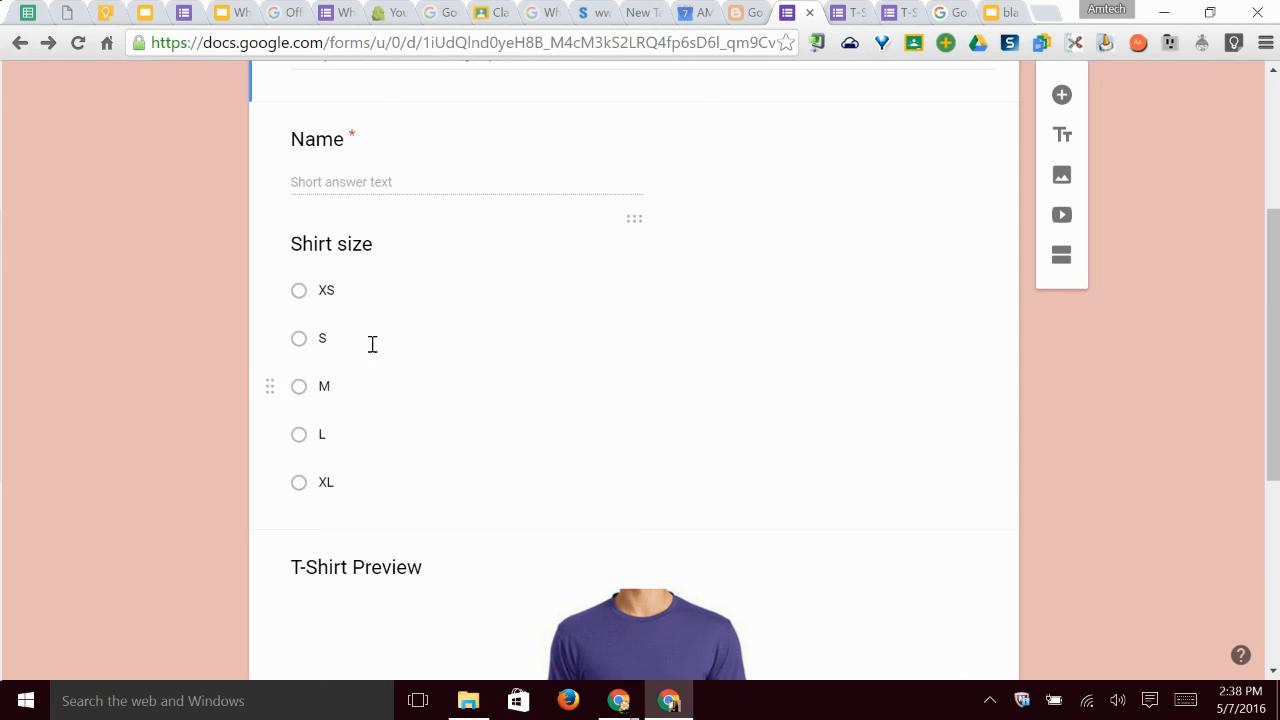
scroll(703, 443, "up", 3)
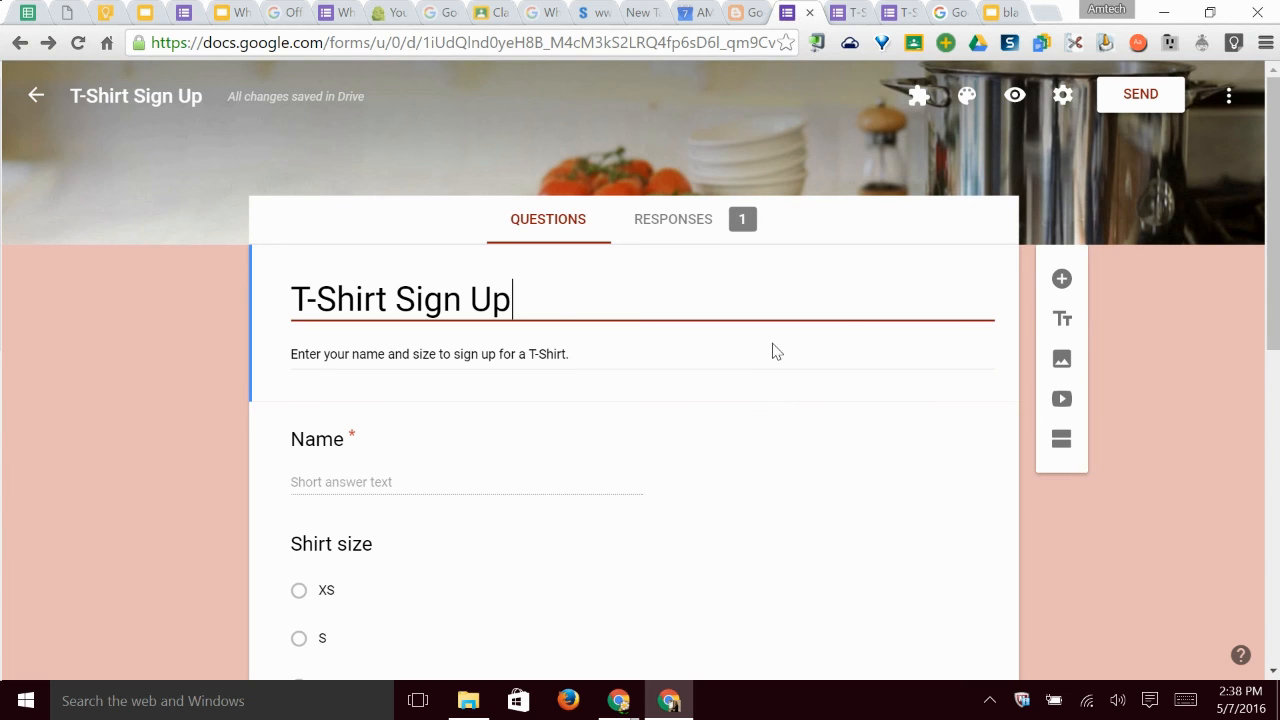
scroll(645, 478, "down", 3)
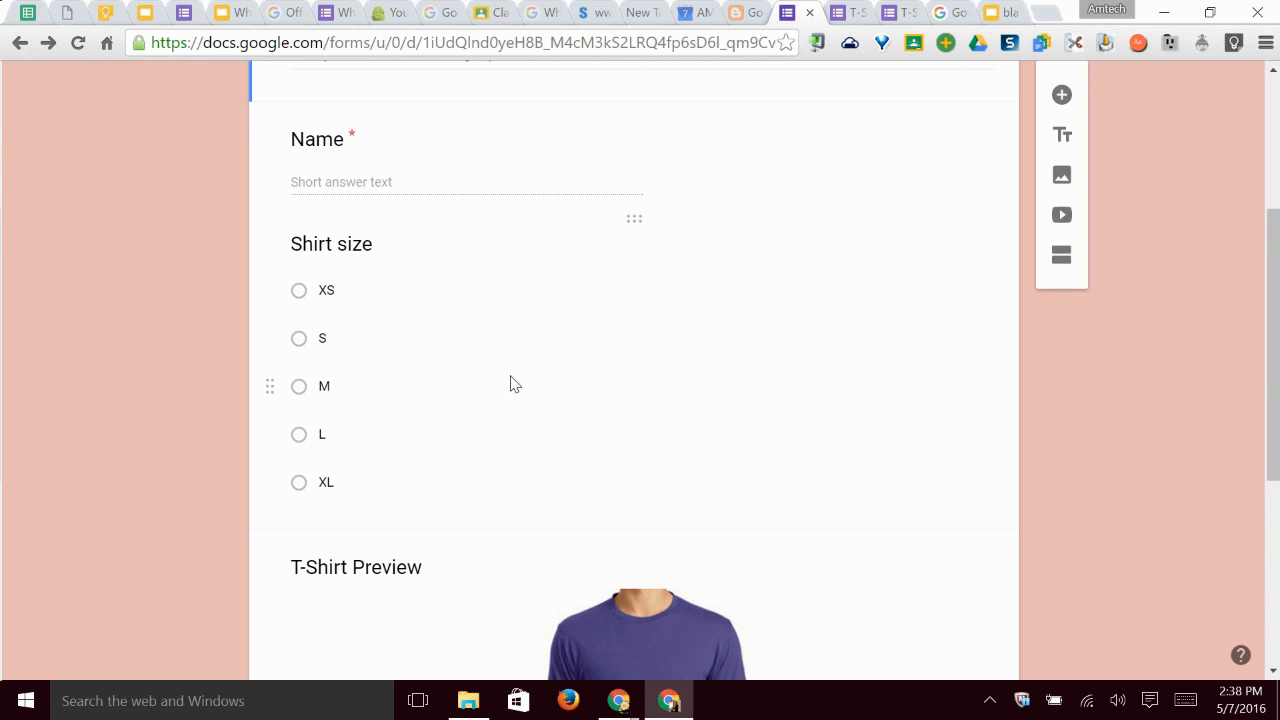
scroll(886, 385, "up", 3)
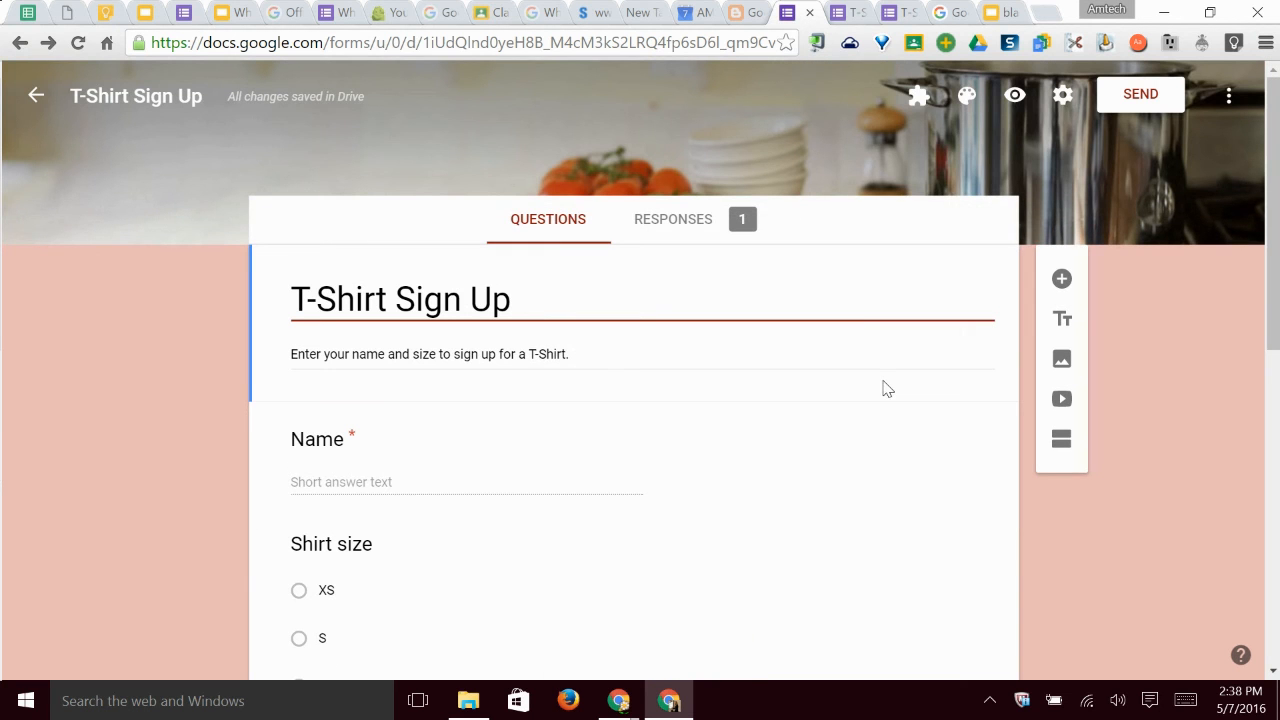
Step: Configure the Choice Eliminator 2 add-on and enable Eliminate Choices for the Shirt size question
left_click(912, 97)
left_click(967, 160)
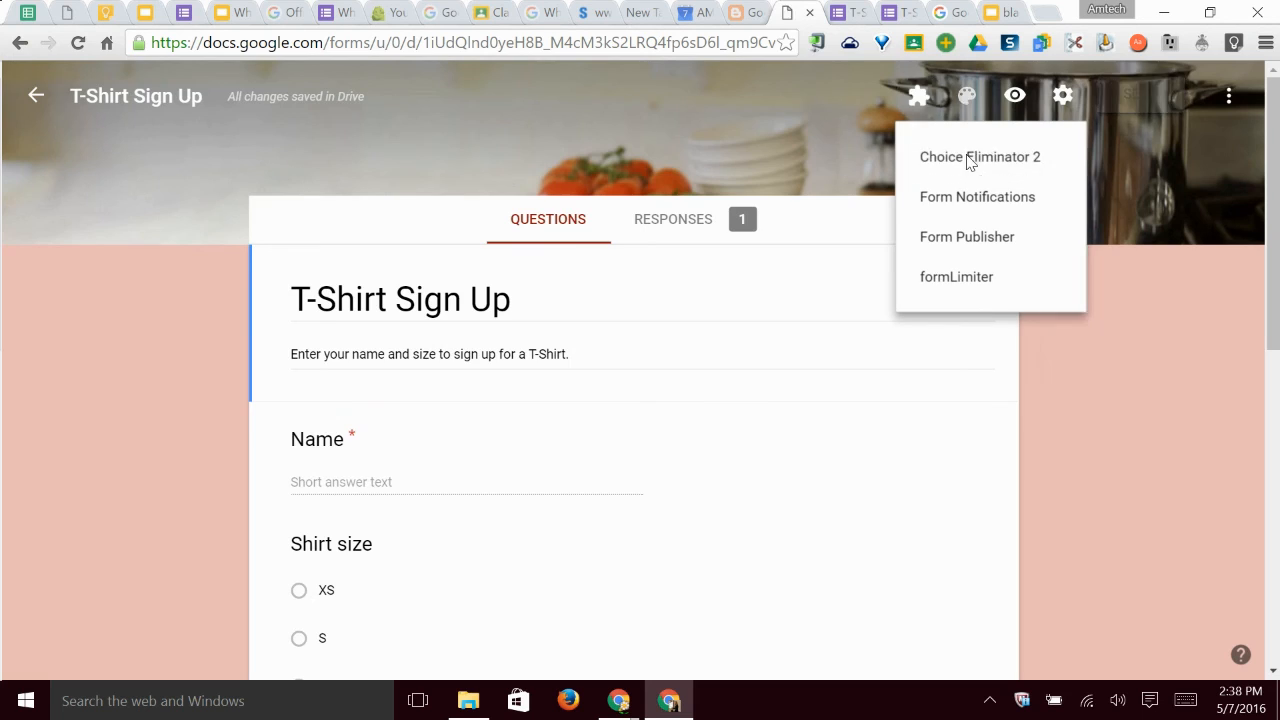
left_click(575, 196)
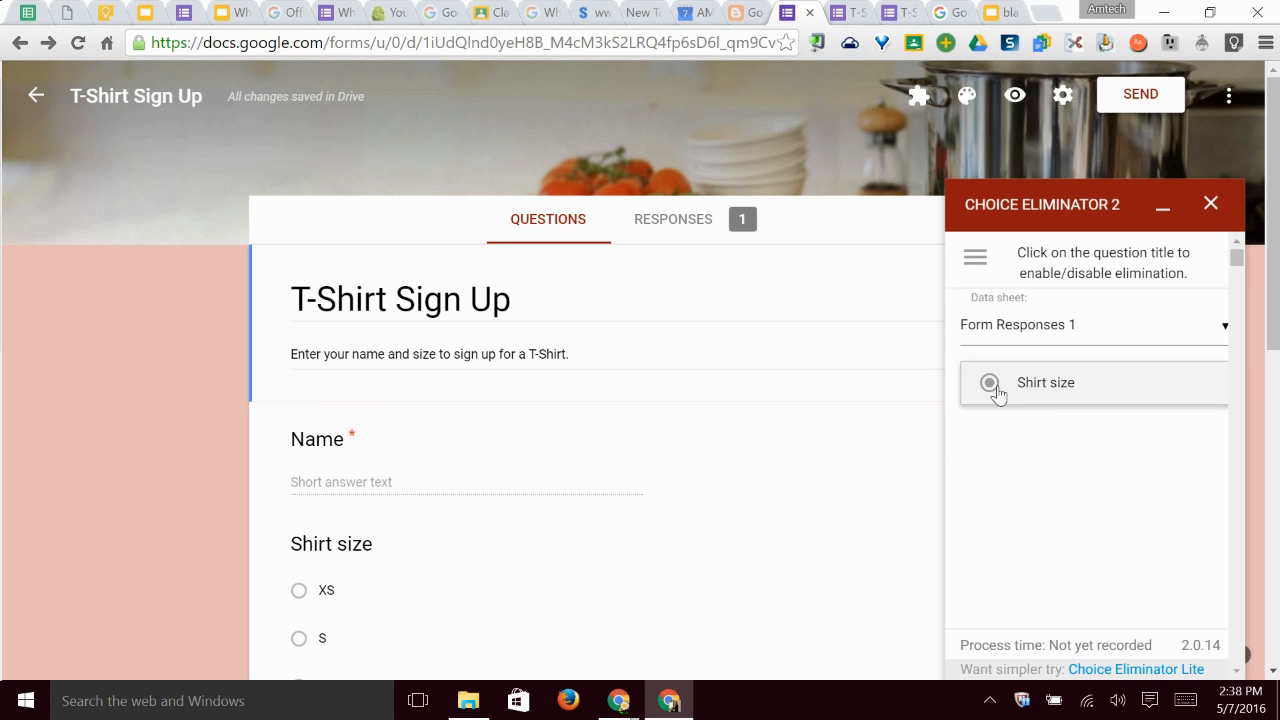
left_click(1049, 380)
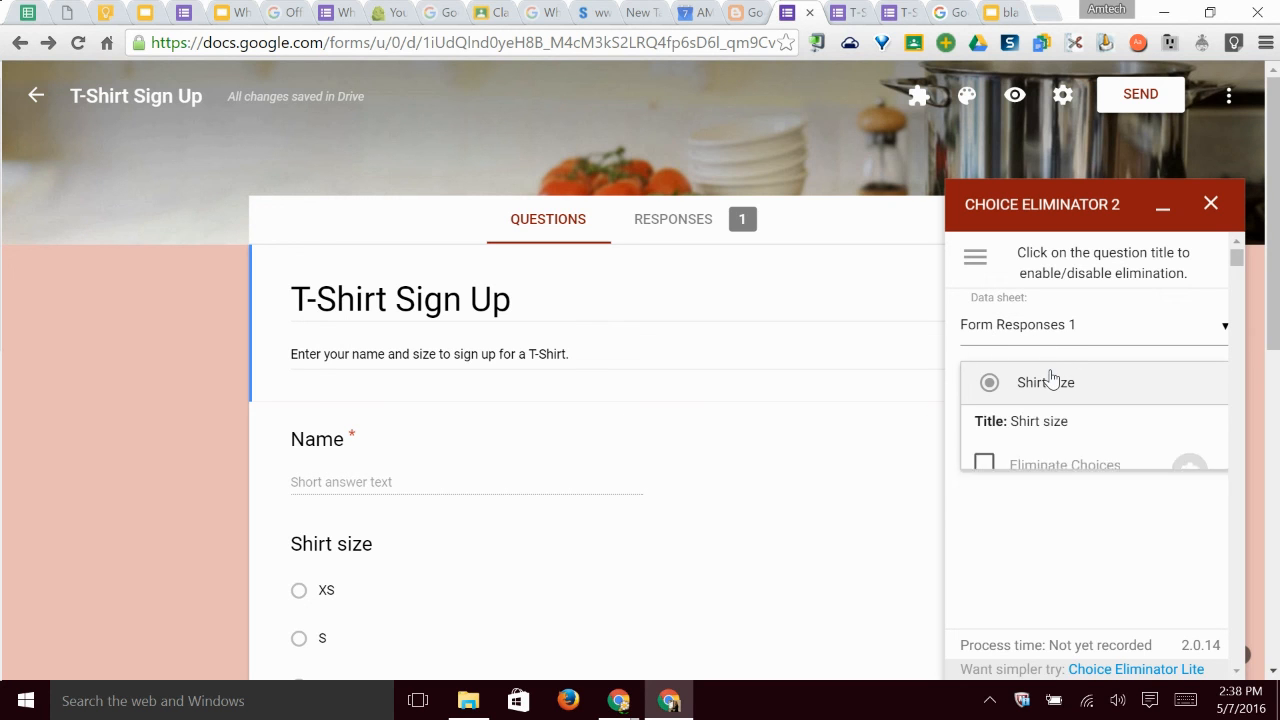
left_click(985, 470)
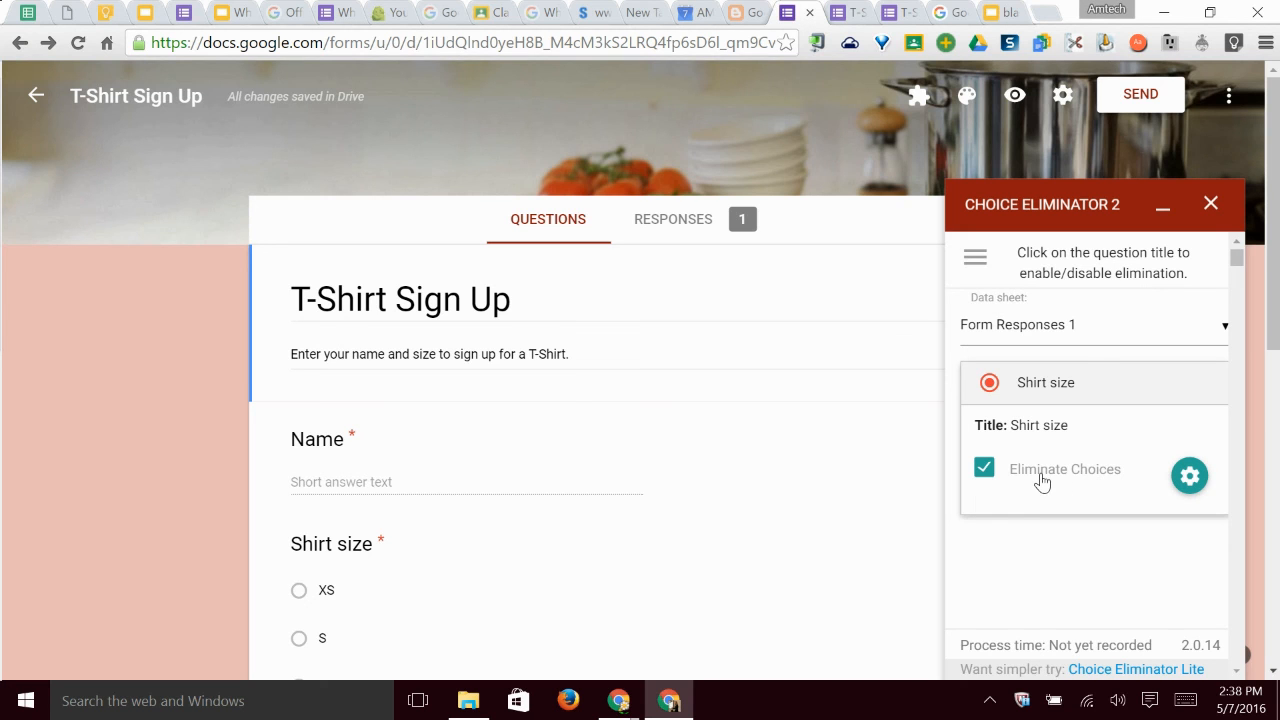
scroll(982, 478, "down", 1)
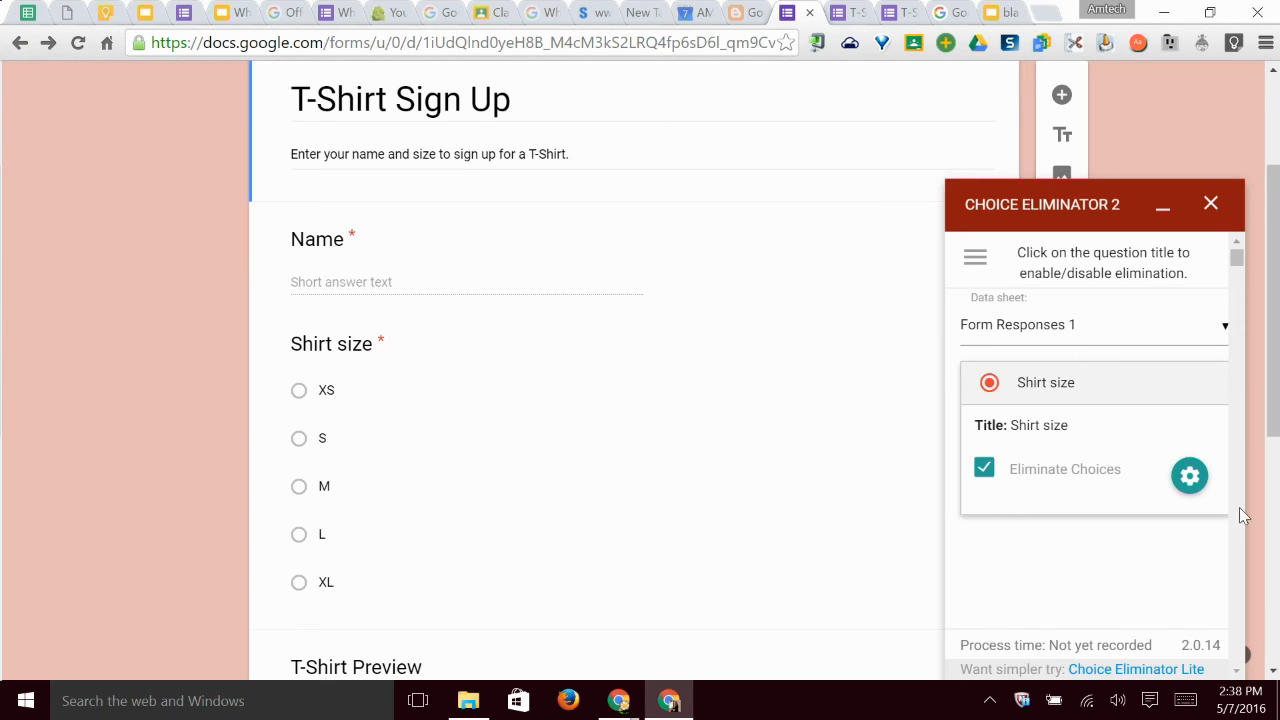
Step: Set the Shirt size choice limits to XS 2, S 10, M 10, L 20 and XL 20, and close the options
left_click(1187, 476)
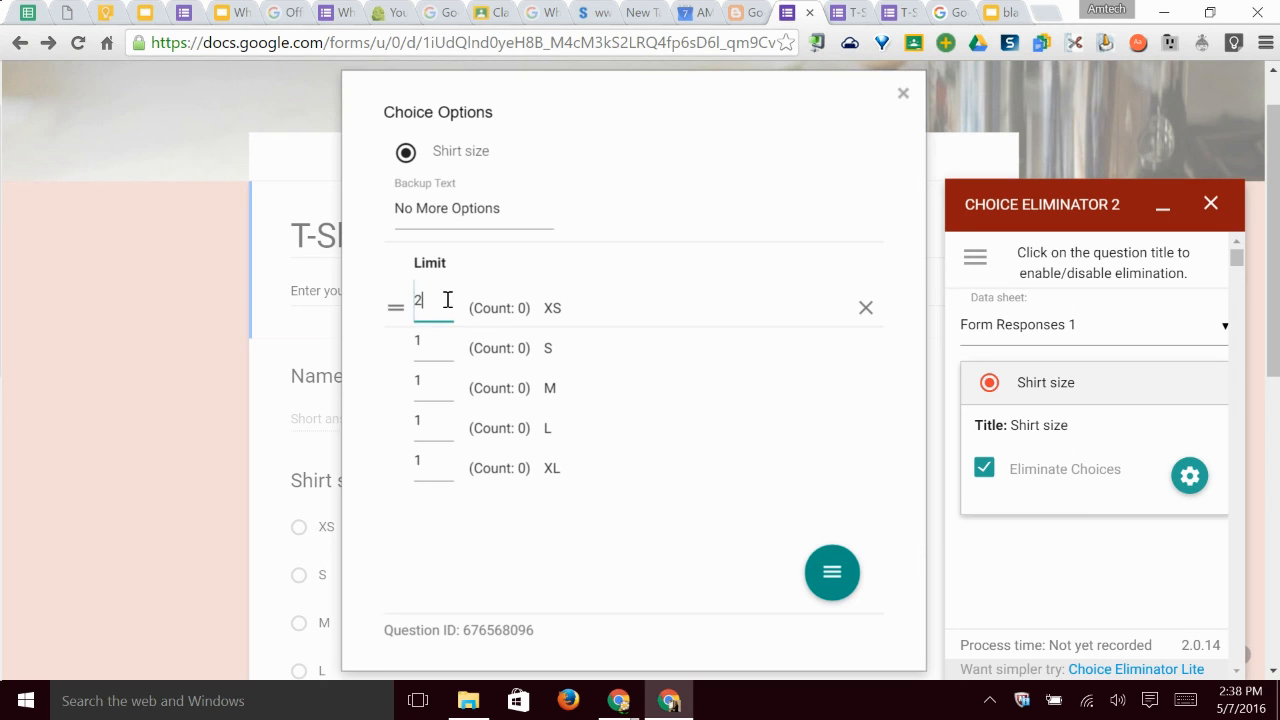
left_click(427, 342)
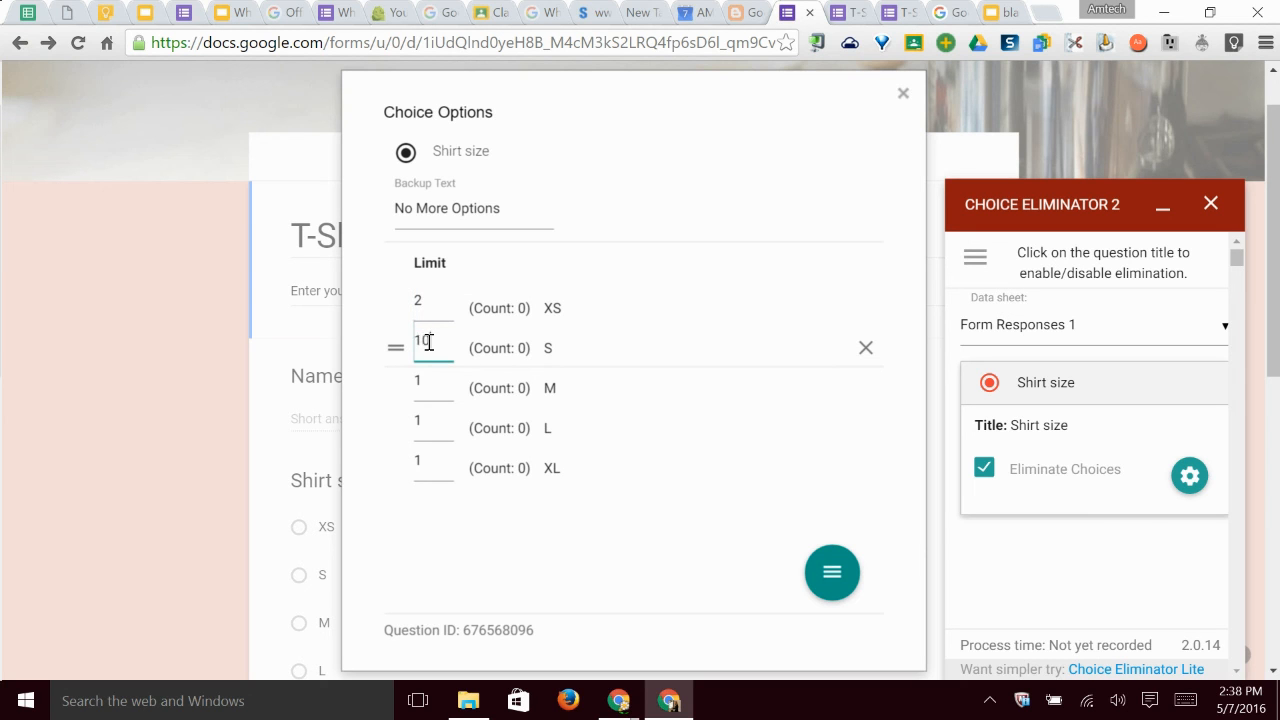
type("0")
left_click(430, 380)
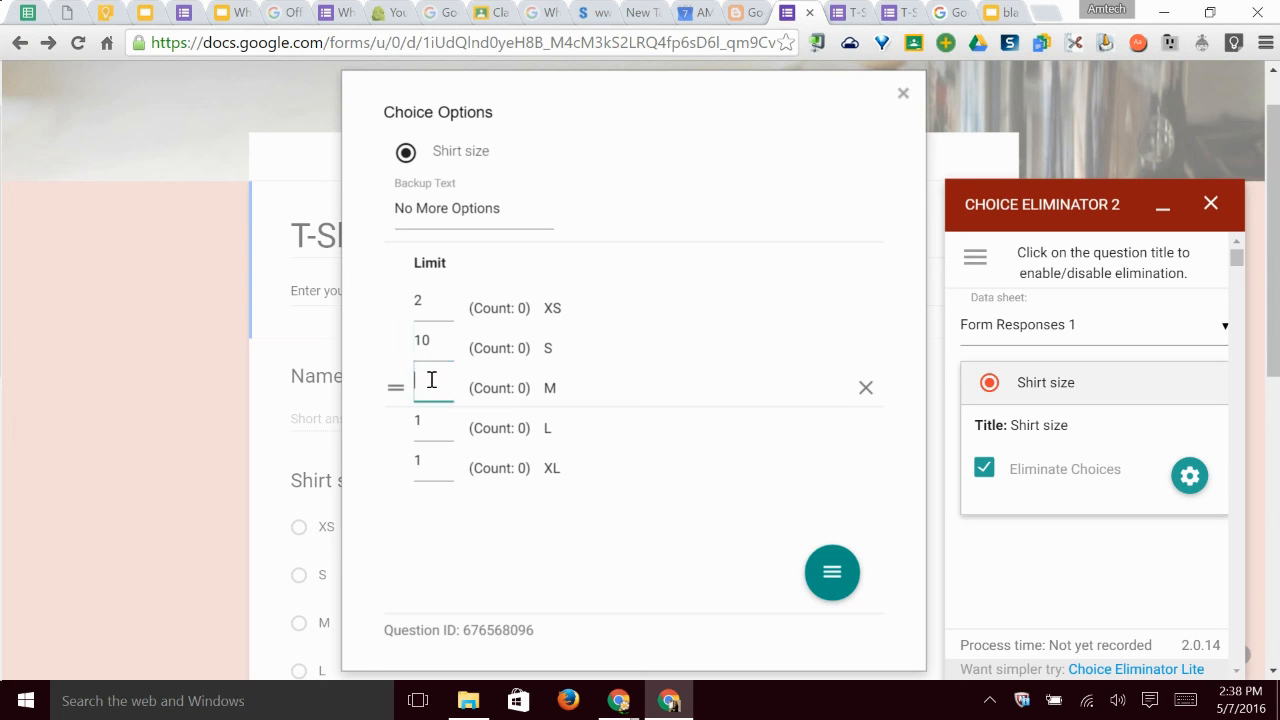
left_click(428, 416)
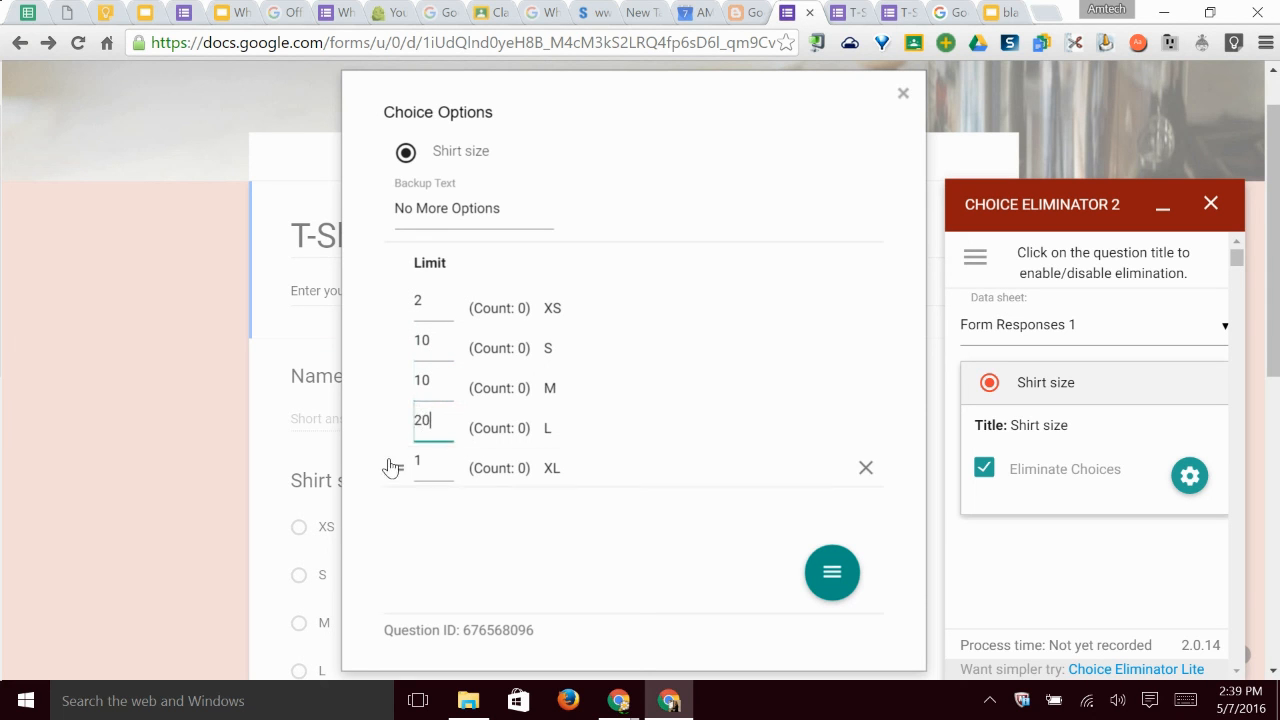
left_click(428, 455)
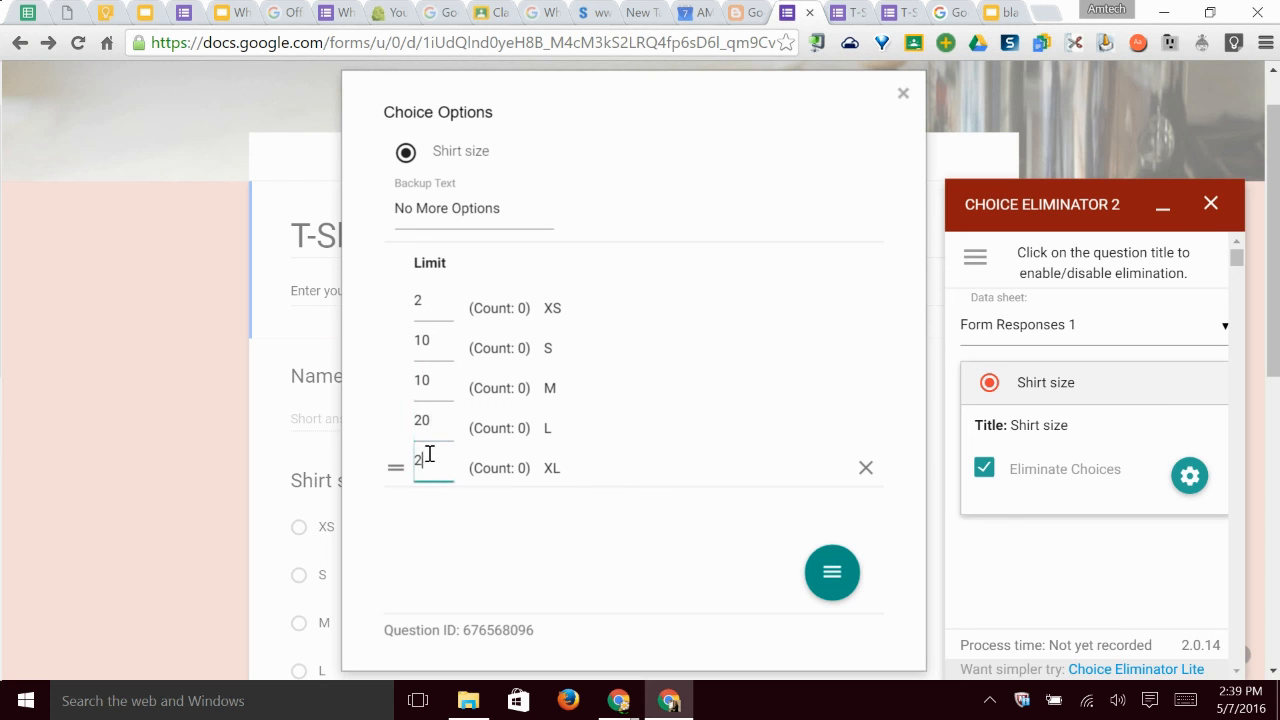
scroll(680, 426, "down", 3)
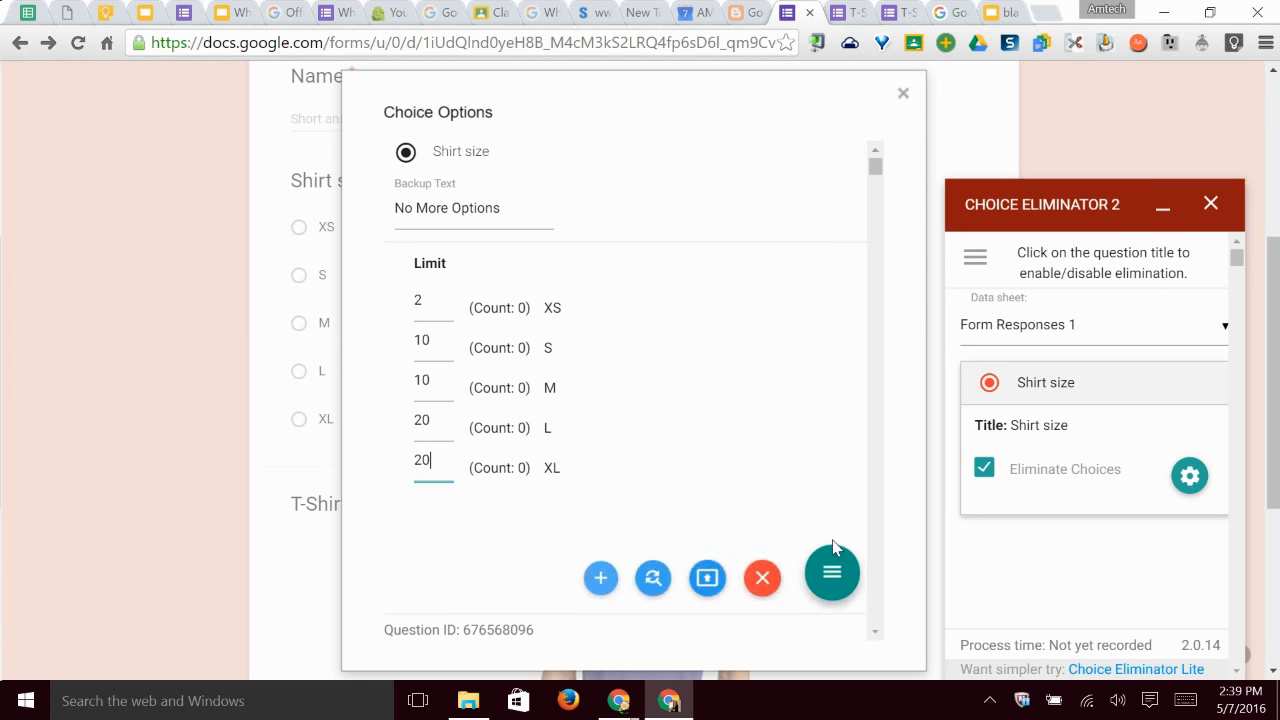
mouse_move(830, 567)
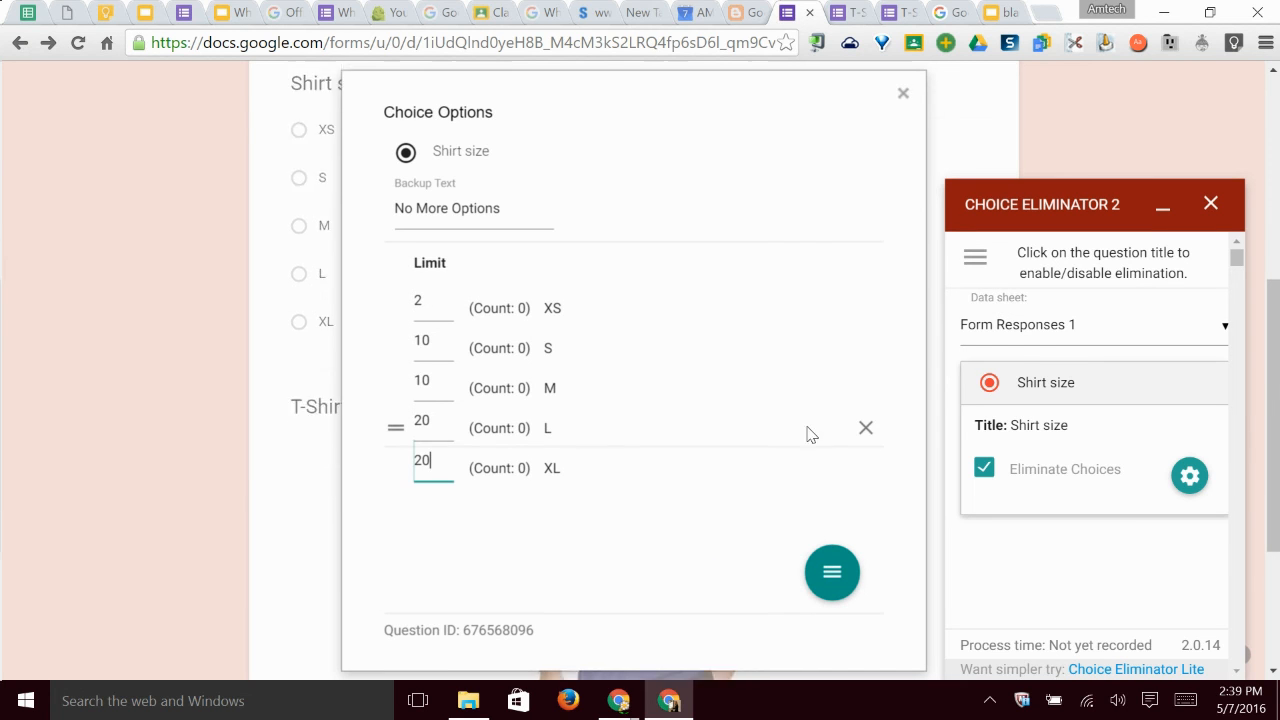
scroll(815, 385, "down", 3)
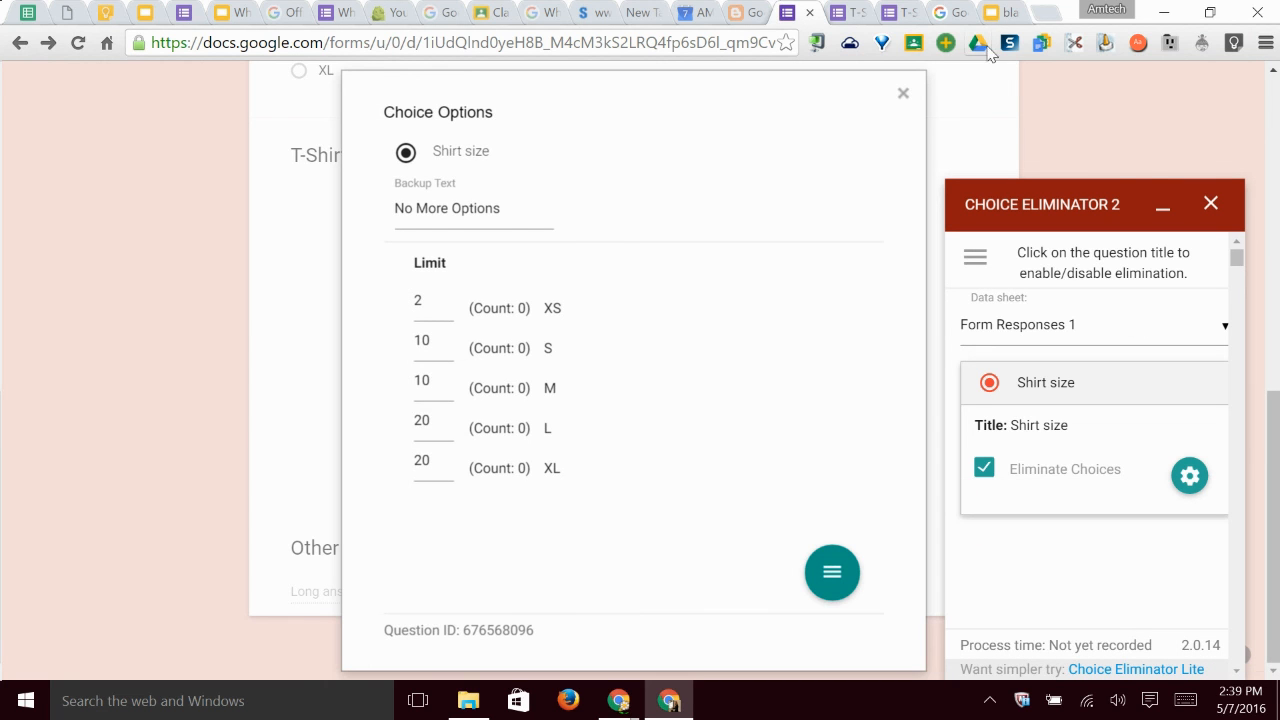
left_click(903, 94)
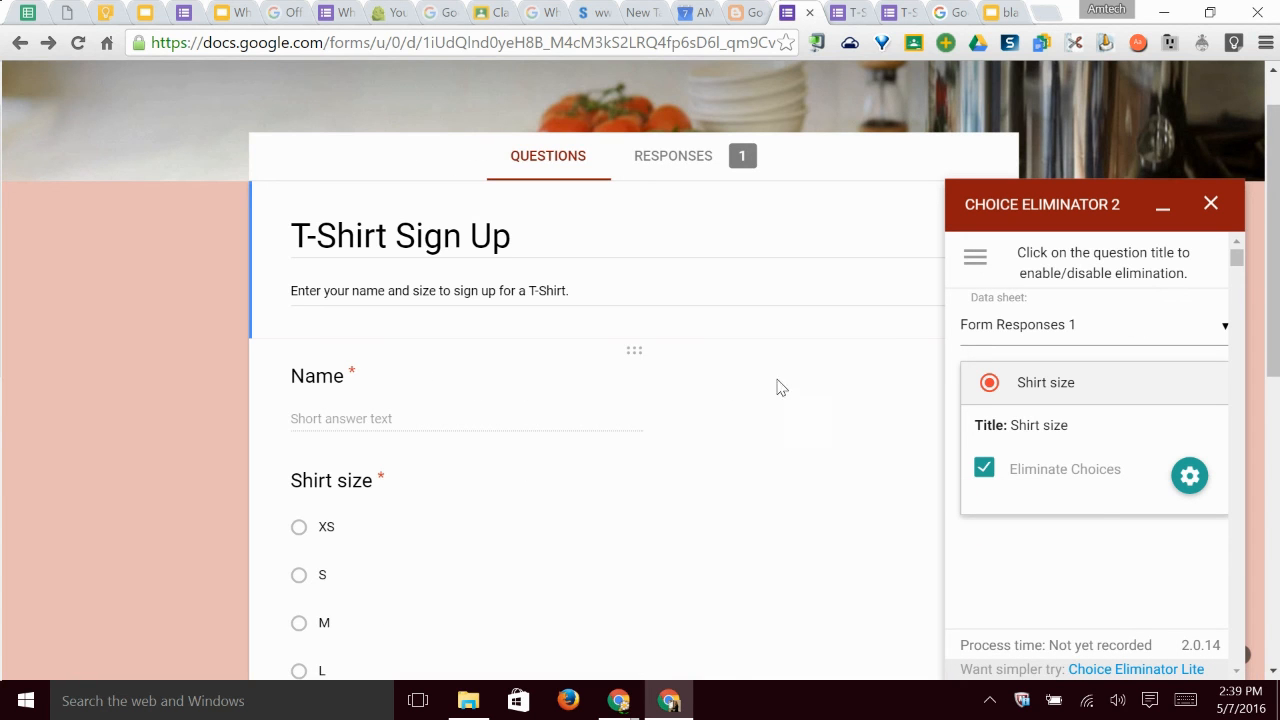
Step: Reopen the Shirt size choice options to check the saved limits, and close them along with Choice Eliminator 2
scroll(1043, 480, "down", 3)
left_click(1189, 476)
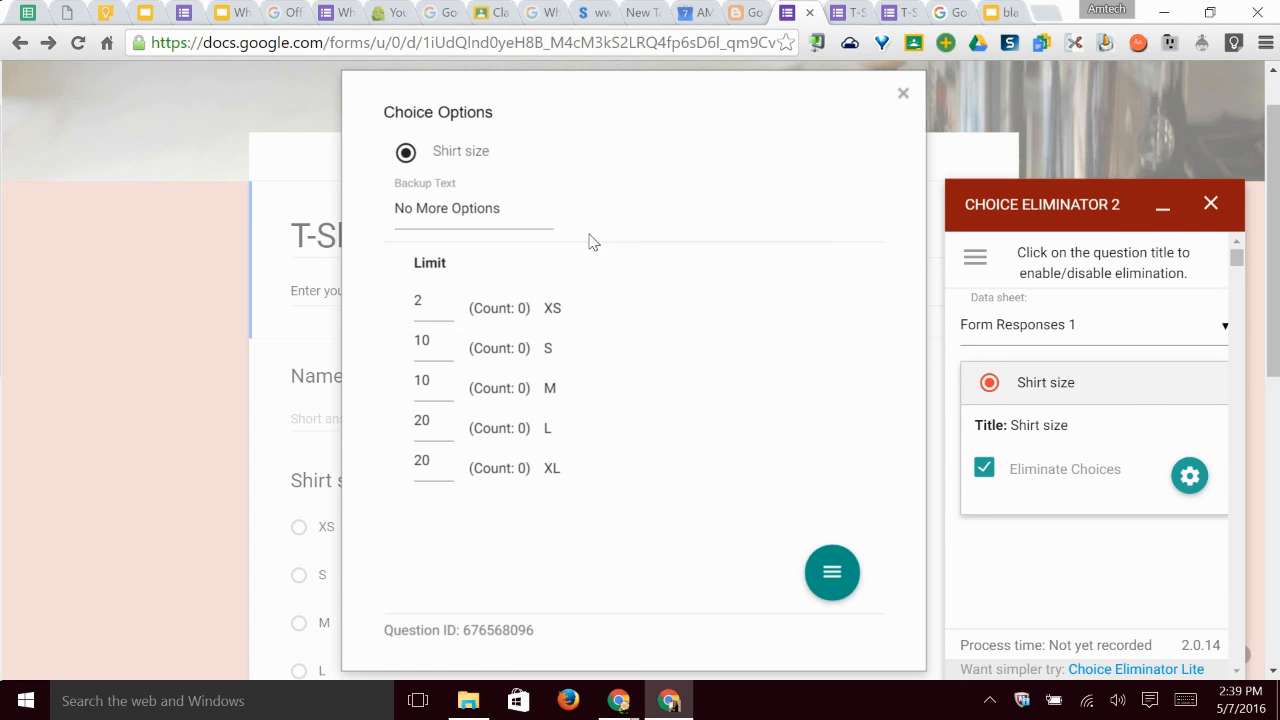
left_click(905, 95)
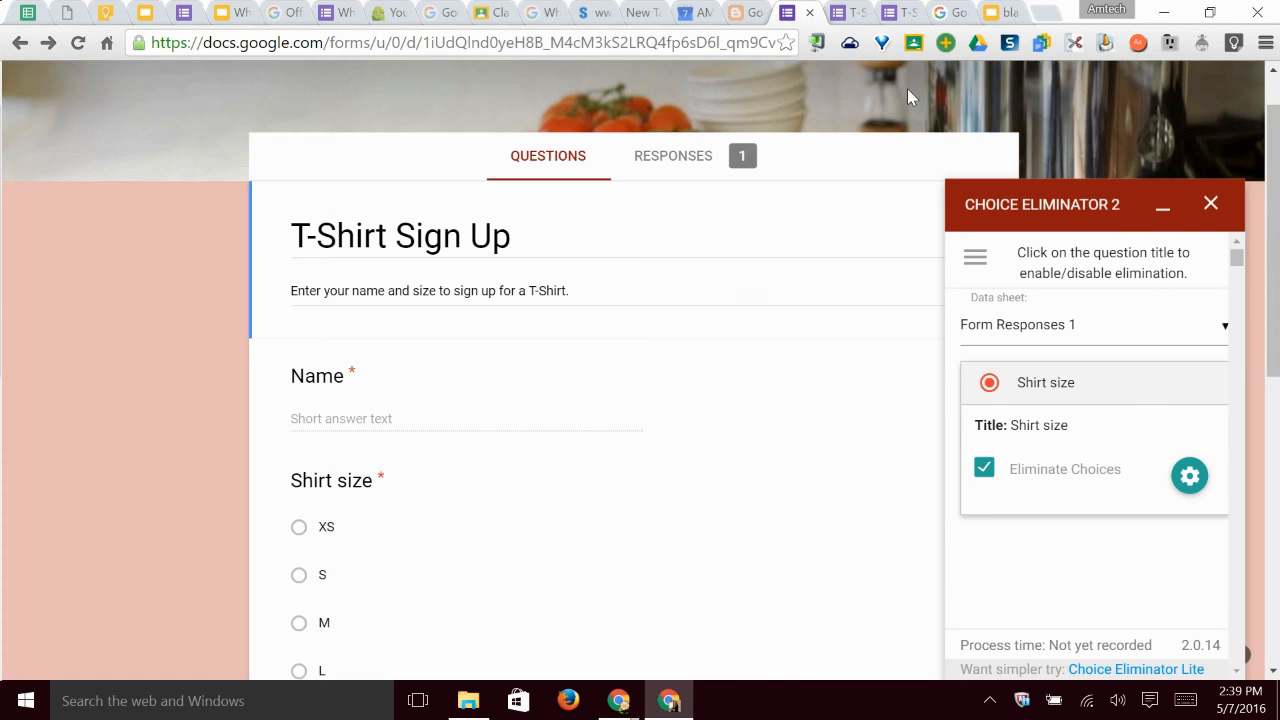
scroll(1252, 354, "down", 2)
left_click(1210, 206)
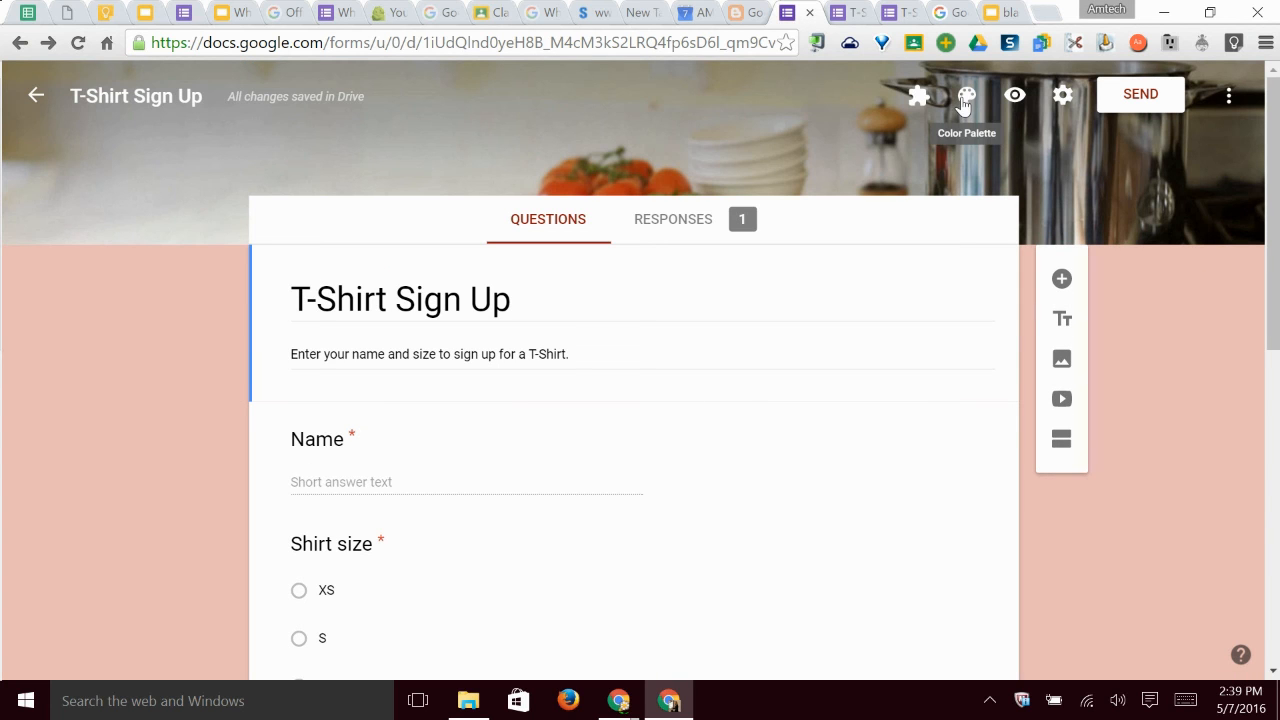
Step: Preview the live form and submit a test response with a test name, shirt size XS and "asdfs" as the final answer
left_click(1015, 97)
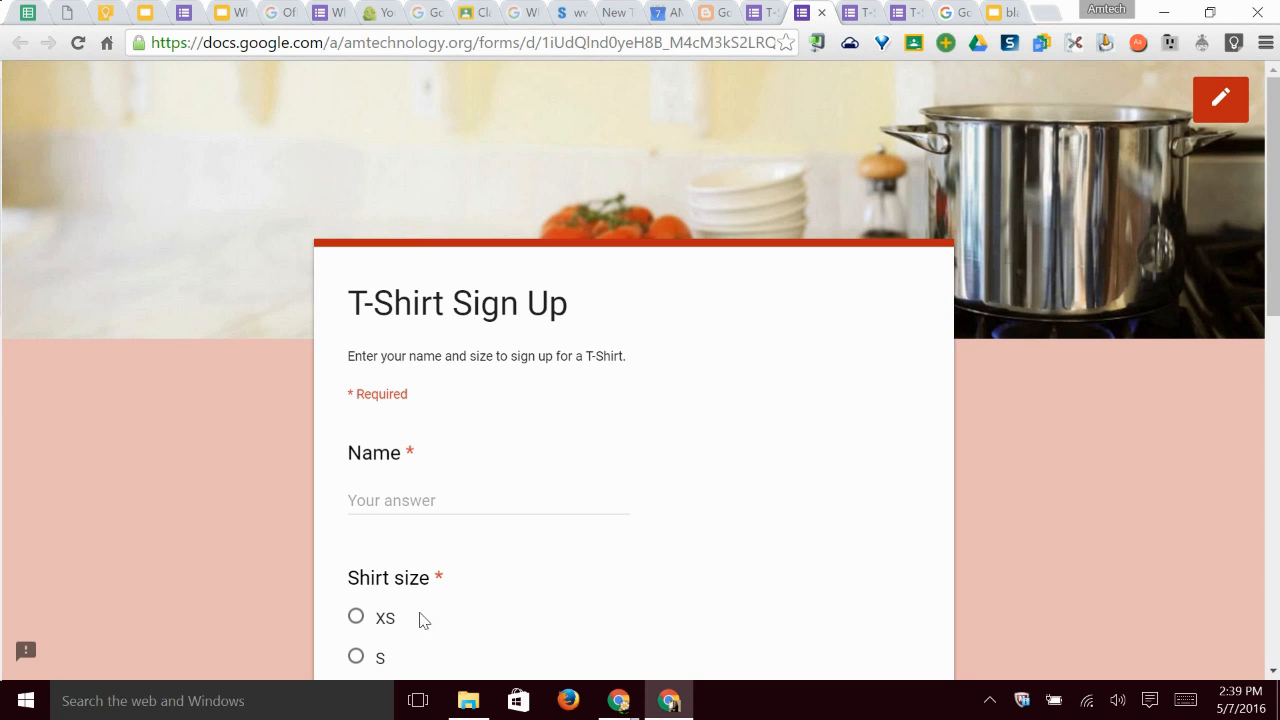
left_click(431, 504)
type("S")
scroll(390, 490, "down", 3)
left_click(388, 327)
scroll(534, 343, "down", 6)
left_click(394, 357)
type("asdfs")
left_click(400, 462)
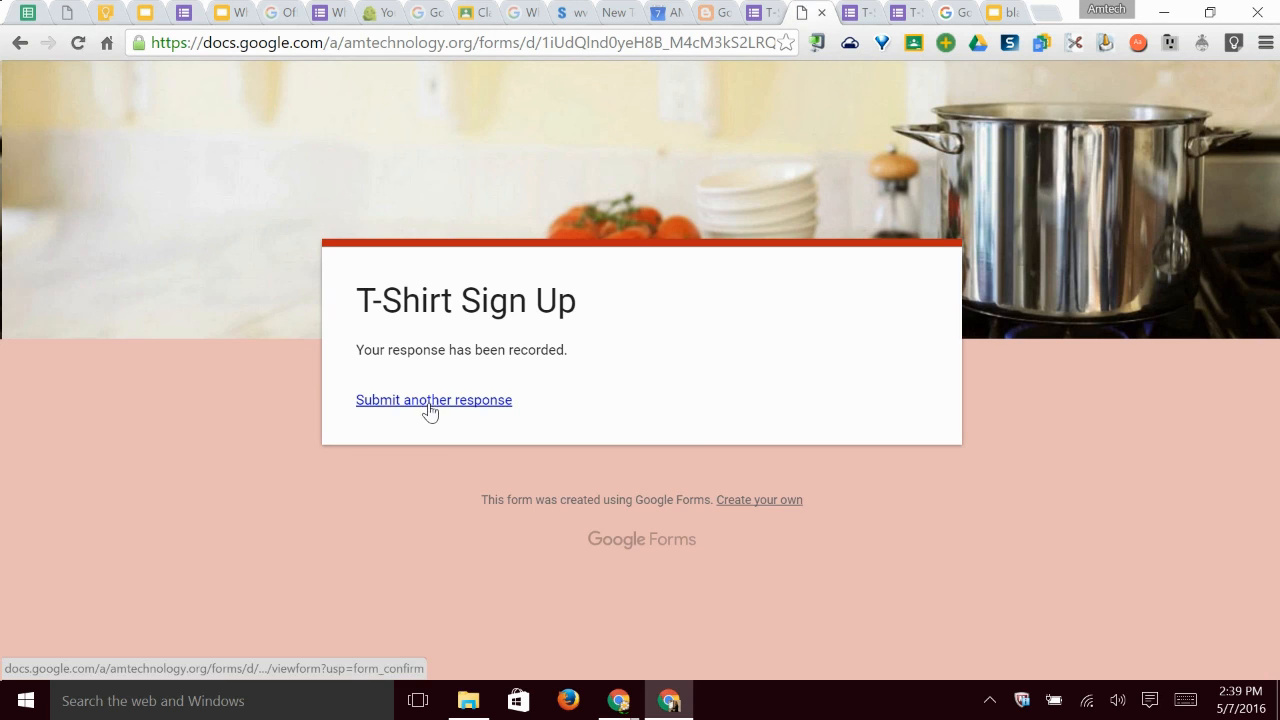
Step: Submit another test response with the name "a", shirt size XS and "asdf" as the final answer
scroll(457, 428, "down", 3)
left_click(372, 323)
scroll(437, 417, "down", 6)
left_click(427, 363)
type("asdf")
left_click(385, 462)
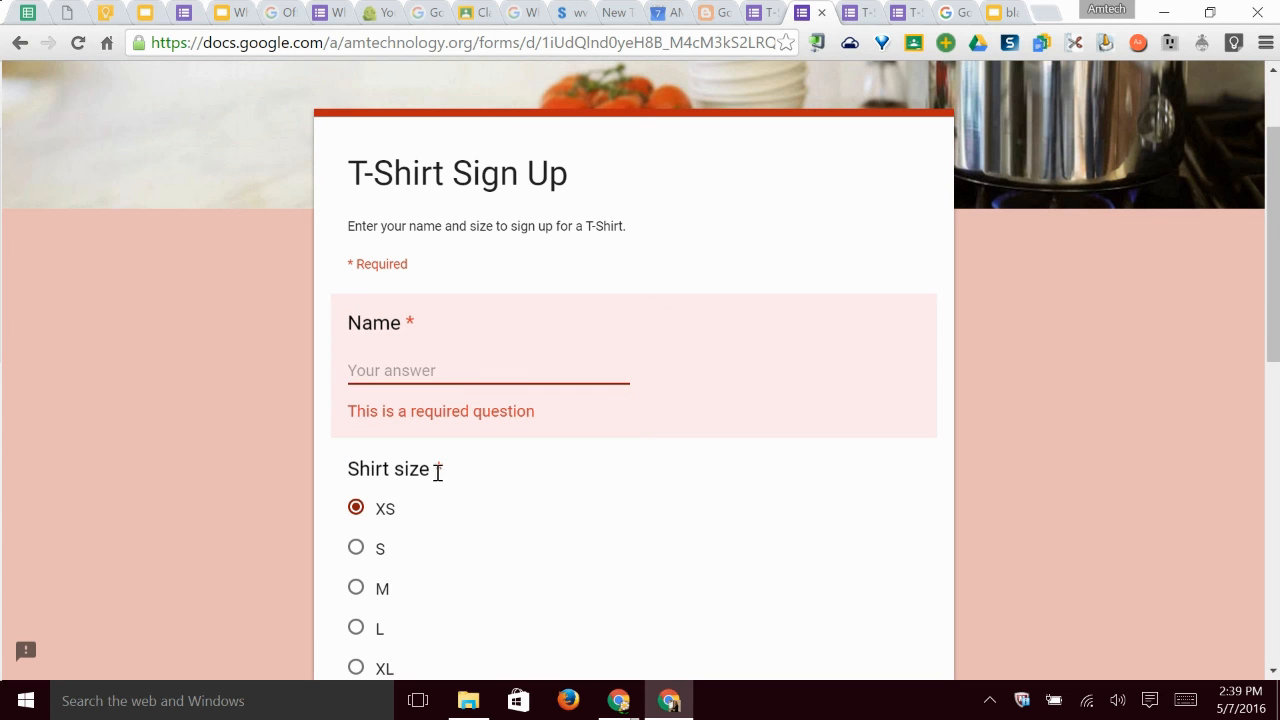
type("a")
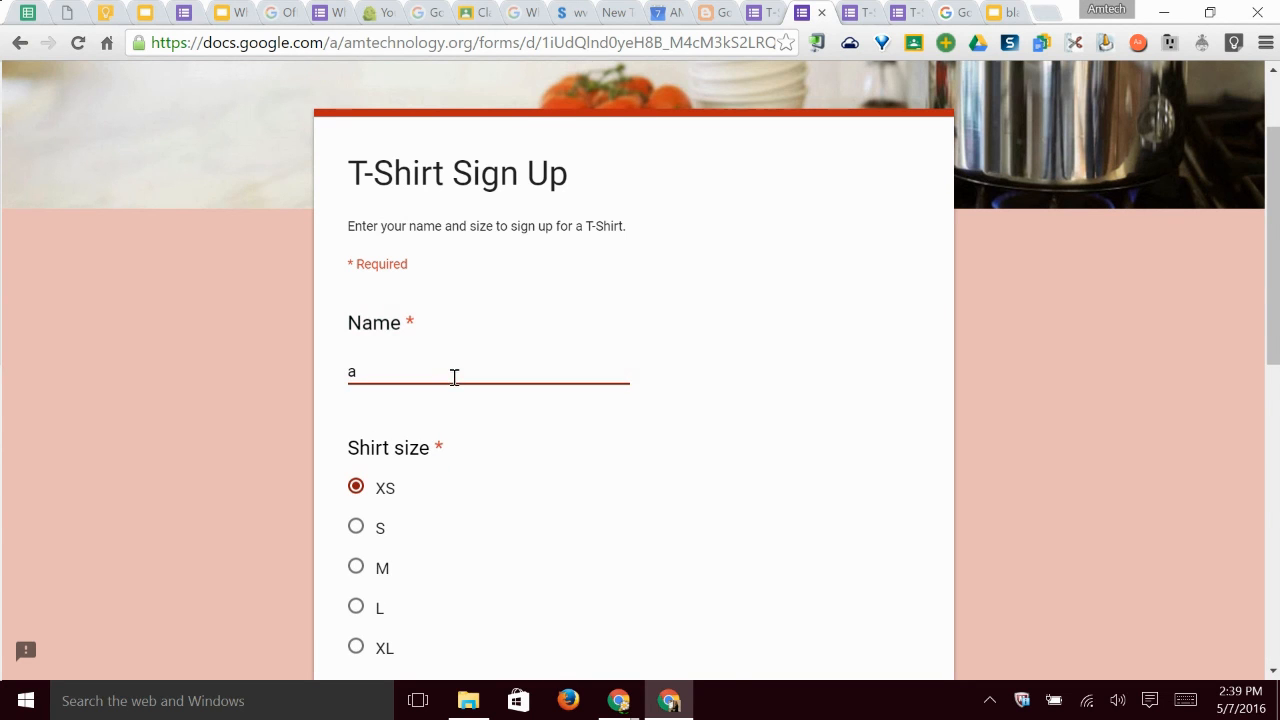
scroll(457, 471, "down", 8)
left_click(384, 464)
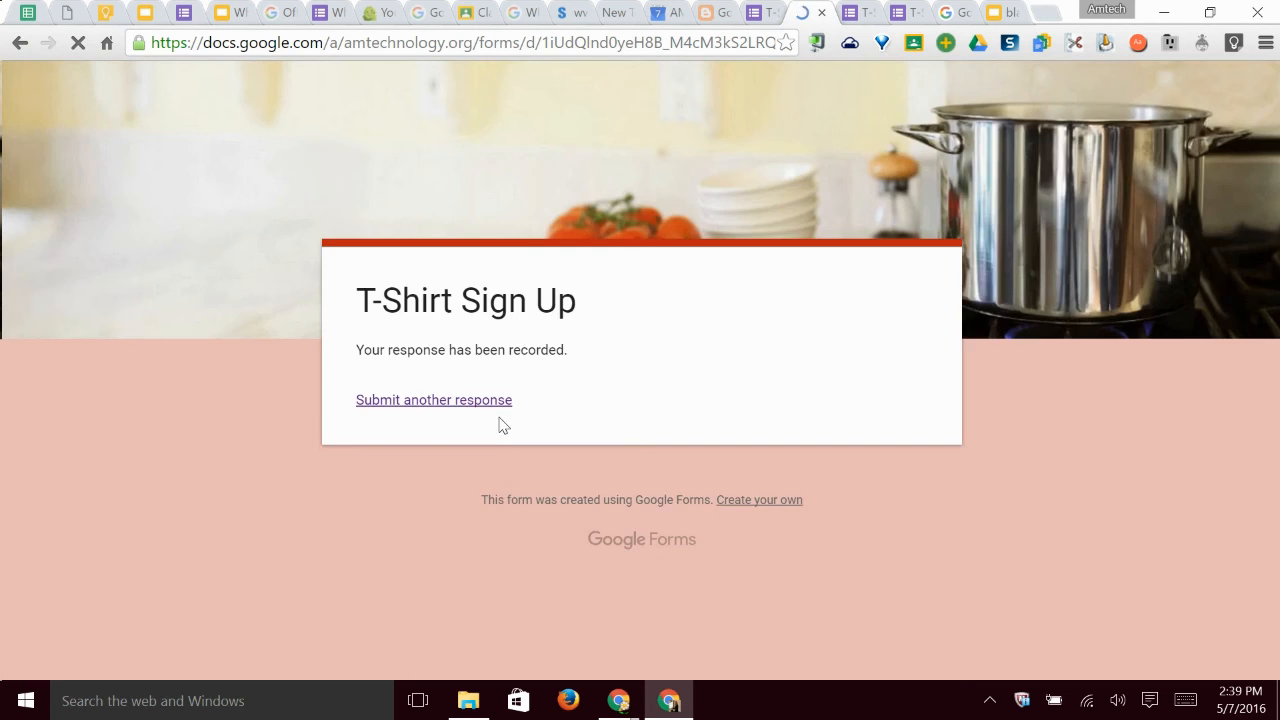
Step: Start another response on the live form and reload it to check which Shirt size choices are still offered
left_click(478, 401)
scroll(566, 332, "down", 2)
left_click(78, 44)
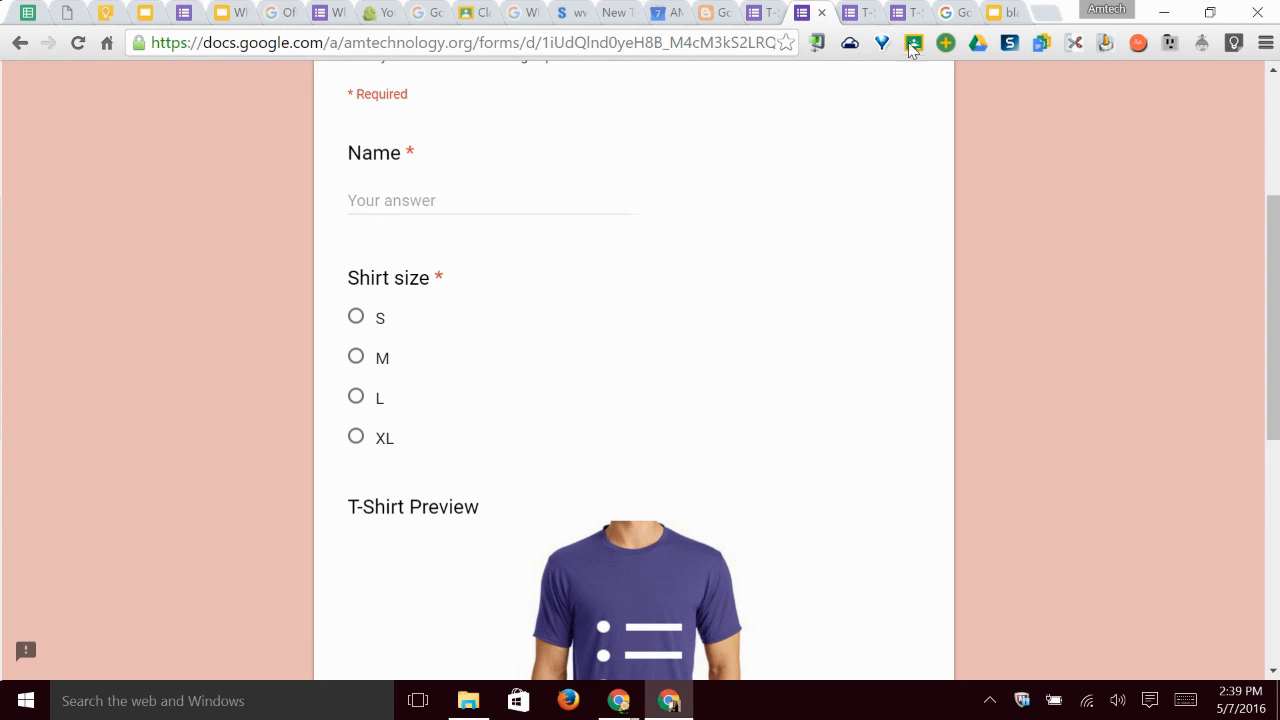
scroll(830, 280, "up", 3)
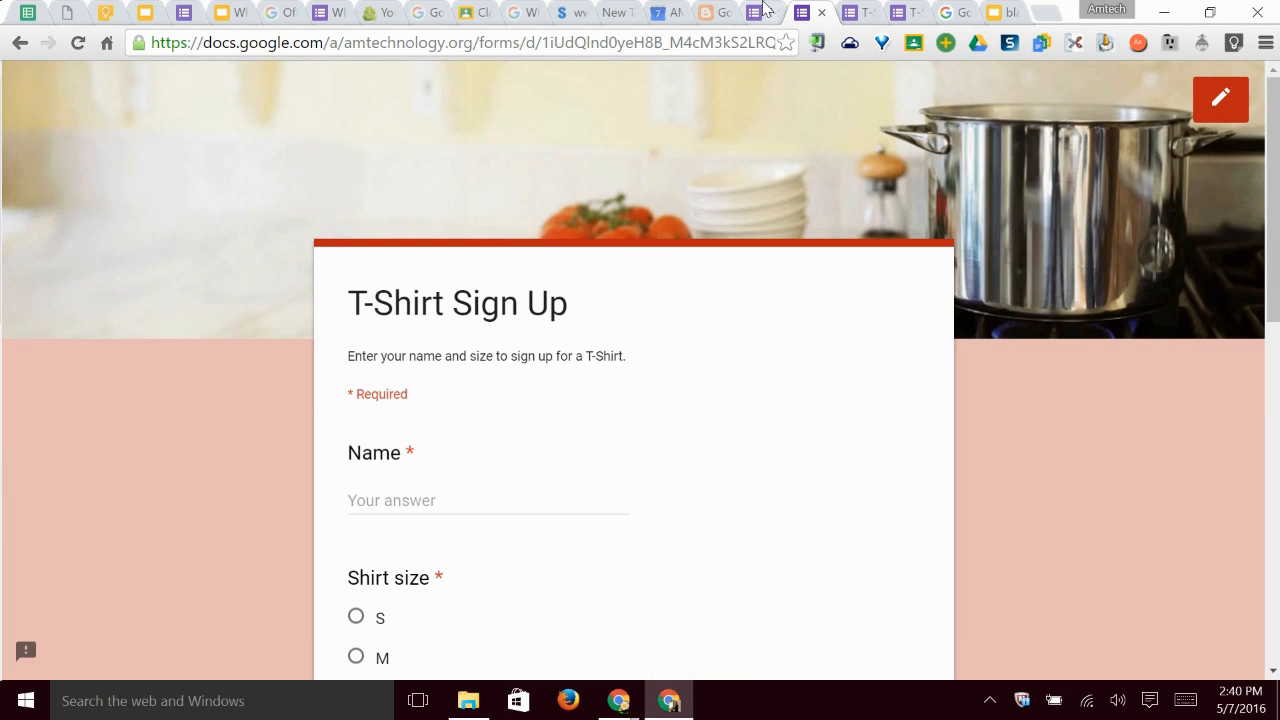
Step: Review the summary of responses in the form editor, including the Shirt size chart, and return to the questions
left_click(760, 12)
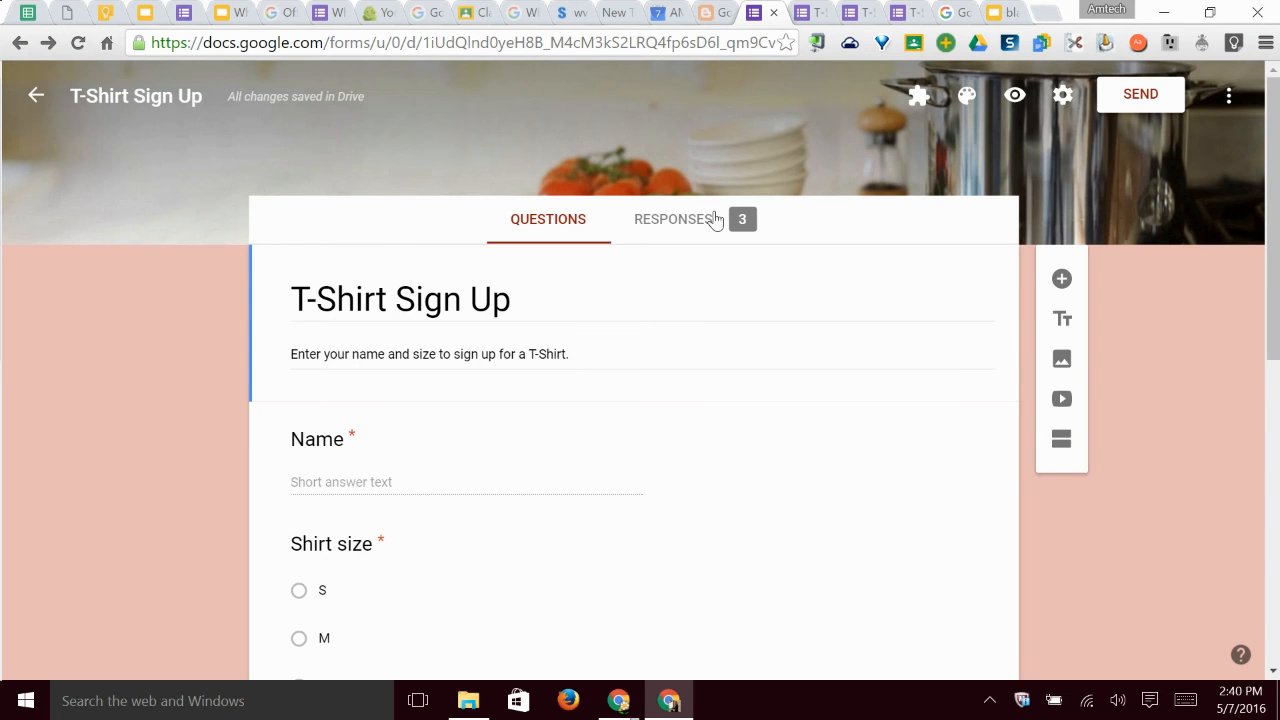
left_click(675, 225)
scroll(617, 291, "down", 3)
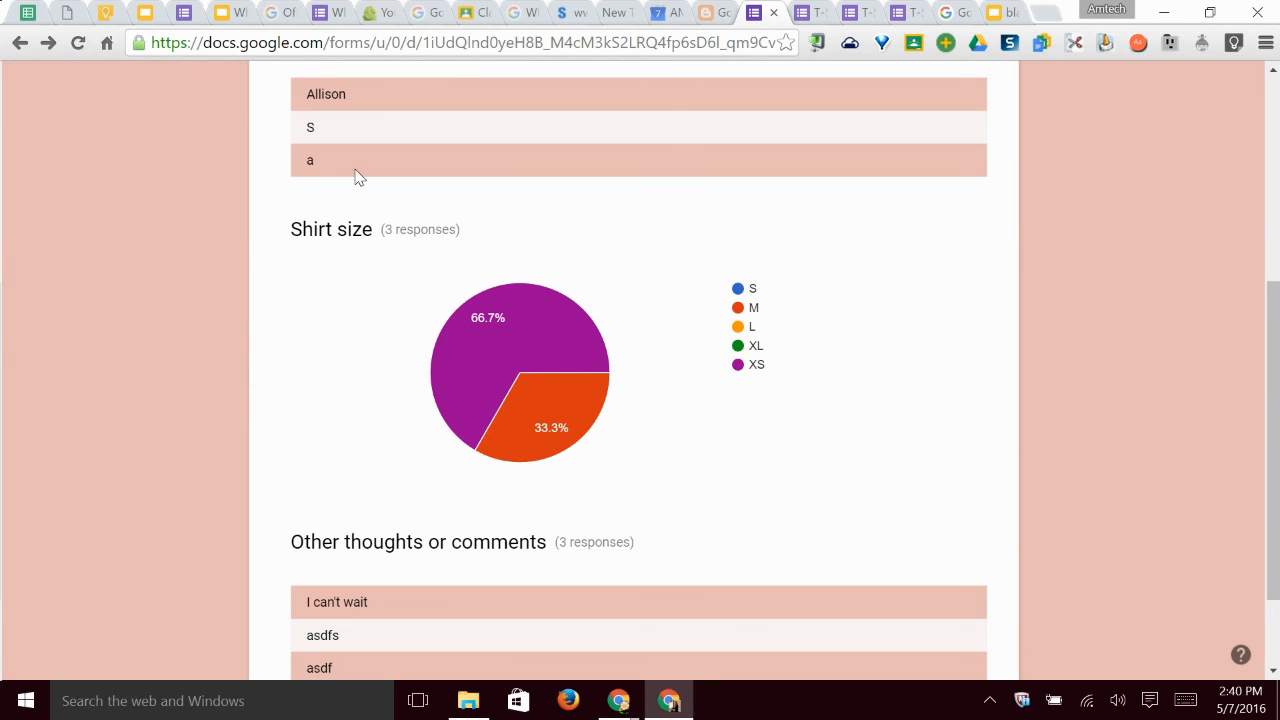
scroll(689, 255, "up", 4)
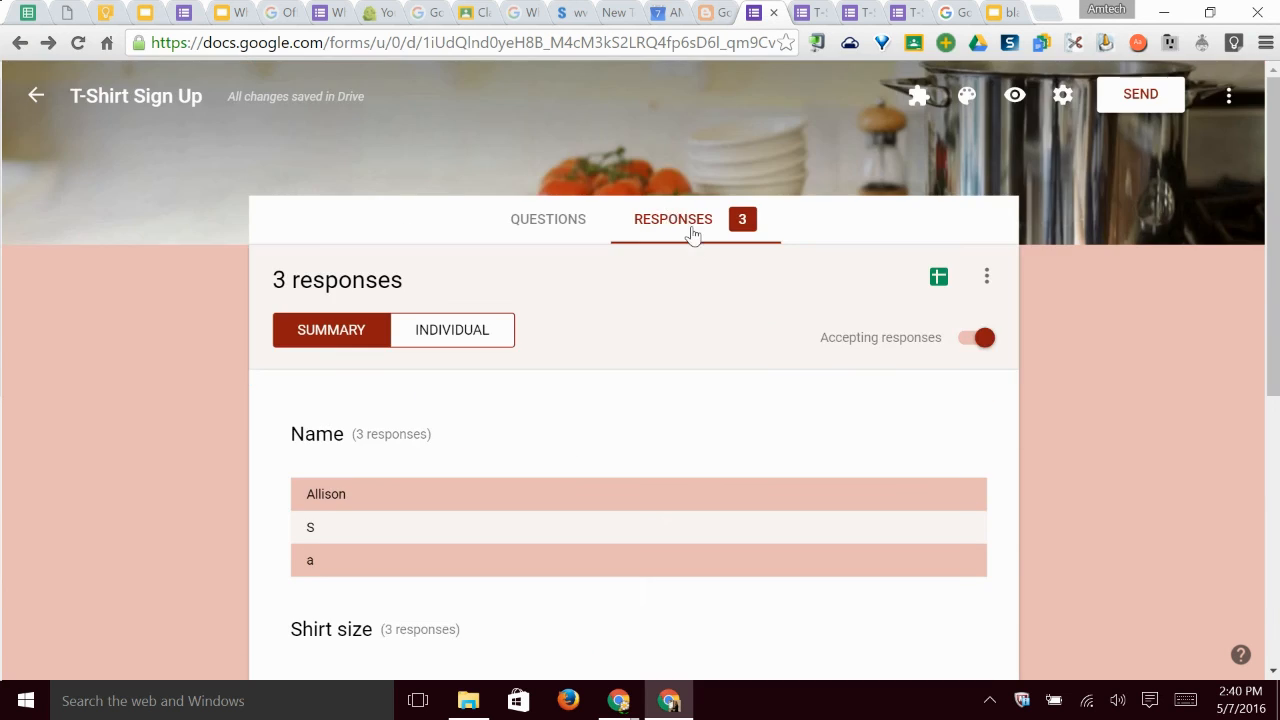
left_click(538, 225)
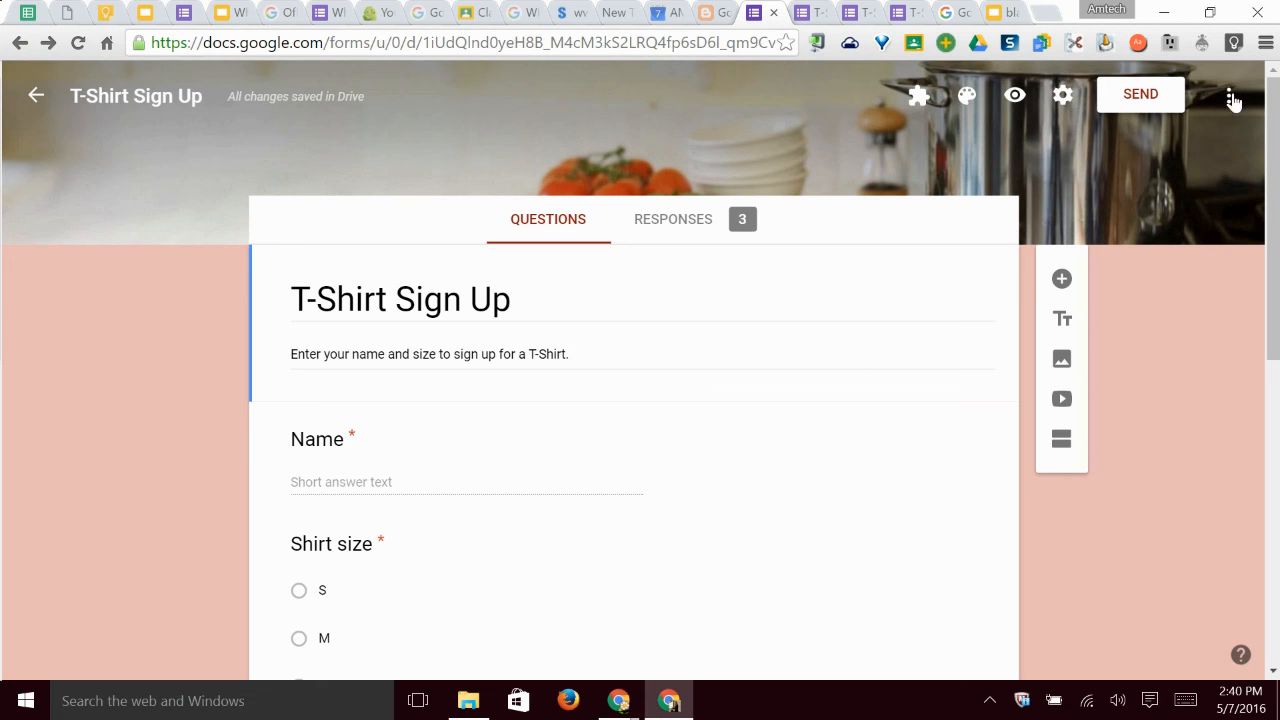
Step: View the form's sending options, display its share link as a shortened URL, and dismiss the dialog without copying
left_click(1140, 100)
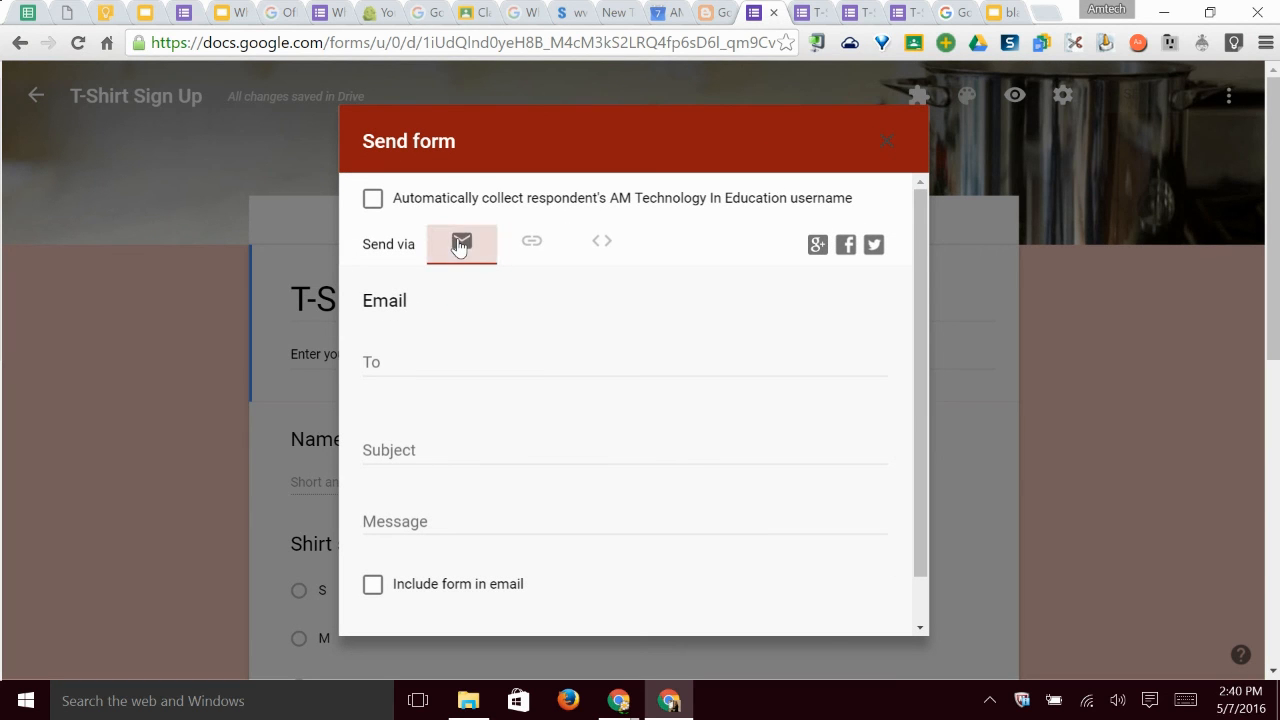
left_click(531, 243)
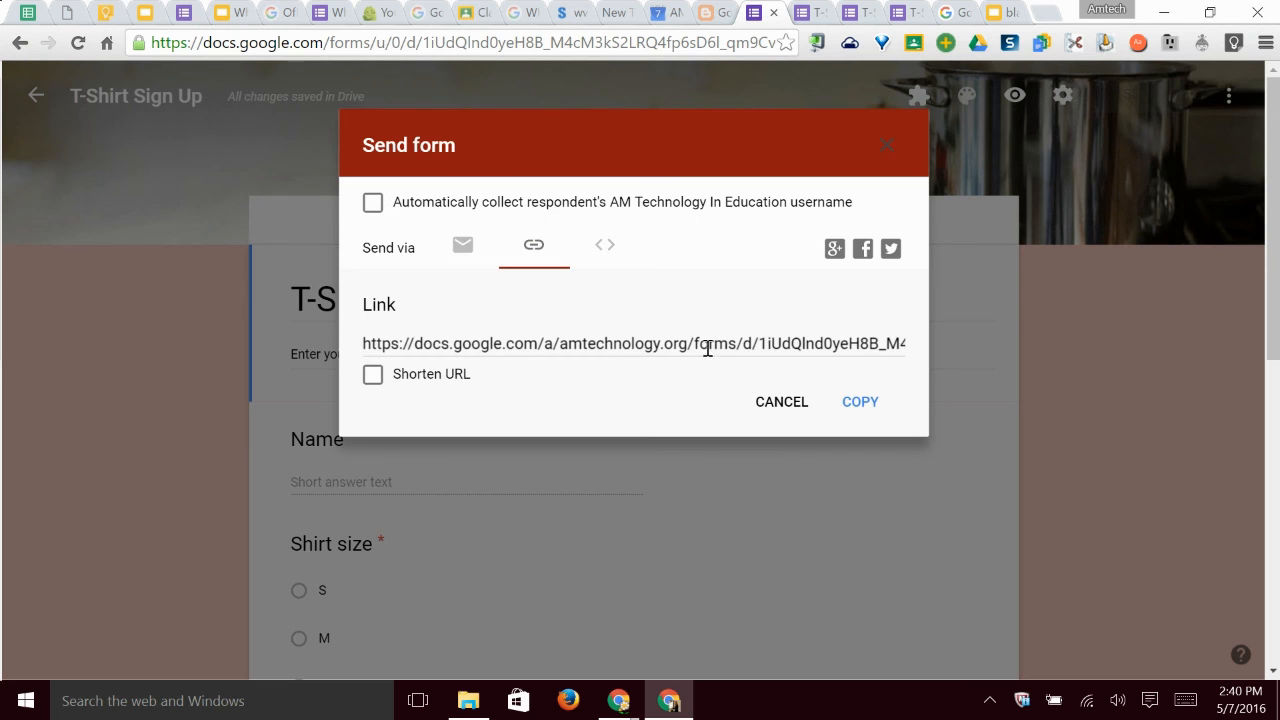
left_click(571, 348)
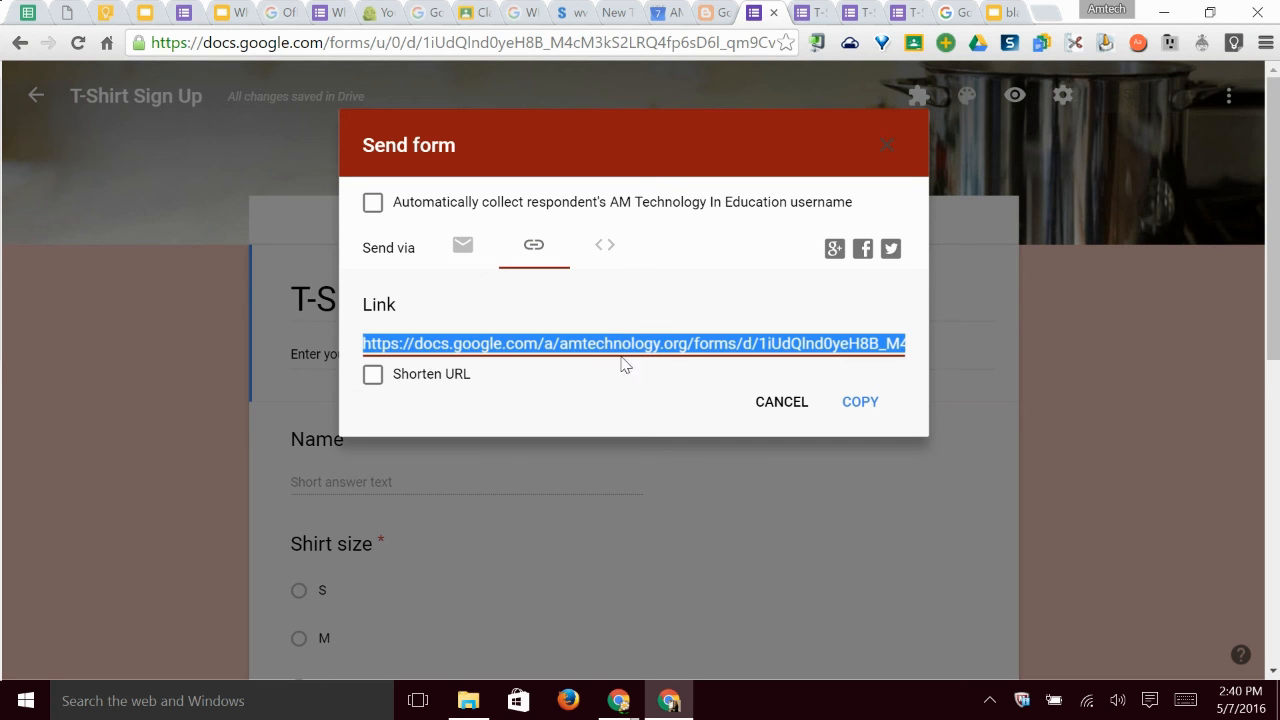
left_click(373, 376)
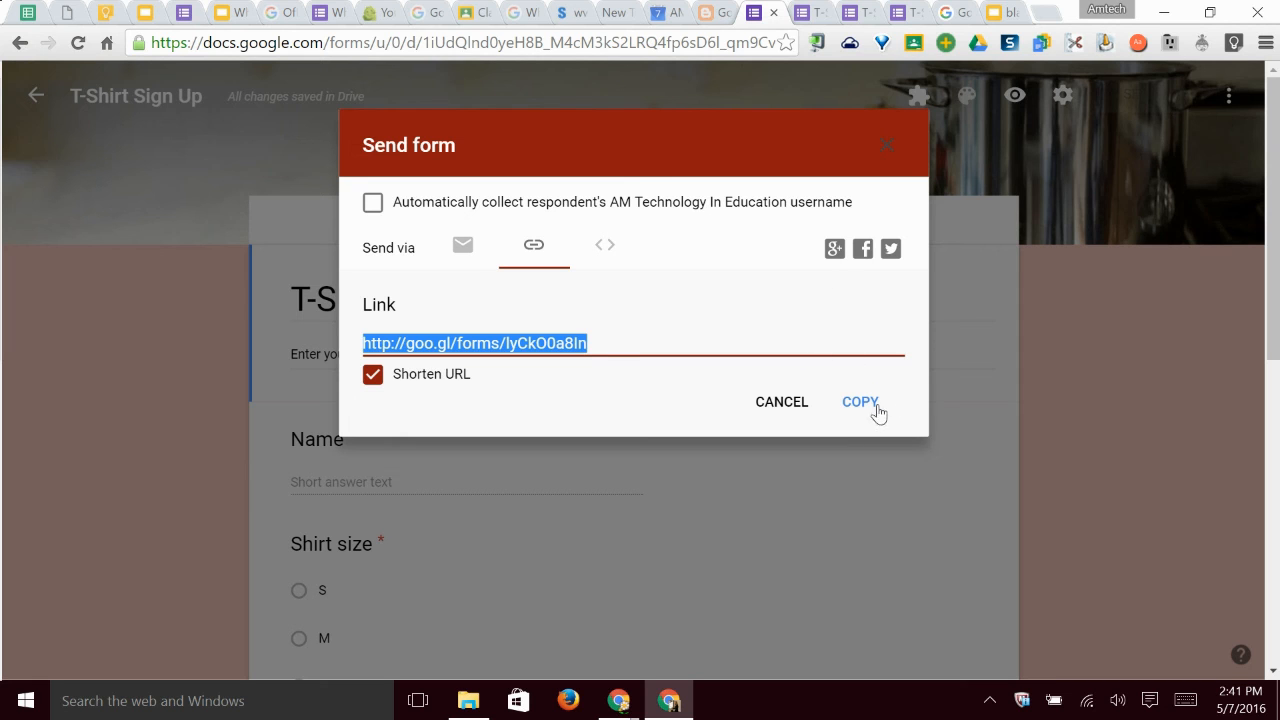
left_click(792, 409)
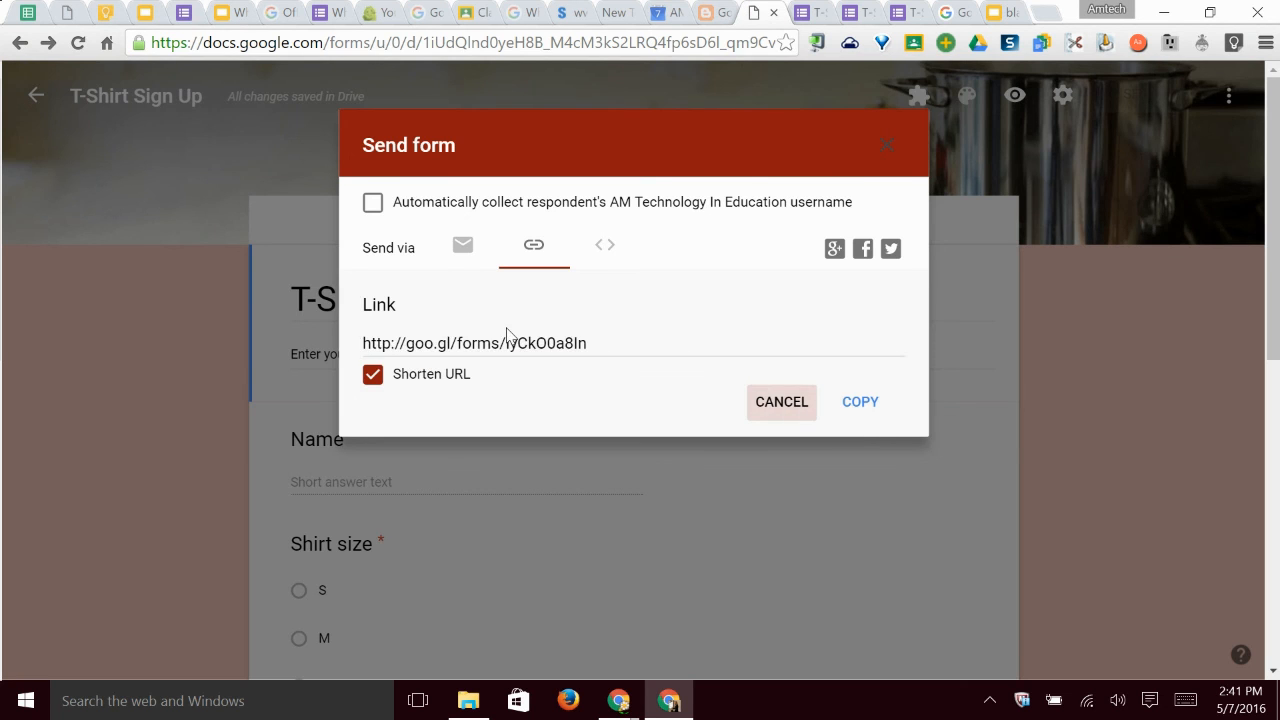
Step: Switch to the Google Forms Update presentation in Google Slides
left_click(993, 12)
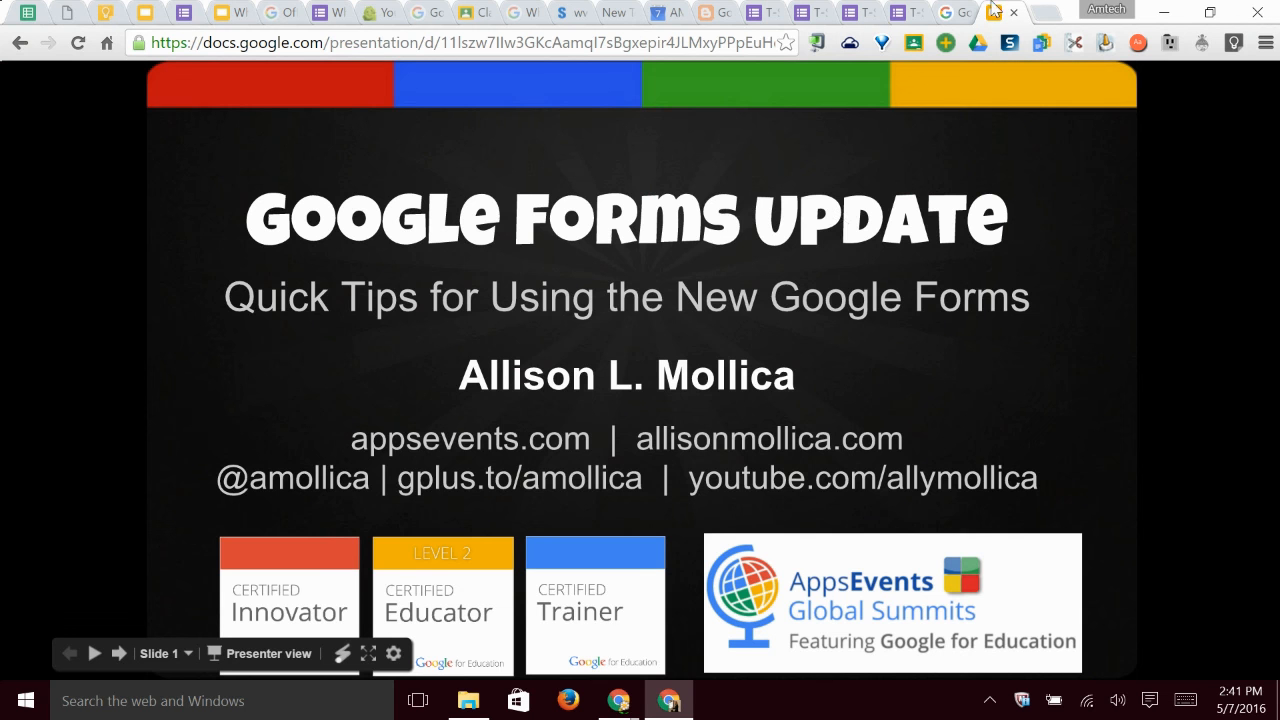